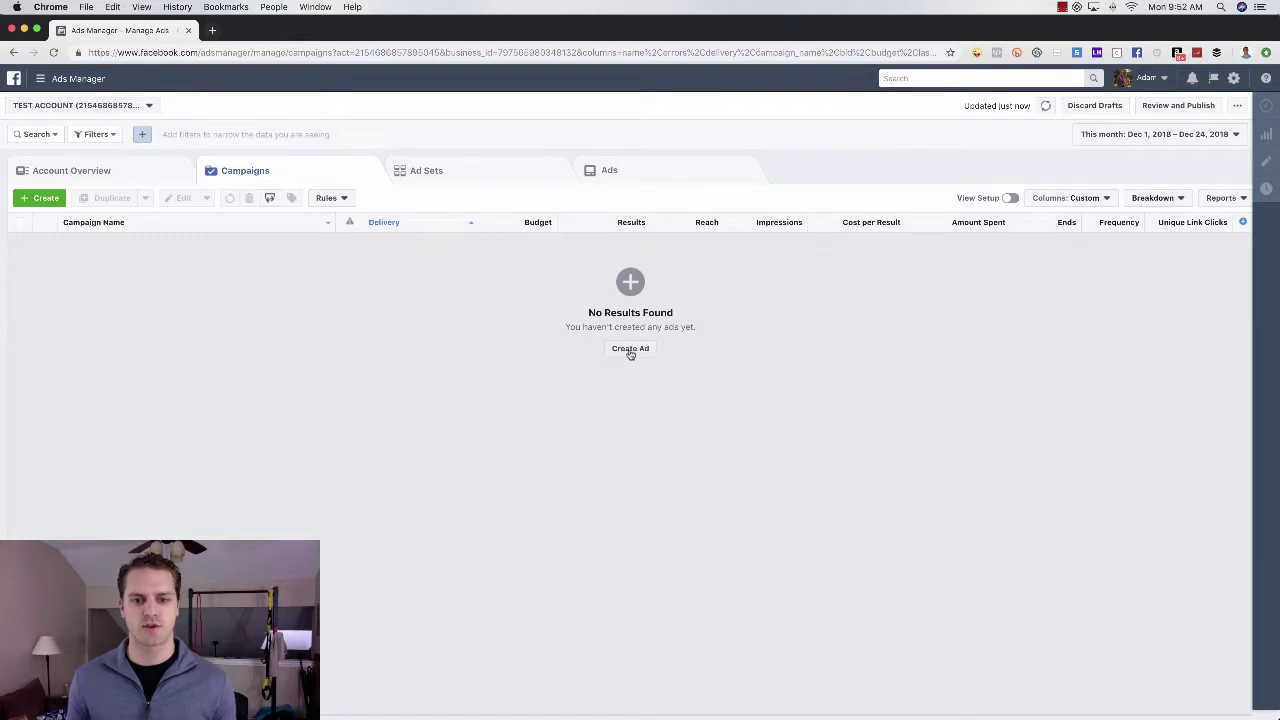
- Start a new ad under a new campaign to show the Awareness, Consideration and Conversion objectives
click(630, 350)
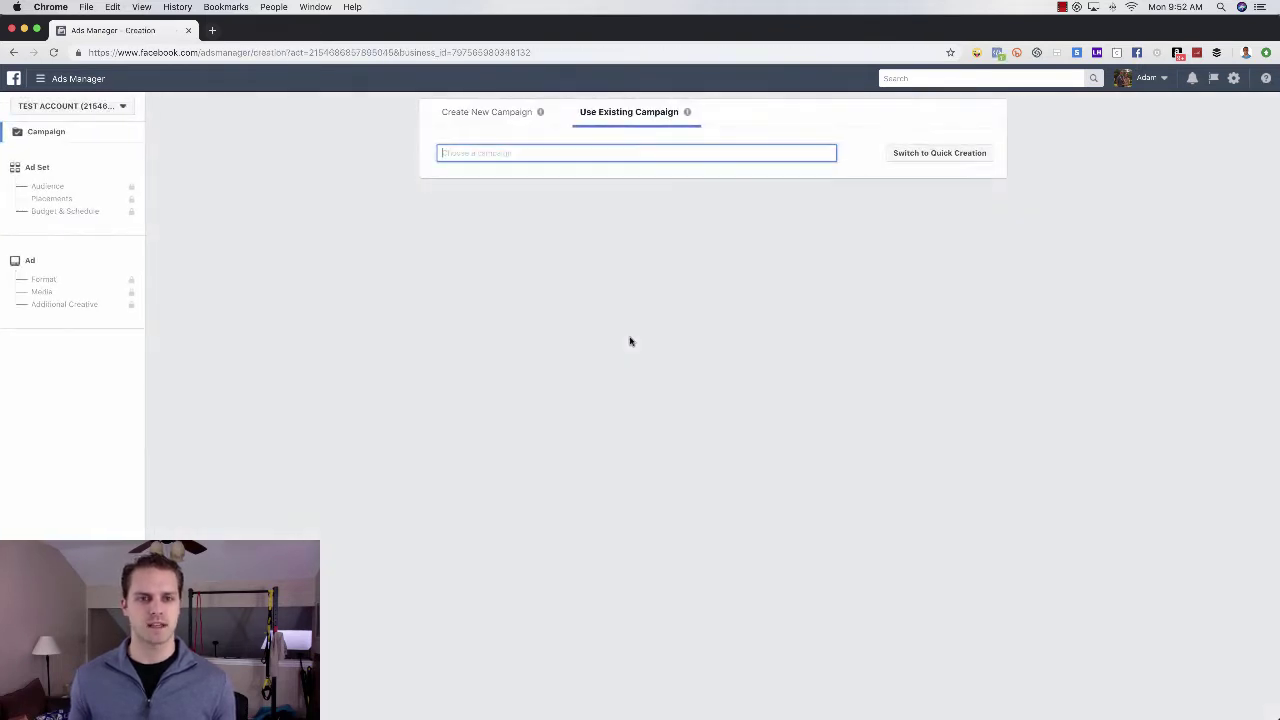
click(484, 115)
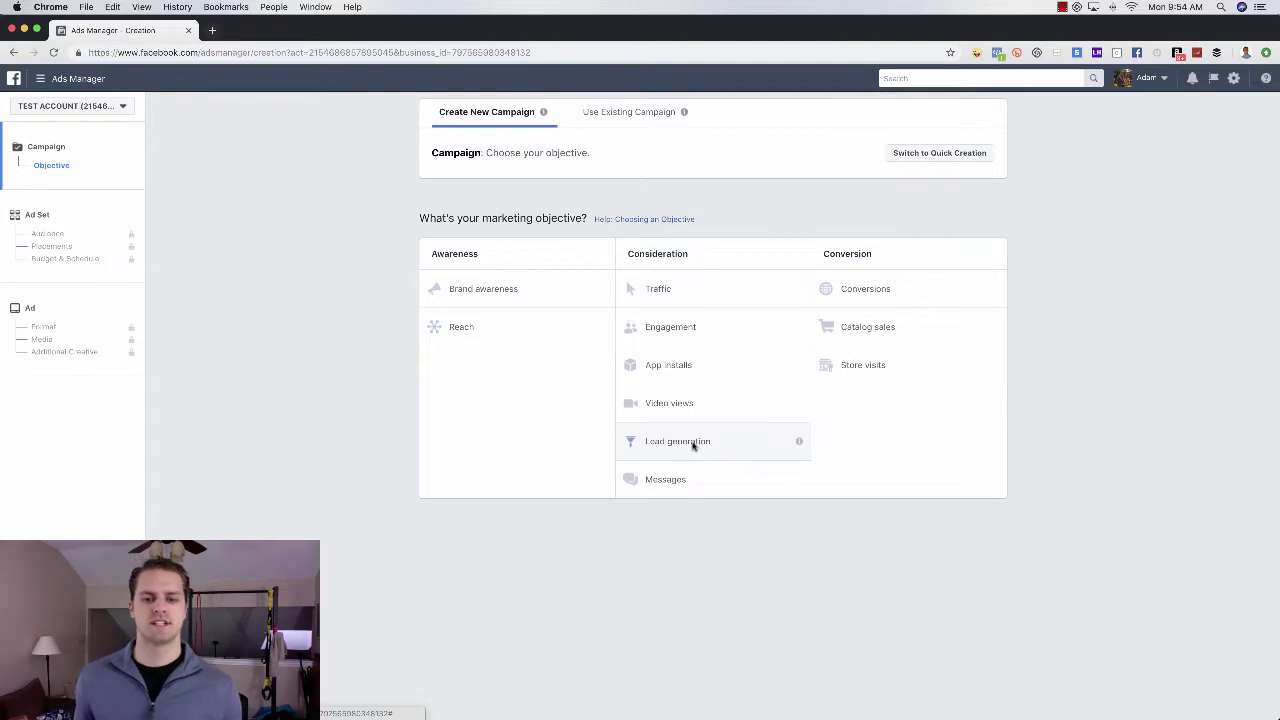
- Choose the Lead generation objective and name the campaign '123 Main st [LF - 12/24/2018]'
click(697, 445)
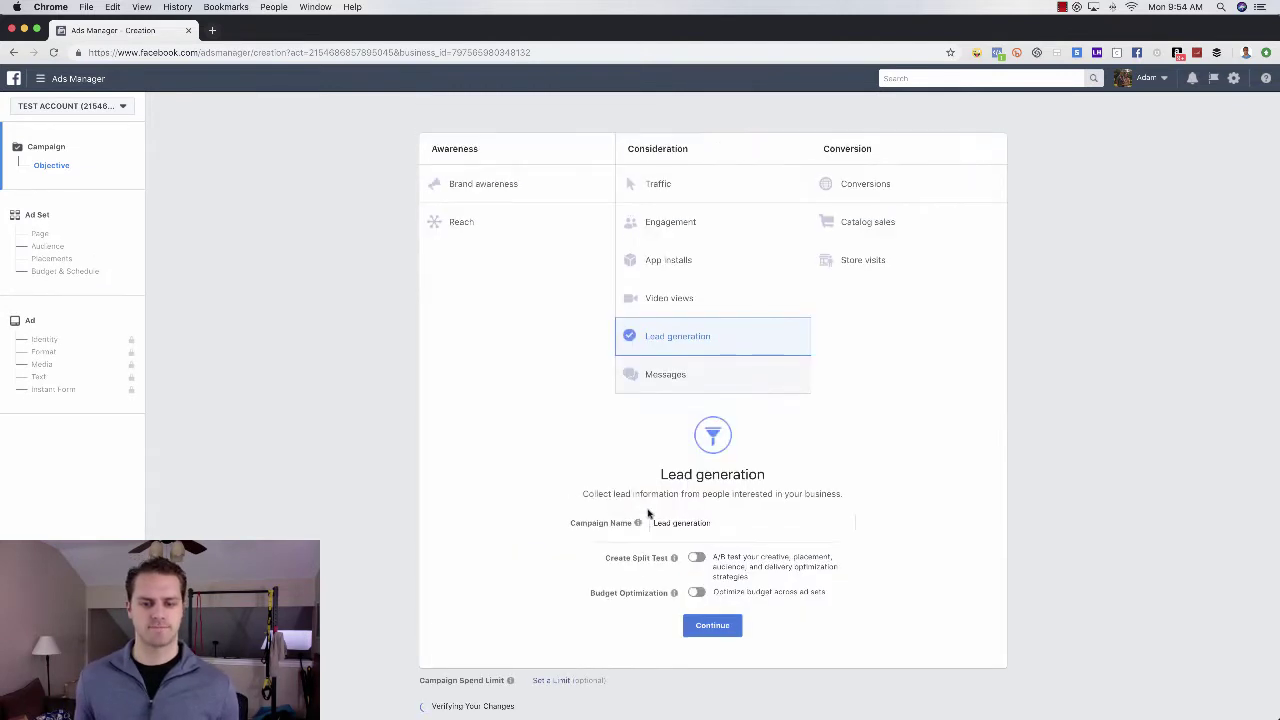
drag(729, 513, 651, 512)
key(BackSpace)
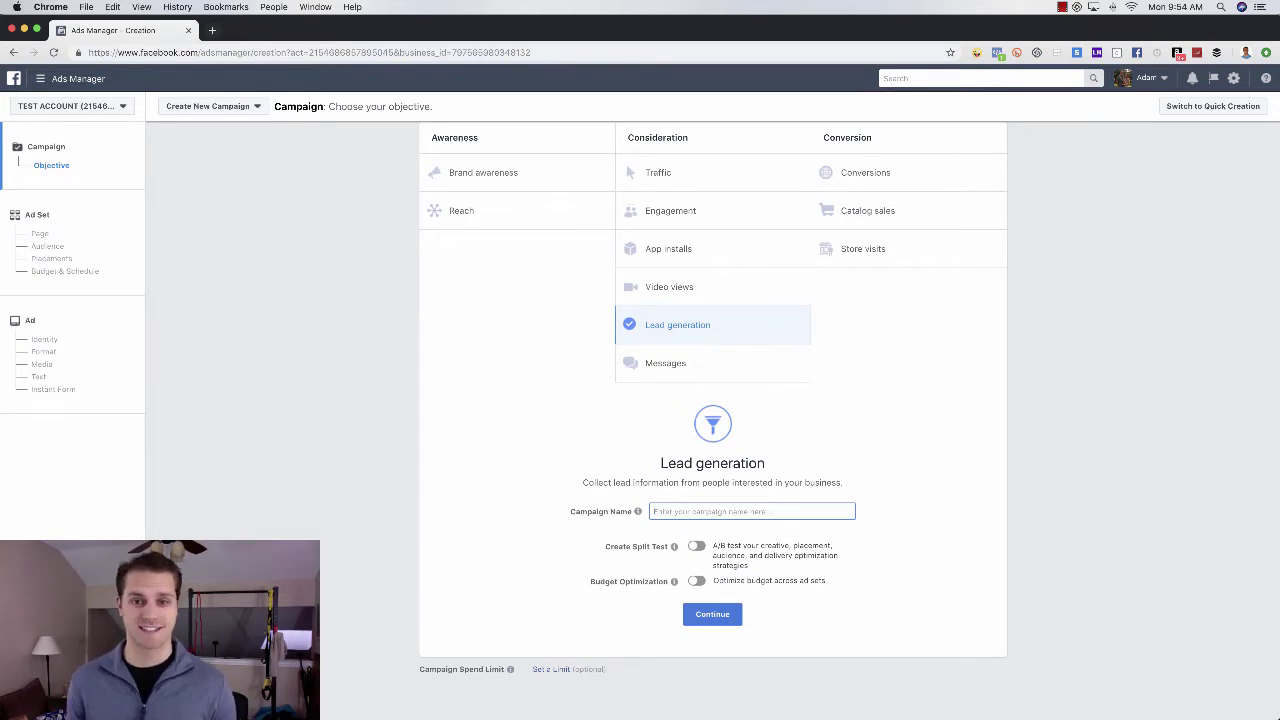
text(123)
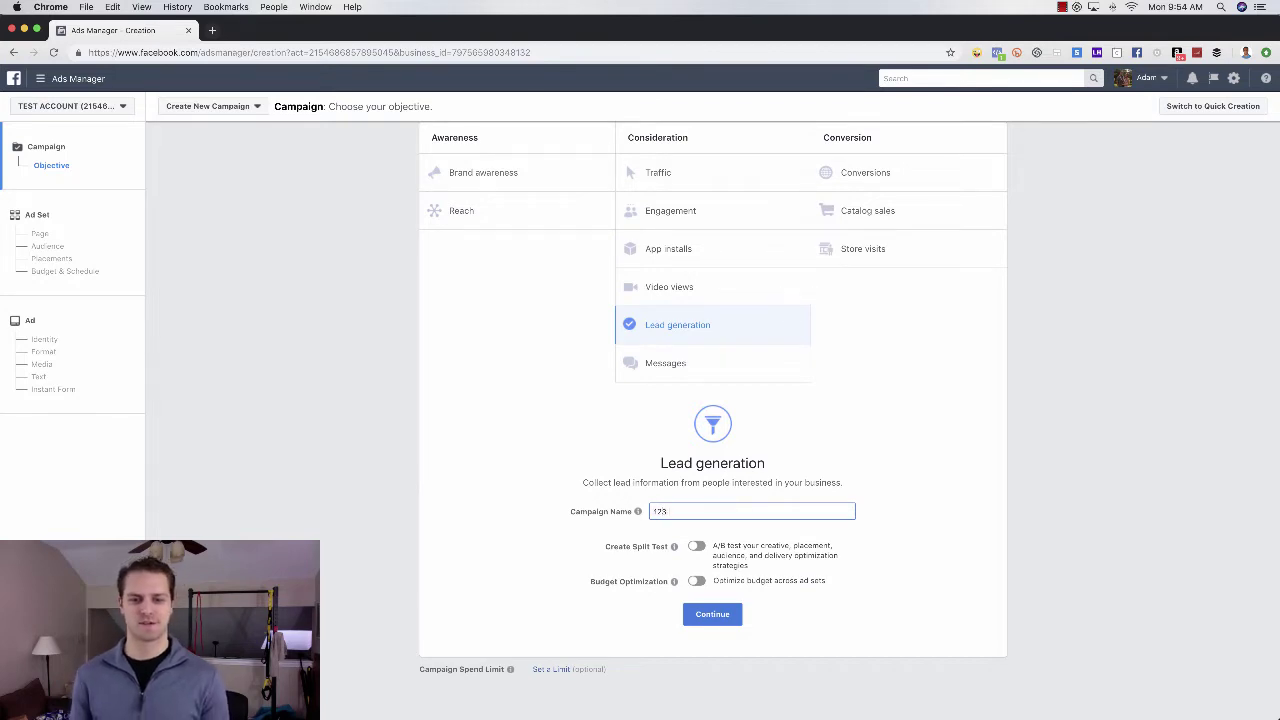
text( Ma)
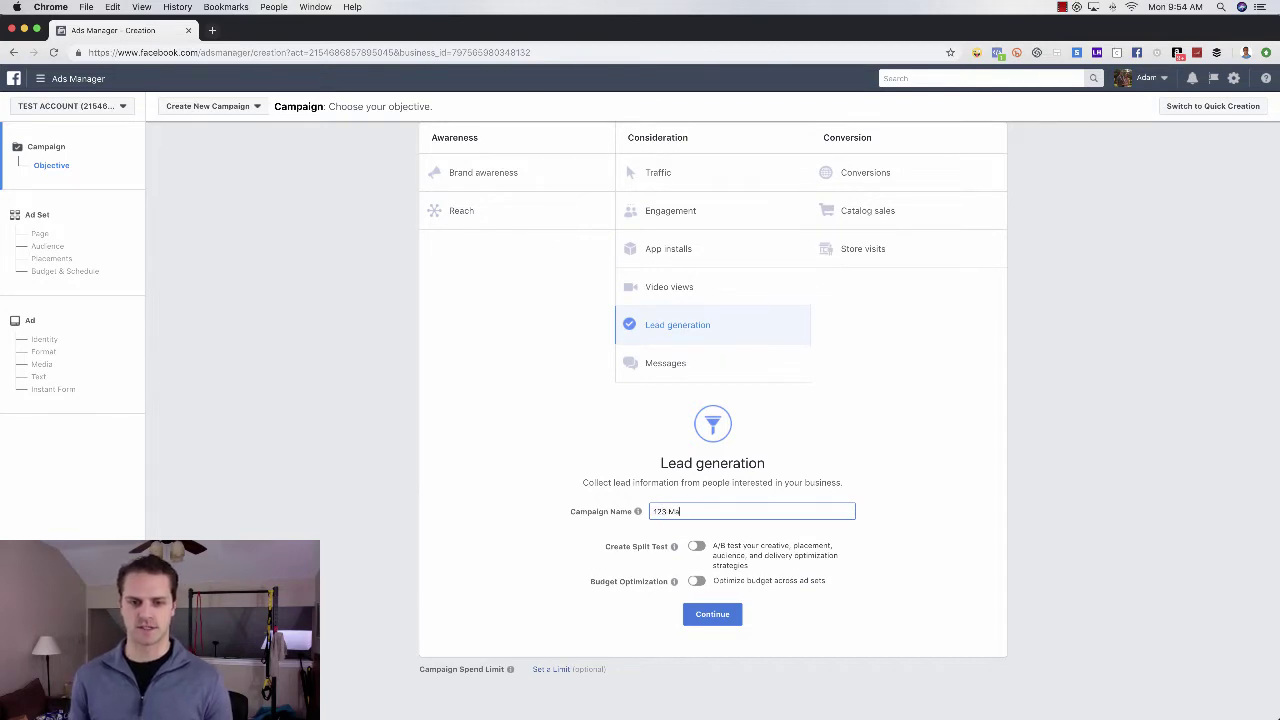
text(in st (T -)
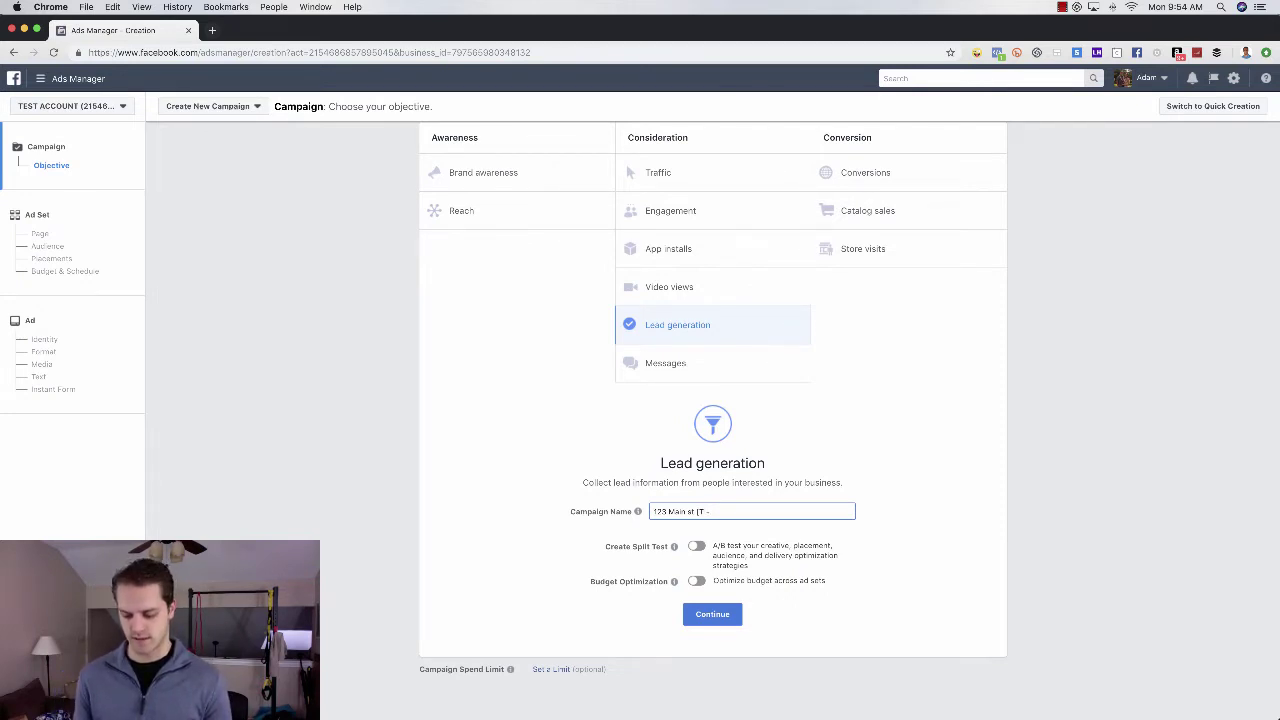
text(12)
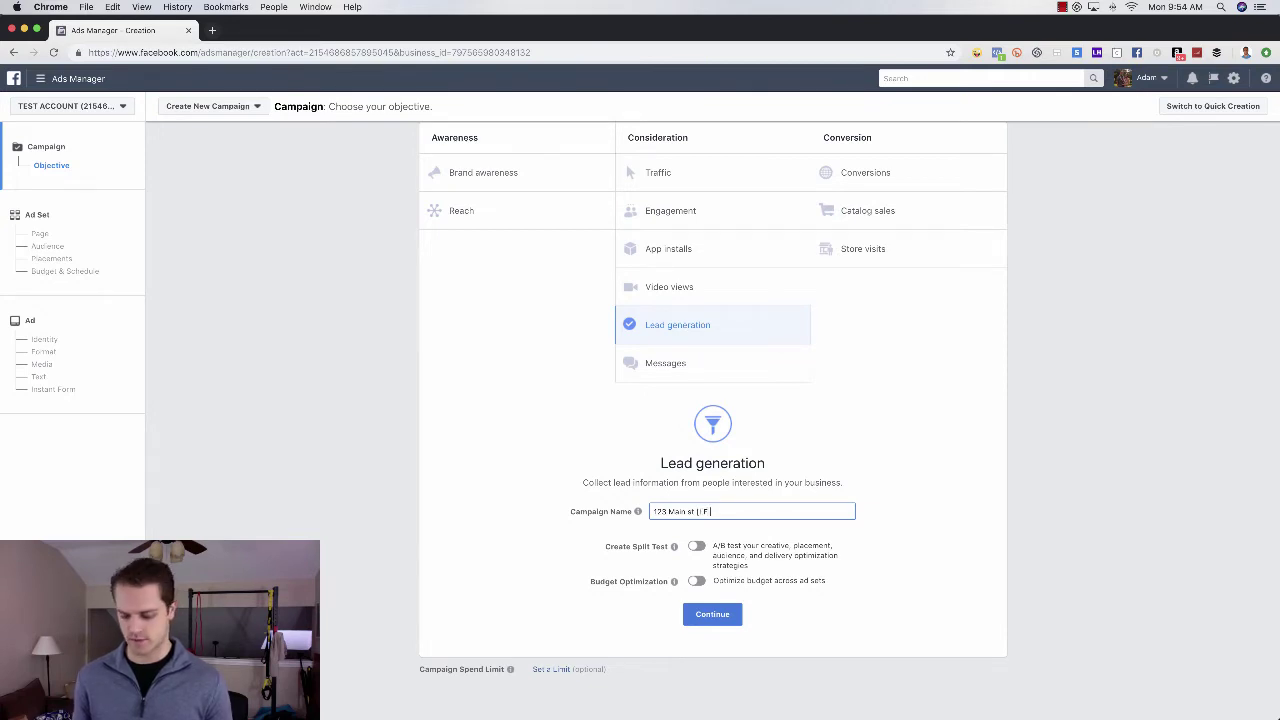
text(12/24/2018)
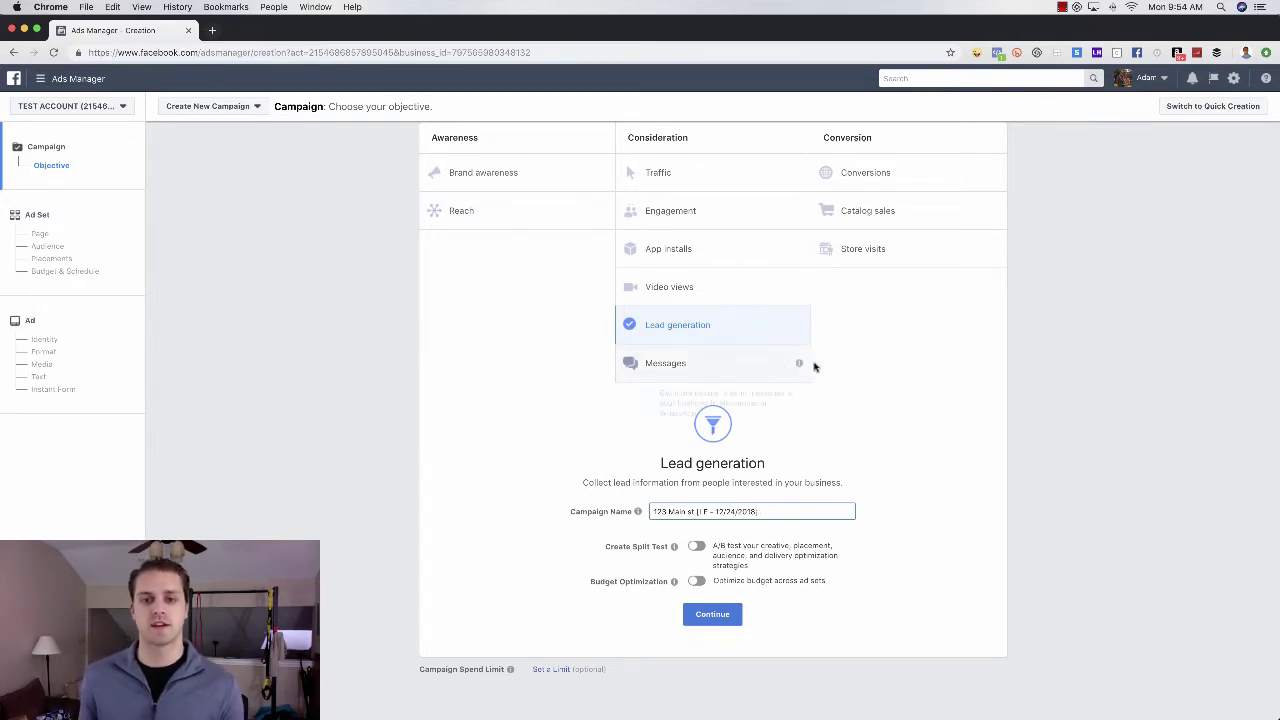
key(Left)
key(Left)
key(Left)
key(Left)
key(Left)
key(Left)
key(Left)
key(Left)
key(Left)
key(Left)
key(Left)
key(Left)
key(Left)
key(BackSpace)
key(BackSpace)
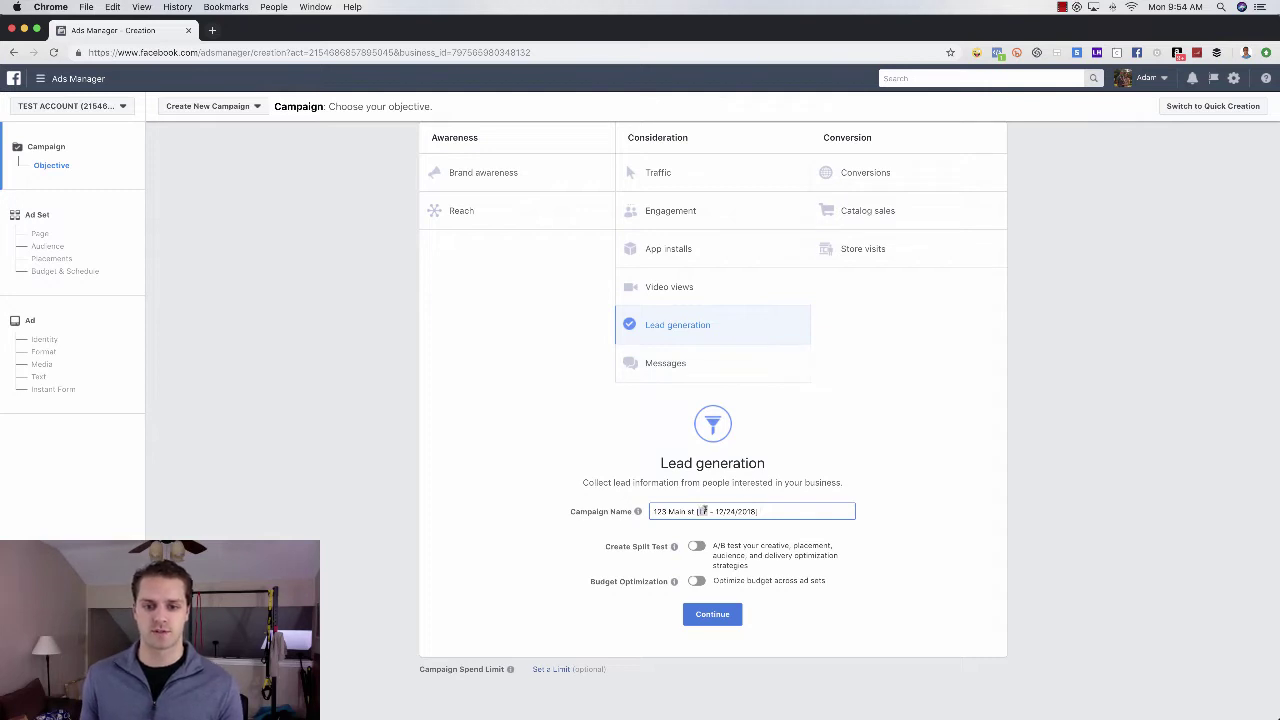
text(C)
key(BackSpace)
text(LF)
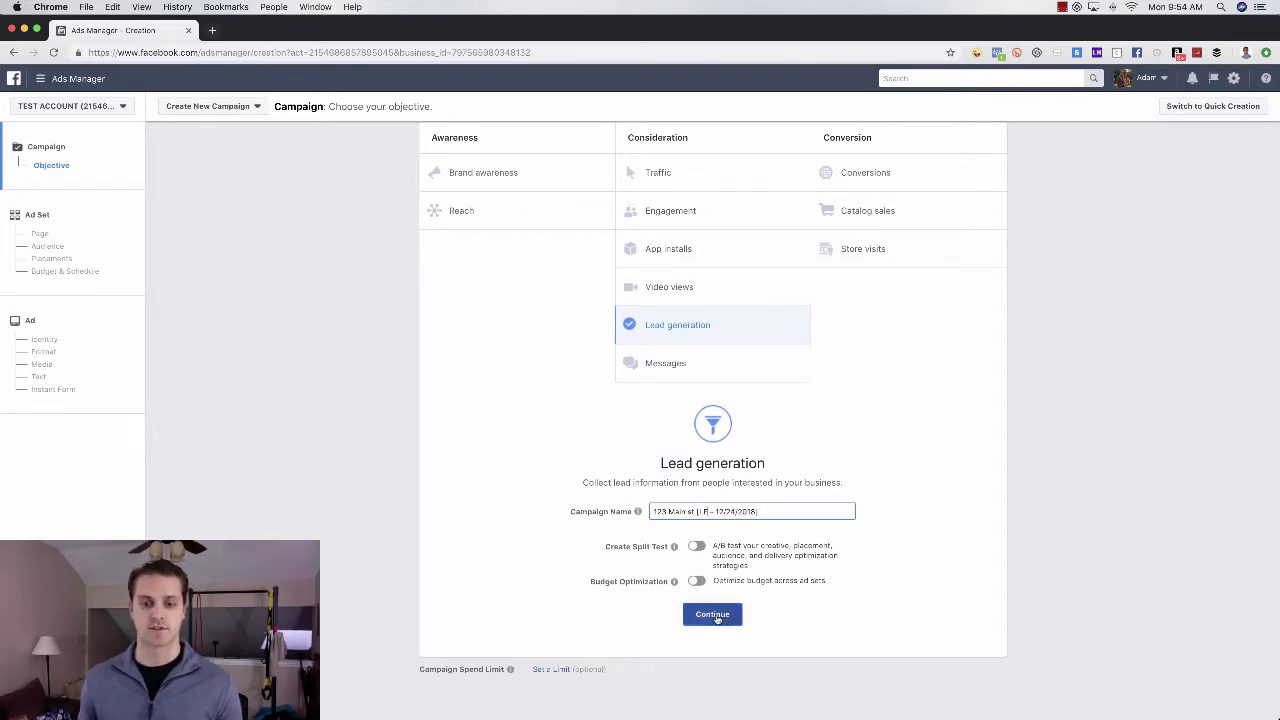
- Target the ad set at Frisco, Texas with a 10-mile radius
click(708, 617)
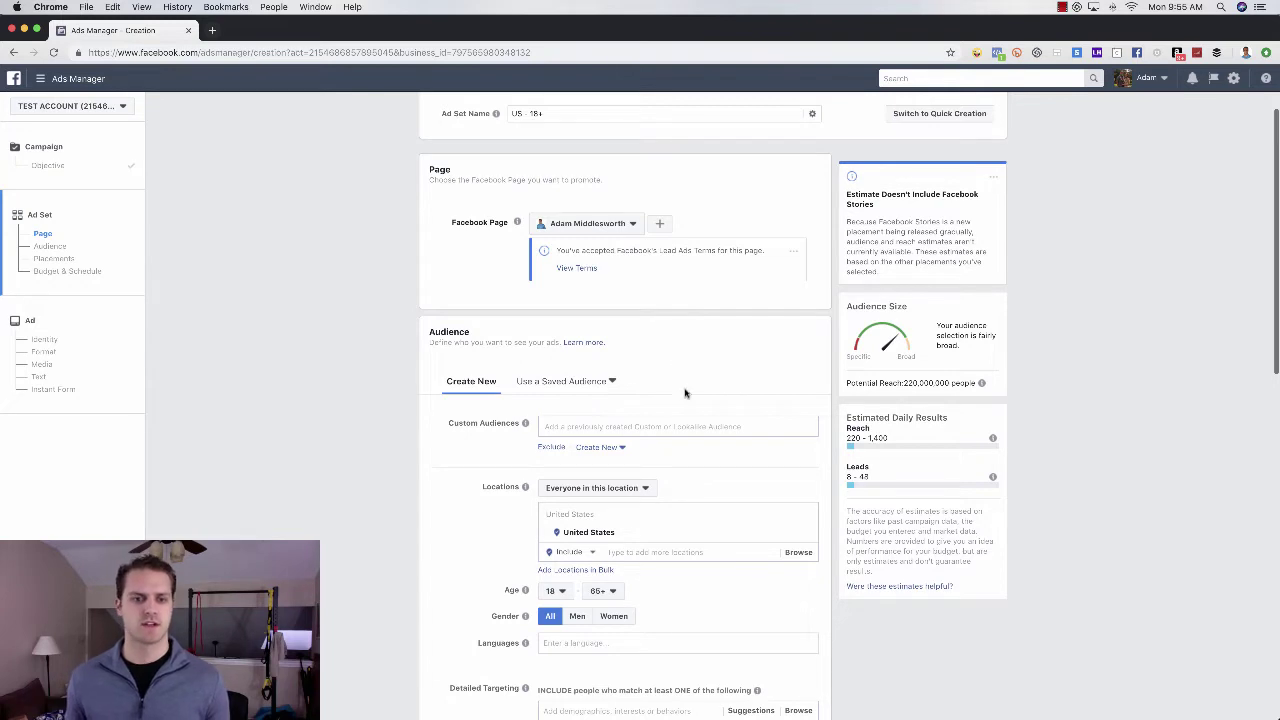
click(651, 548)
text(frisco)
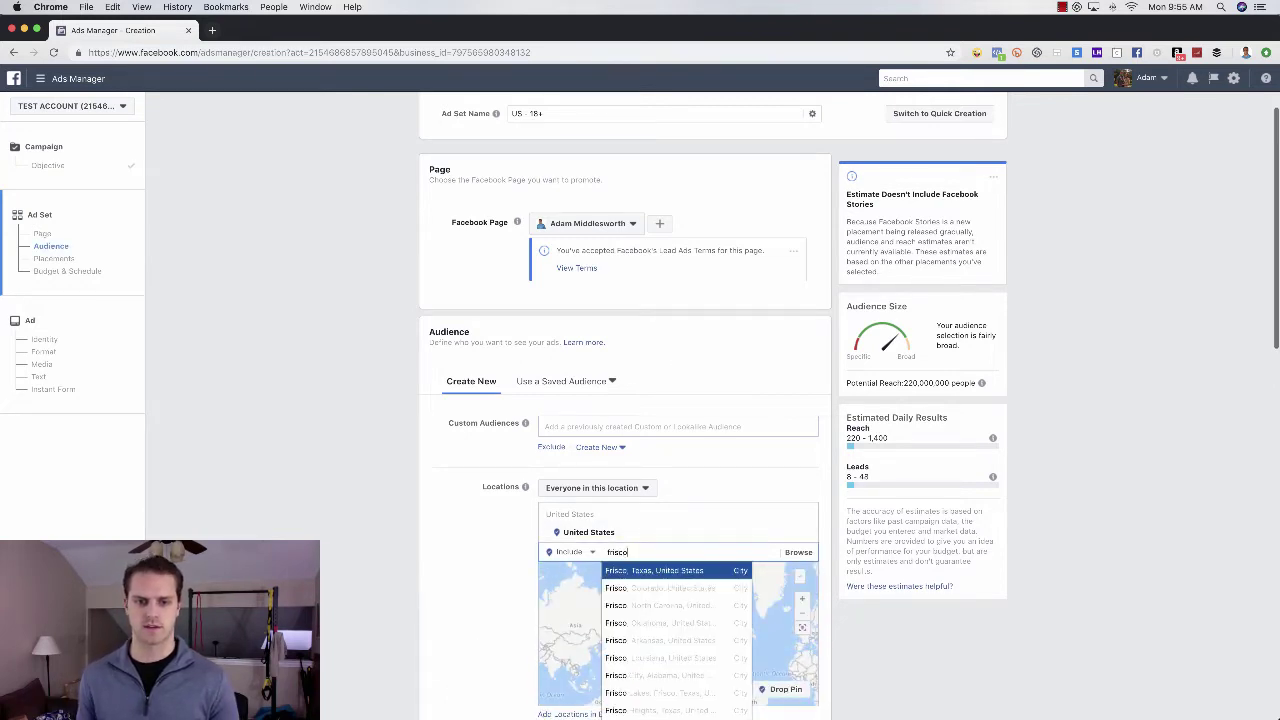
key(Return)
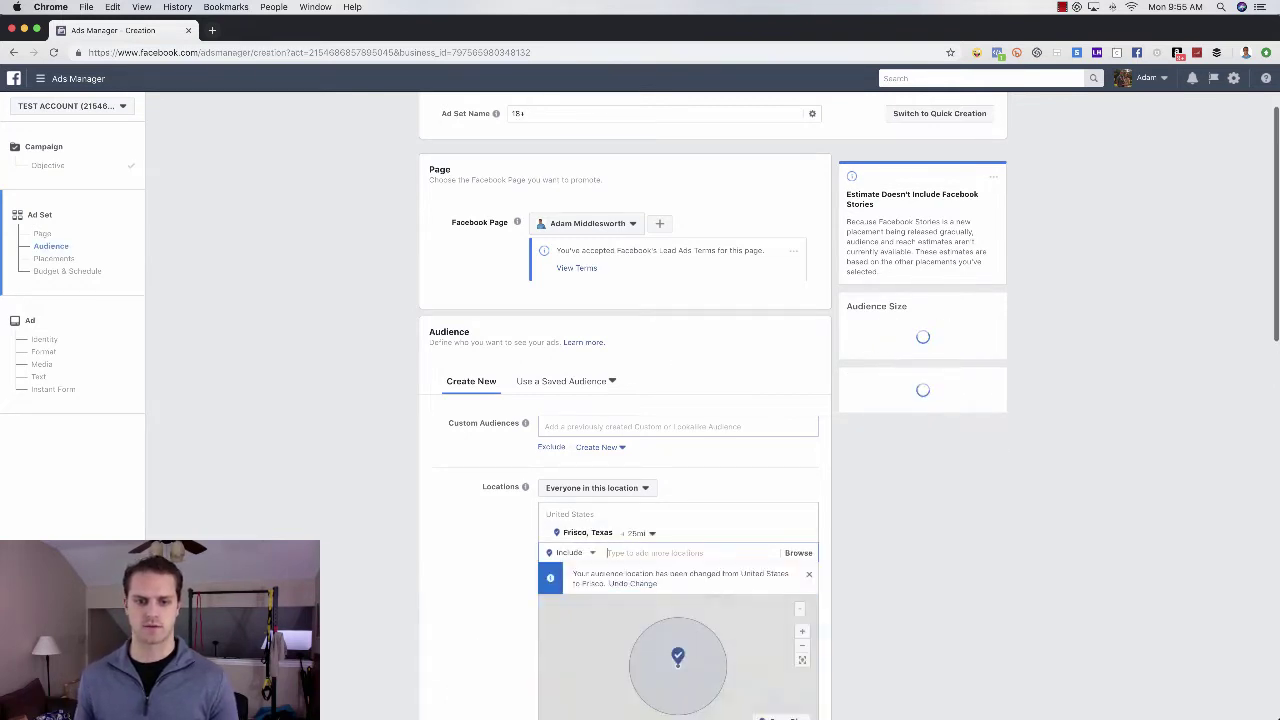
click(641, 533)
drag(652, 589, 634, 590)
- Rename the ad set 'Frisco 10mi', keep the $20.00 daily budget, and continue to the ad
click(541, 114)
triple_click(539, 113)
key(BackSpace)
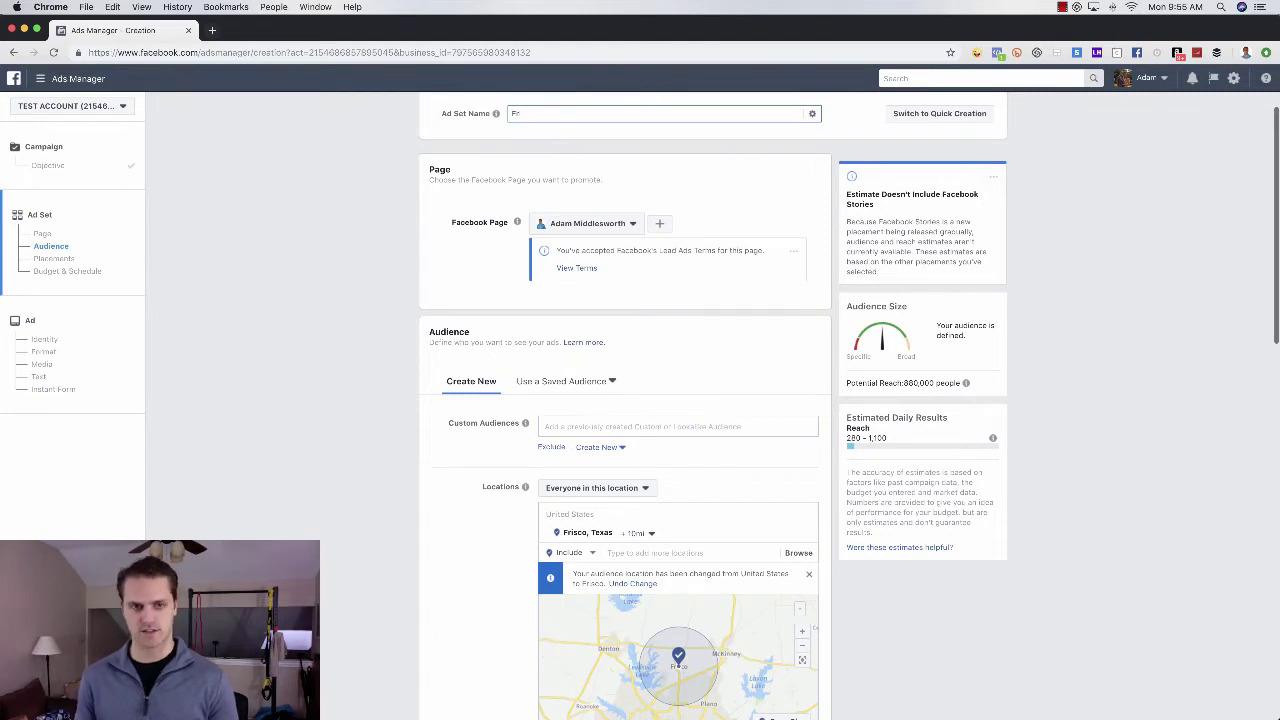
text(sco 10)
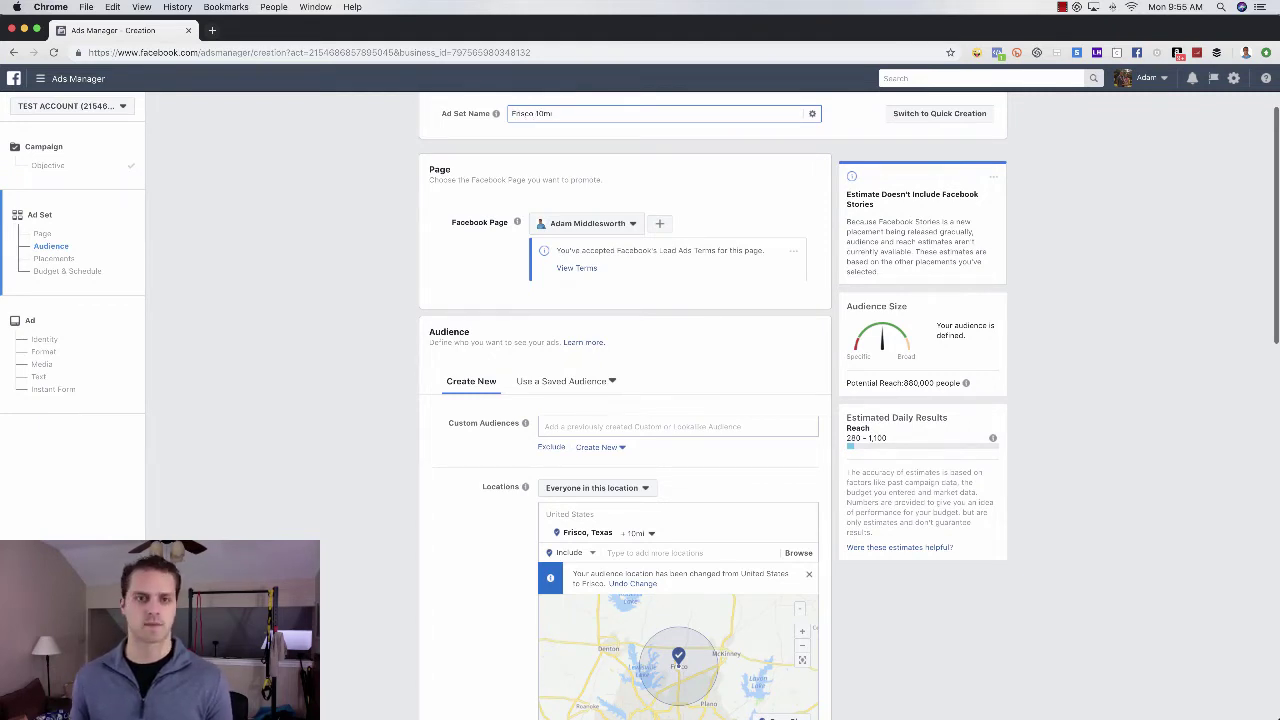
text(mi)
scroll(737, 371, down, 10)
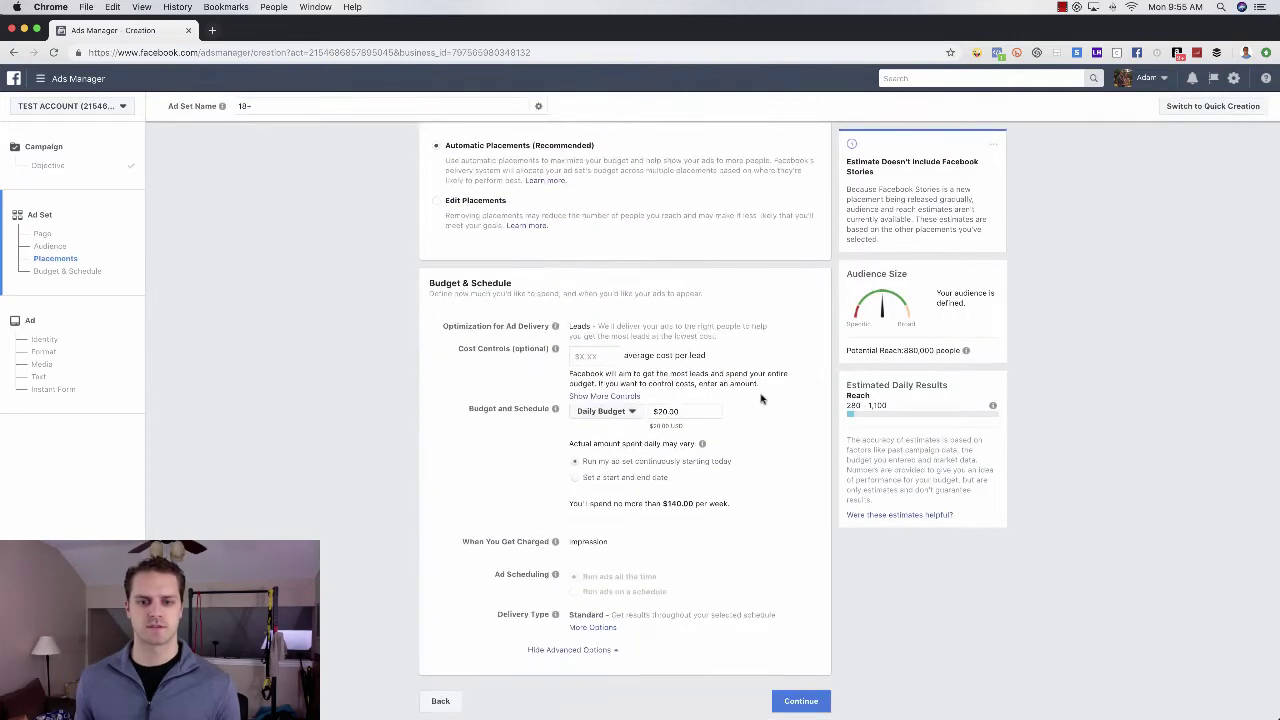
click(688, 411)
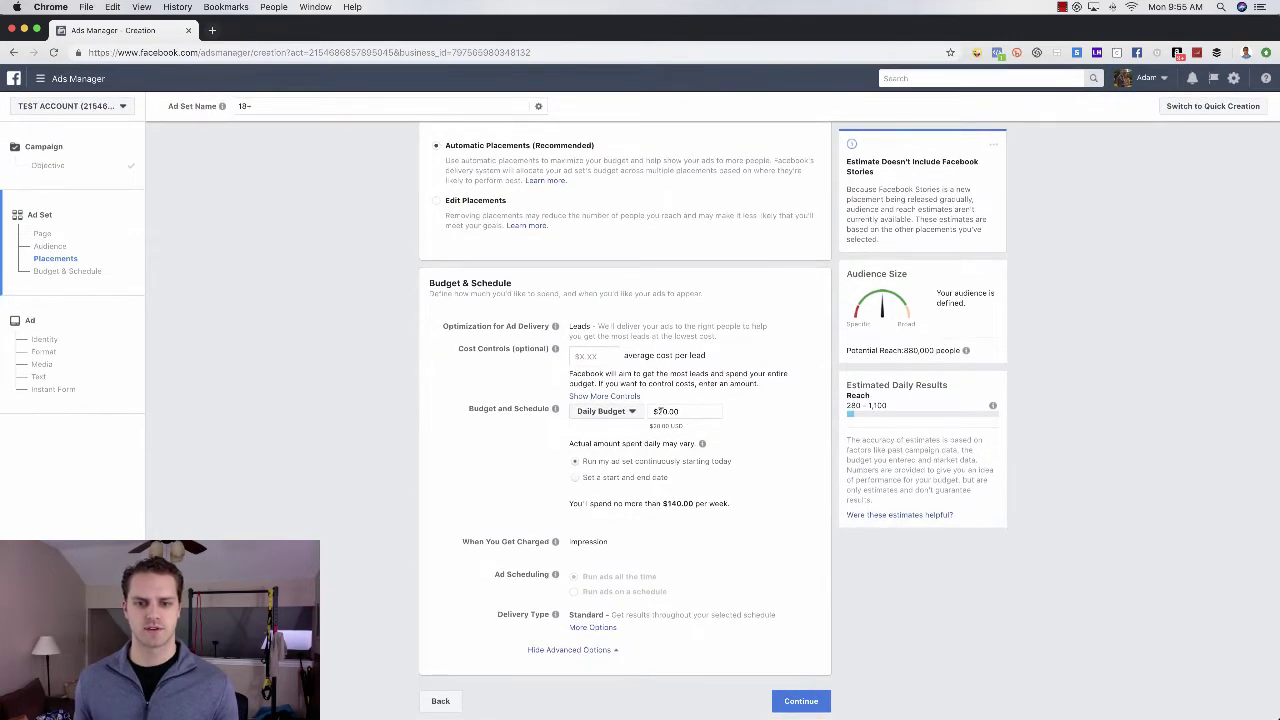
click(850, 563)
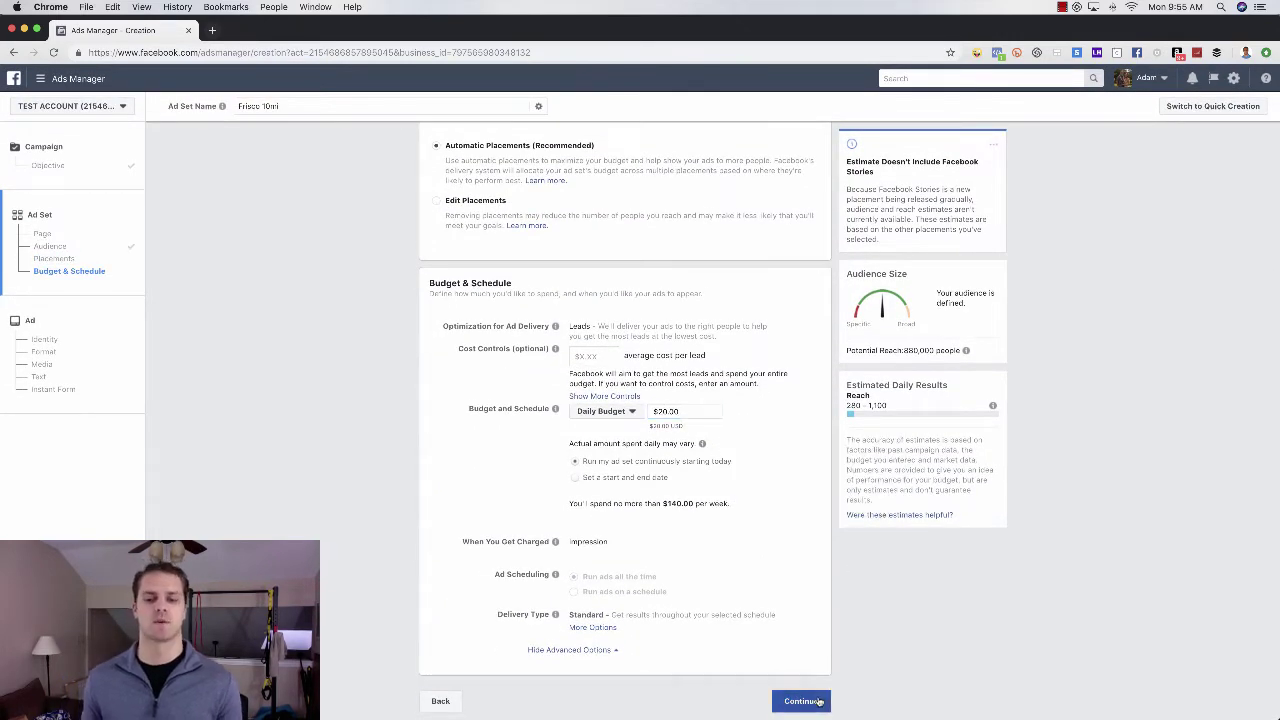
click(818, 702)
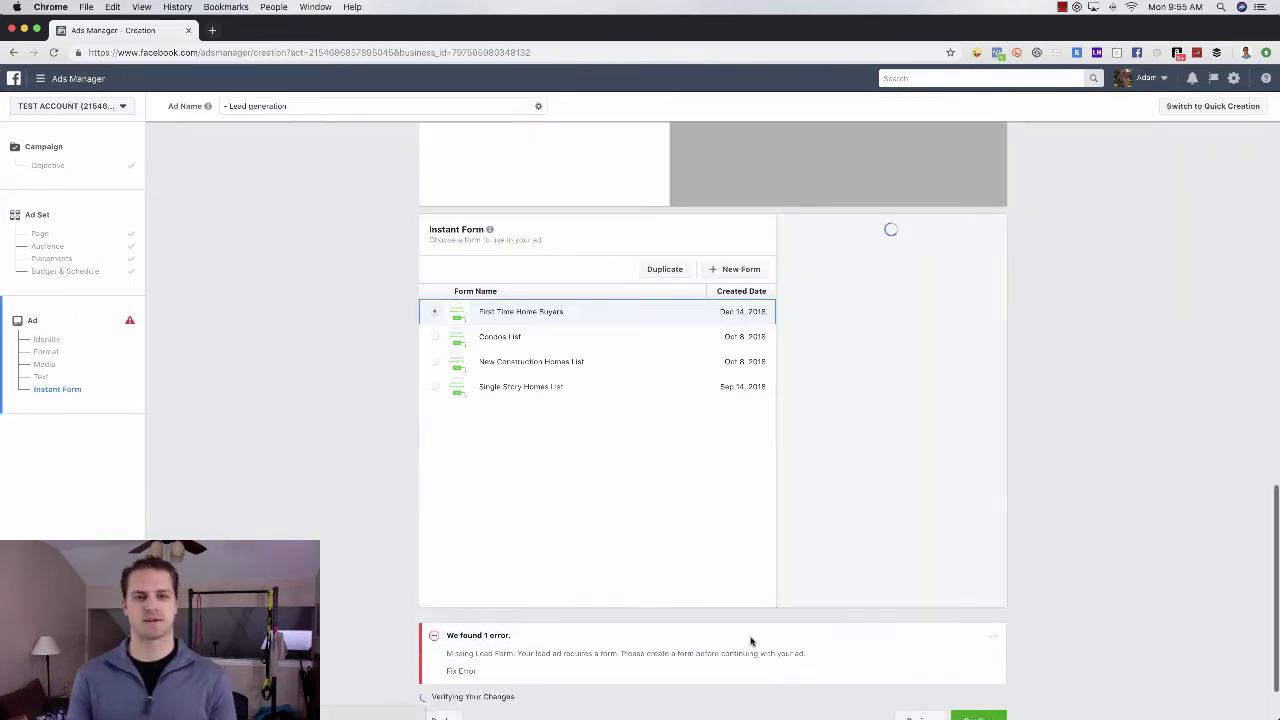
- Remove Ad 1's pre-filled image and rename the ad '123 Main St - Copy 1 Pic 1'
scroll(665, 387, up, 10)
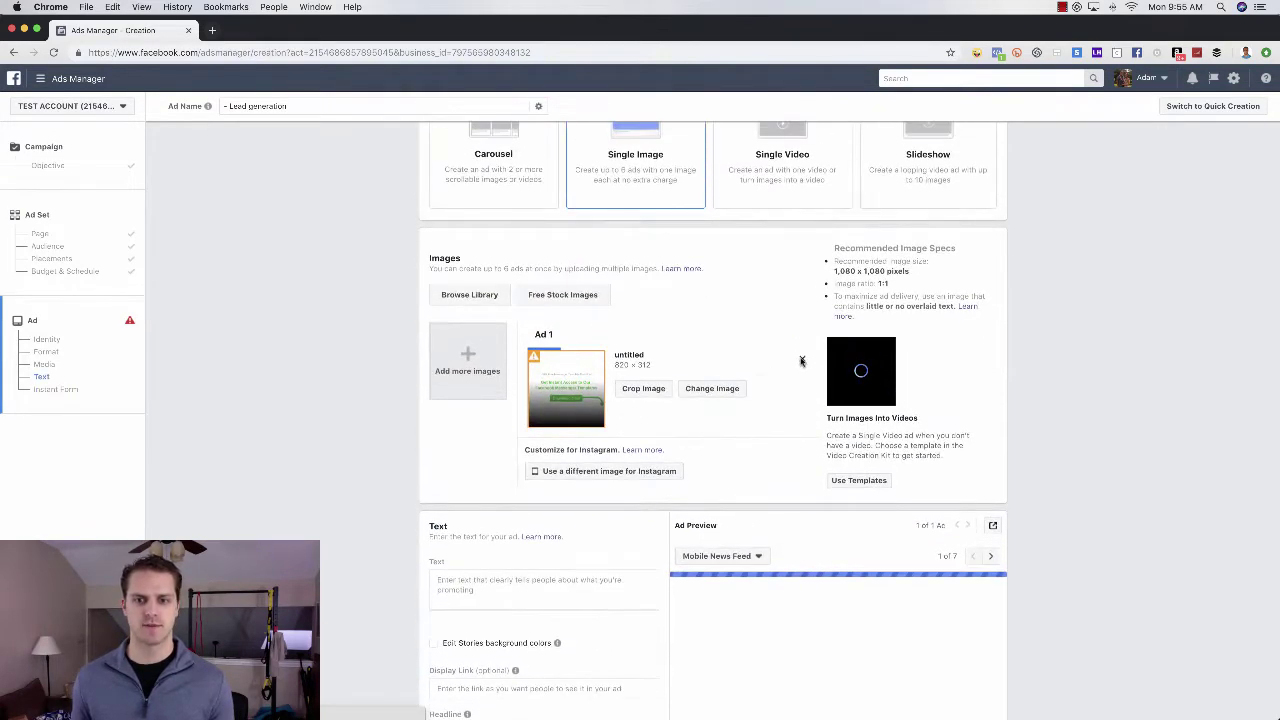
click(800, 360)
scroll(700, 385, up, 5)
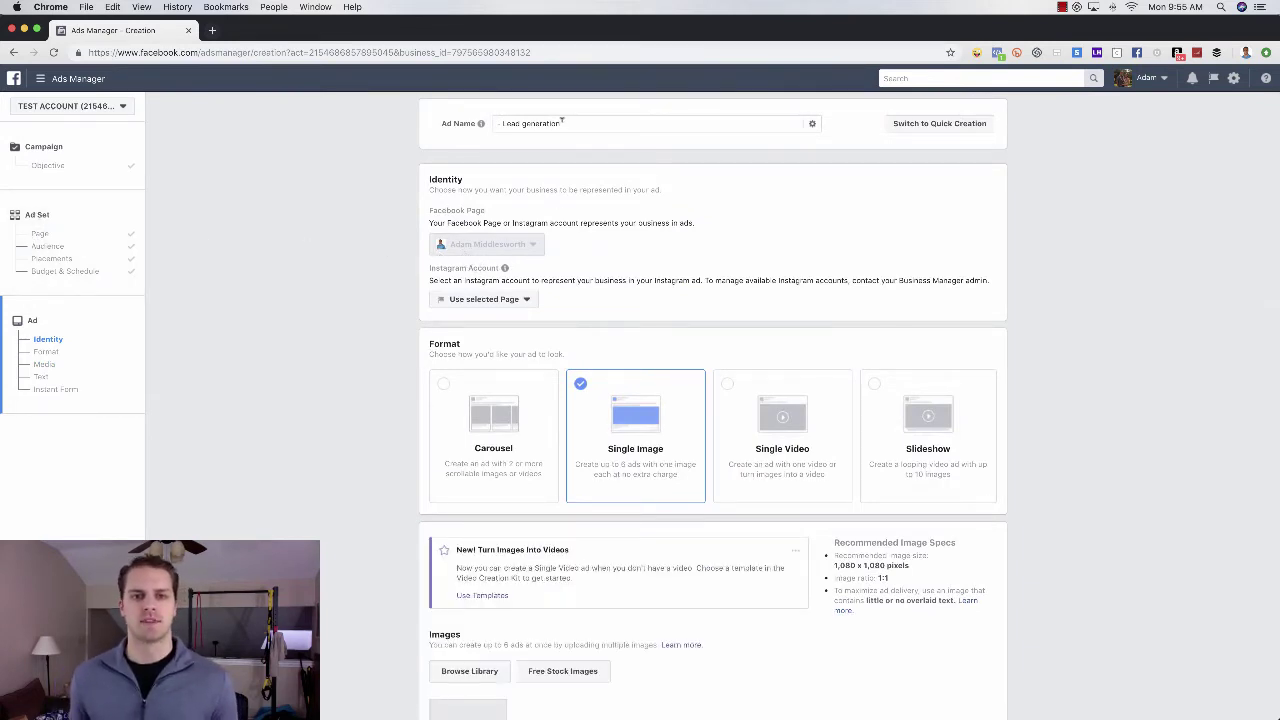
drag(562, 123, 497, 123)
text(1:3 Main St)
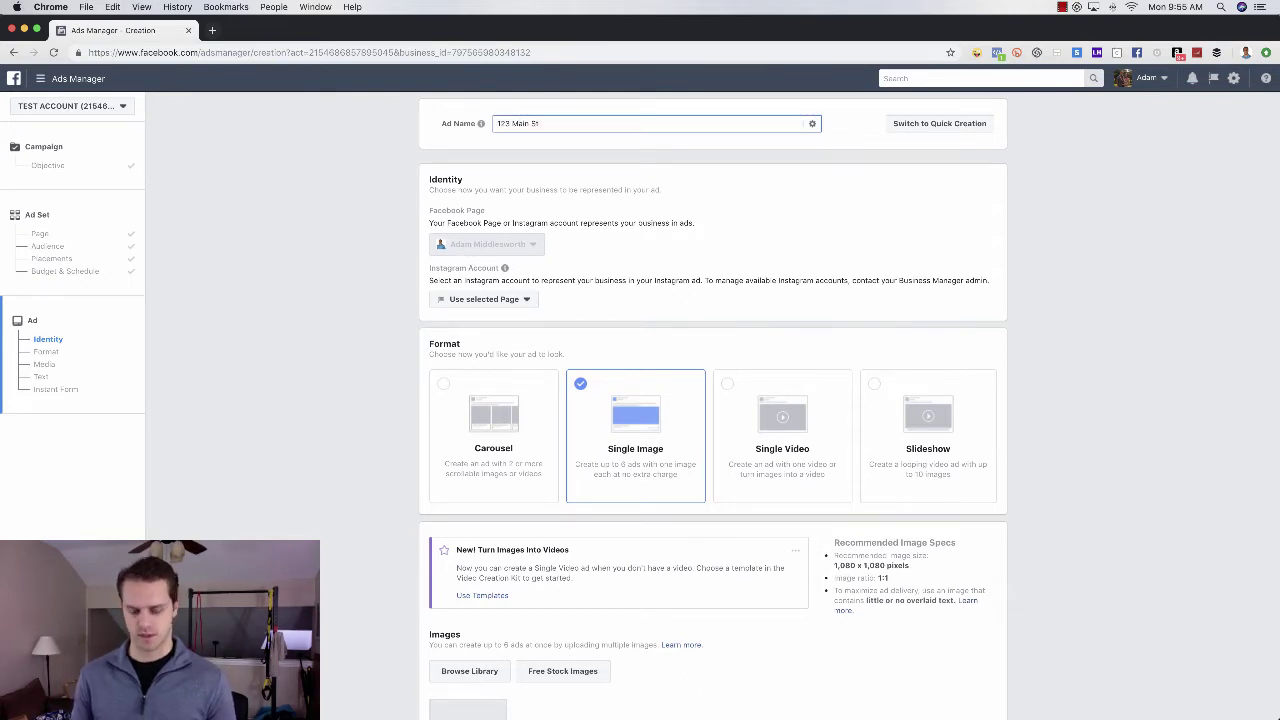
text( - Copy 1)
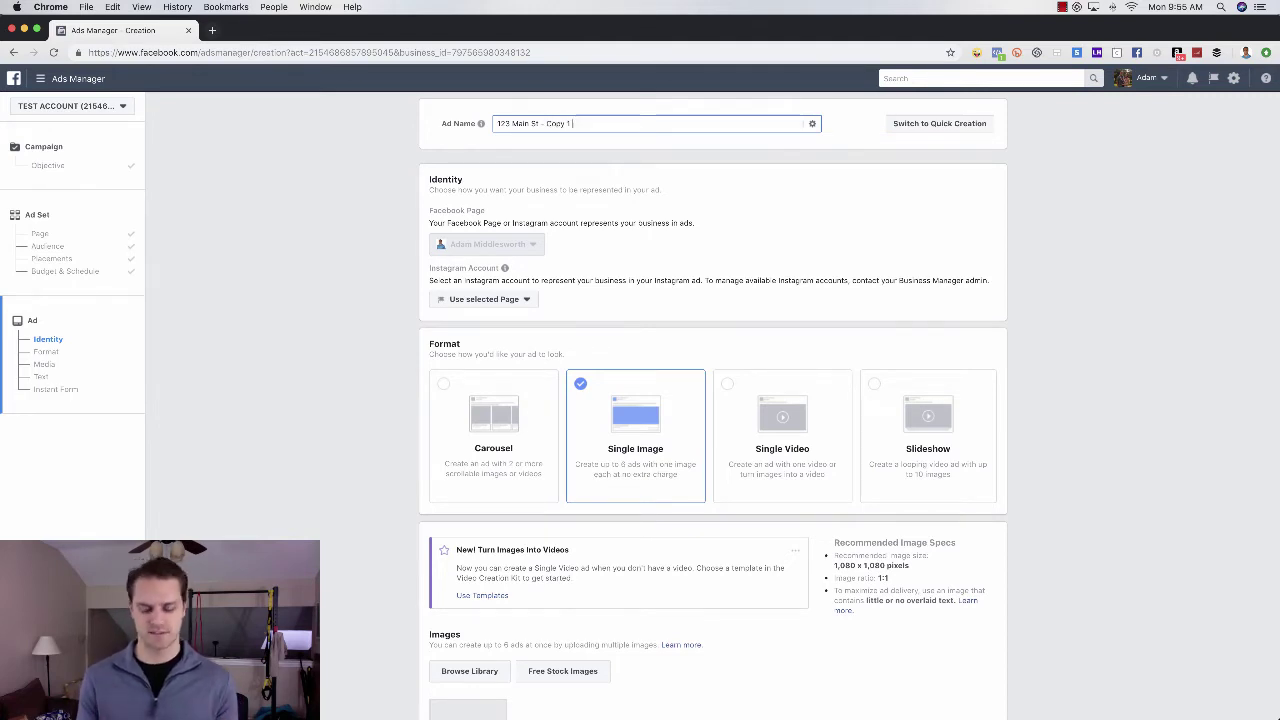
text( Pic 1)
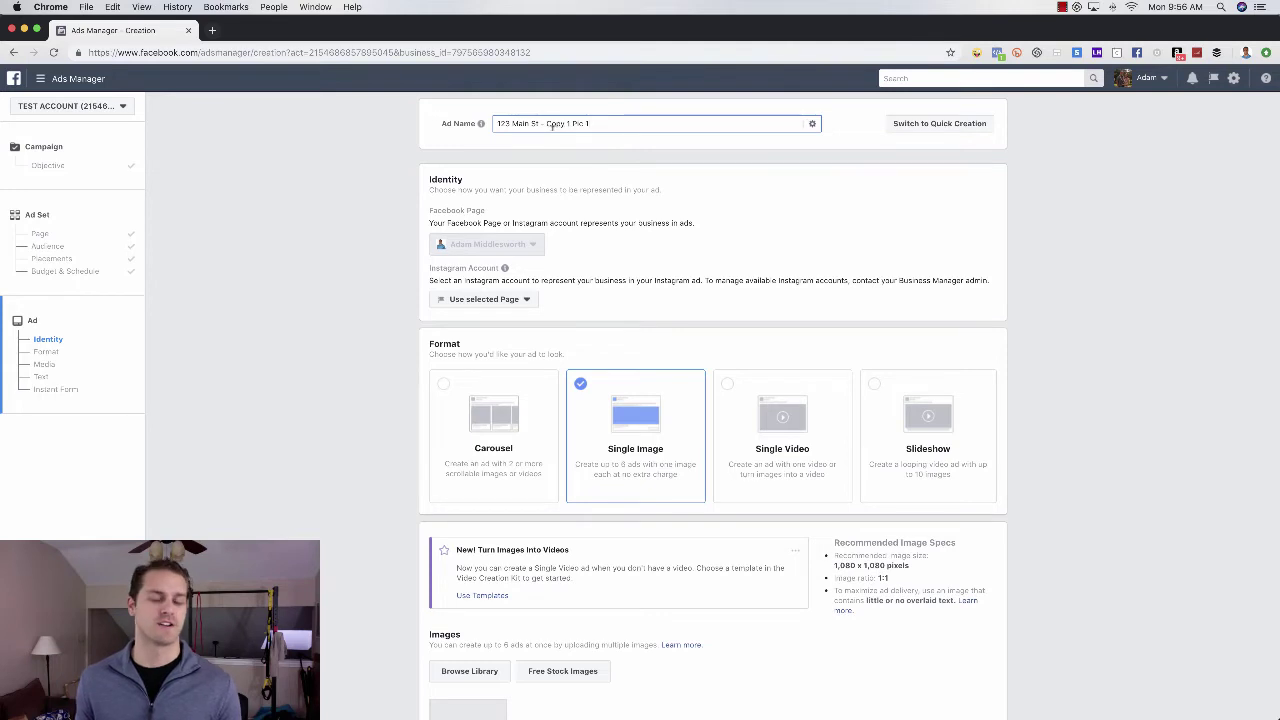
click(566, 124)
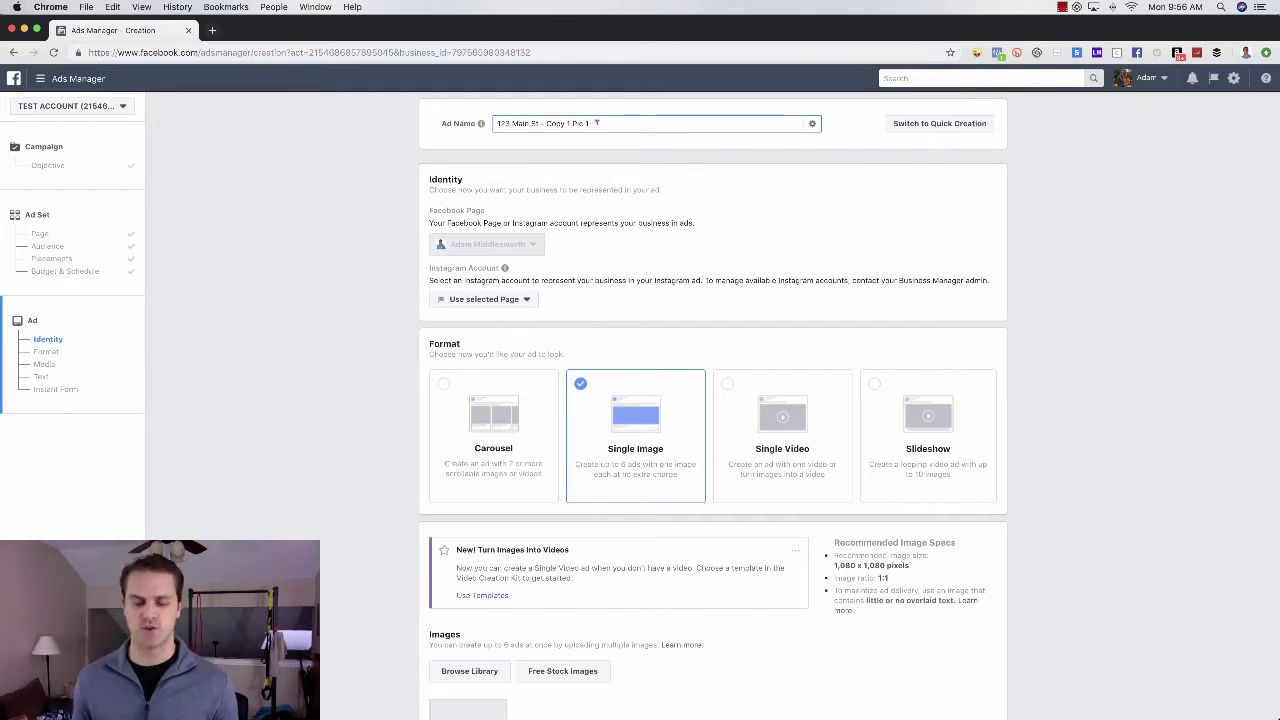
scroll(697, 216, down, 3)
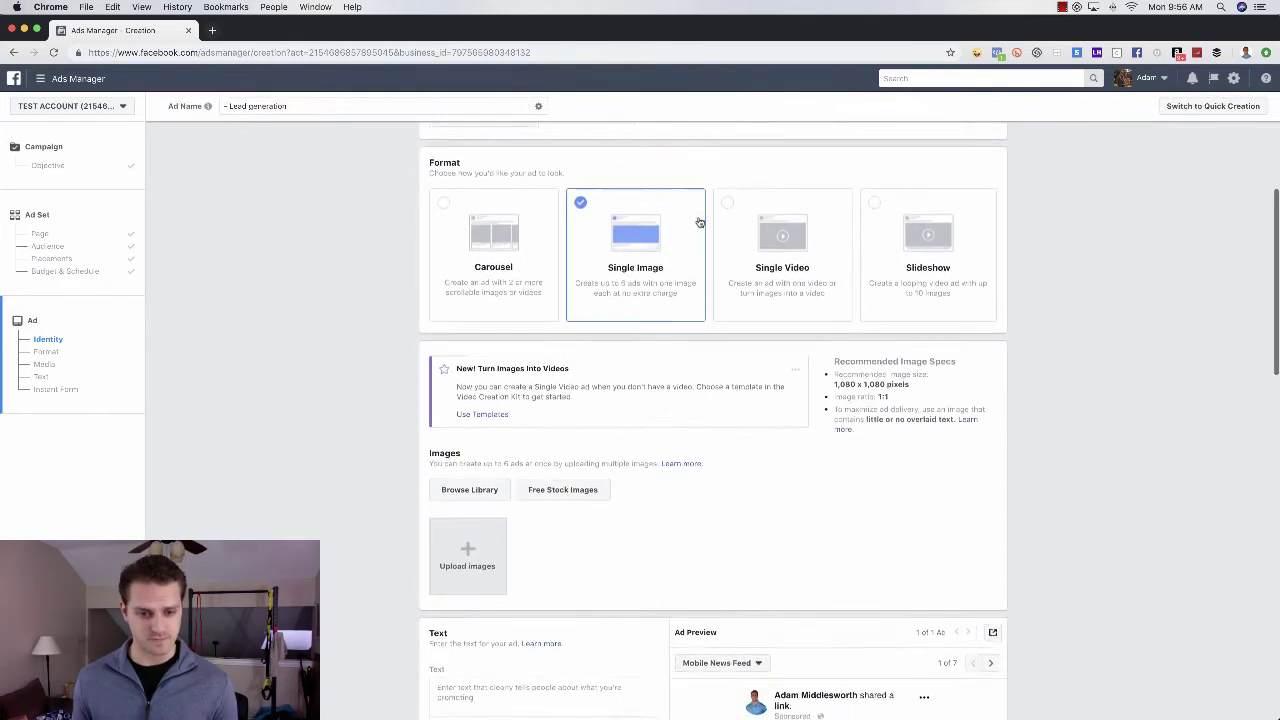
scroll(699, 222, down, 3)
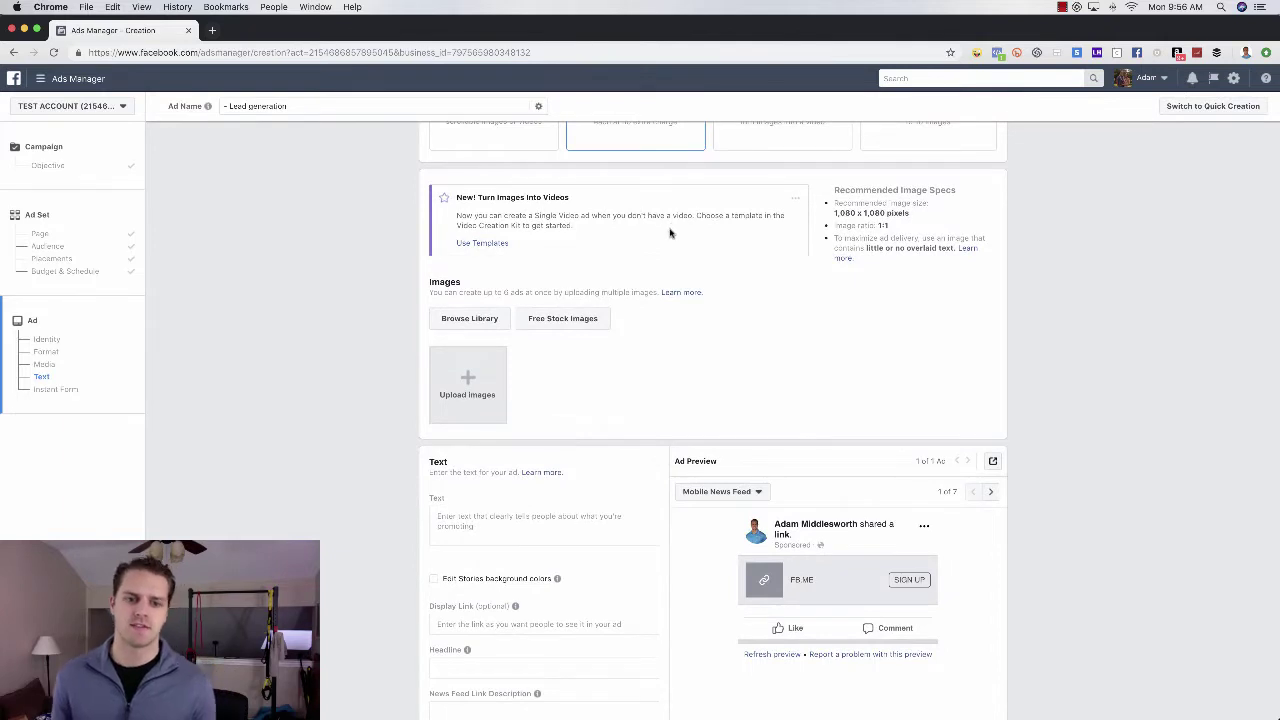
scroll(668, 237, down, 1)
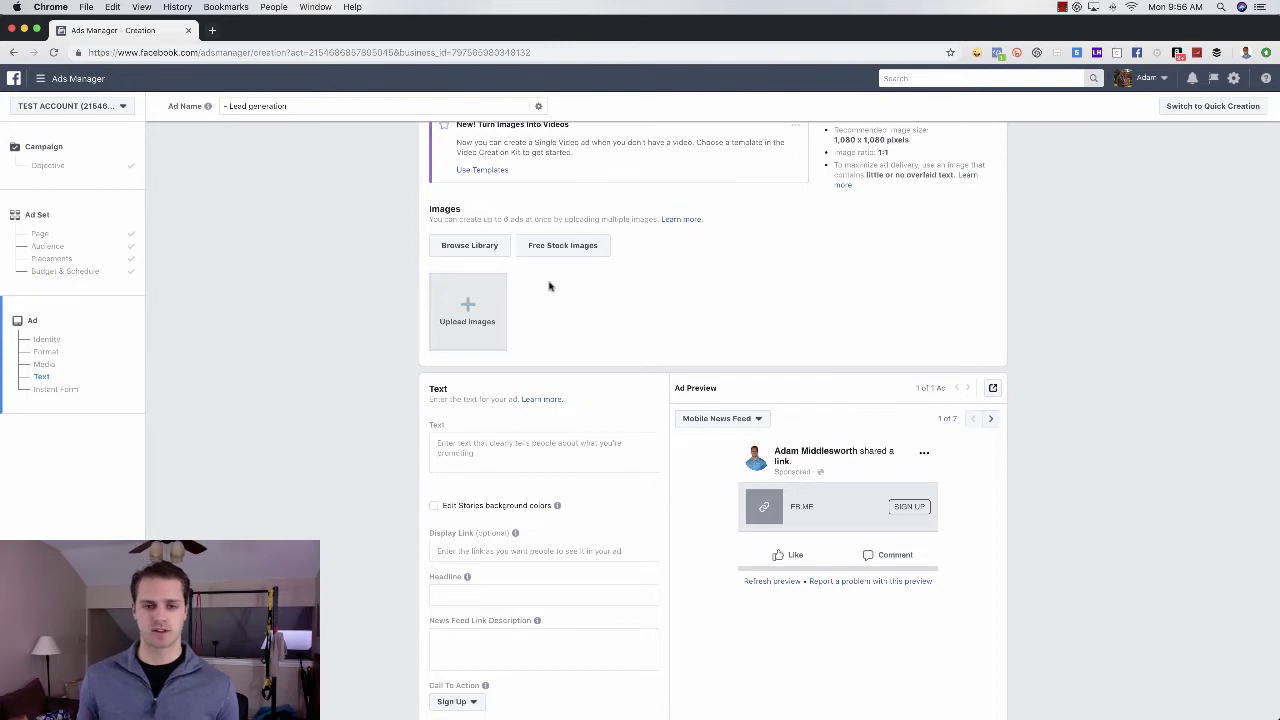
scroll(575, 287, up, 5)
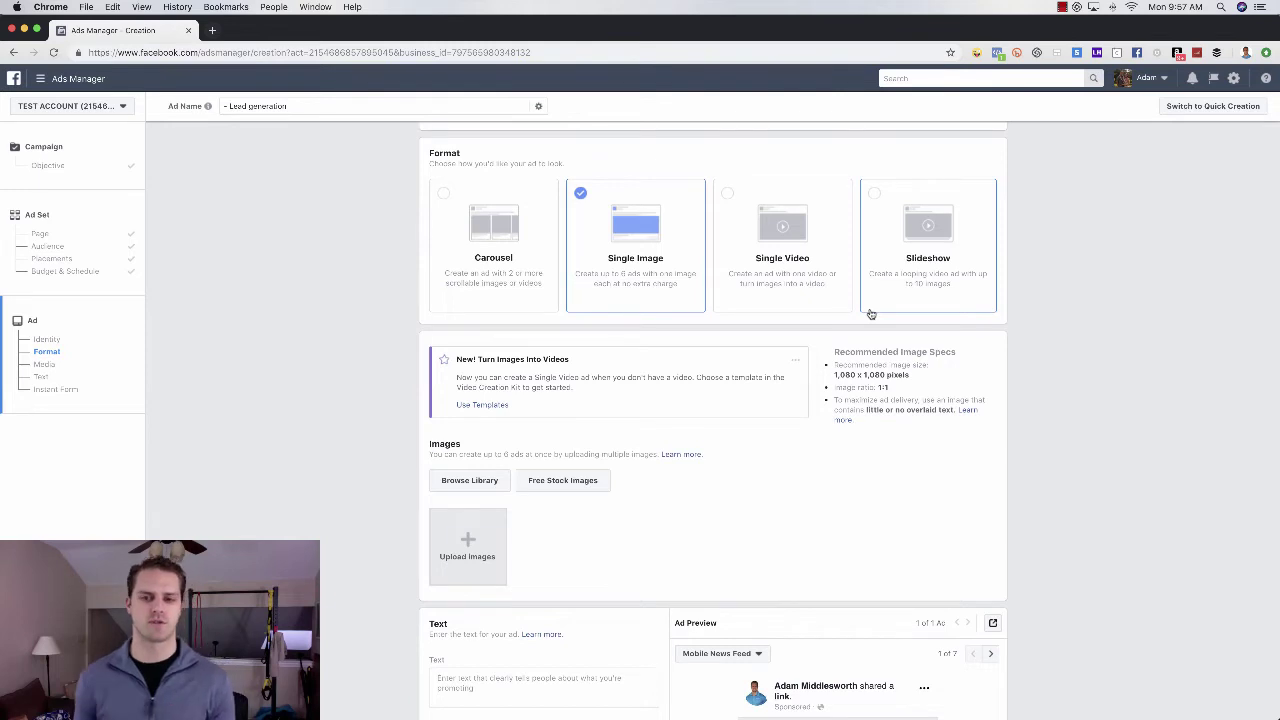
scroll(869, 317, down, 1)
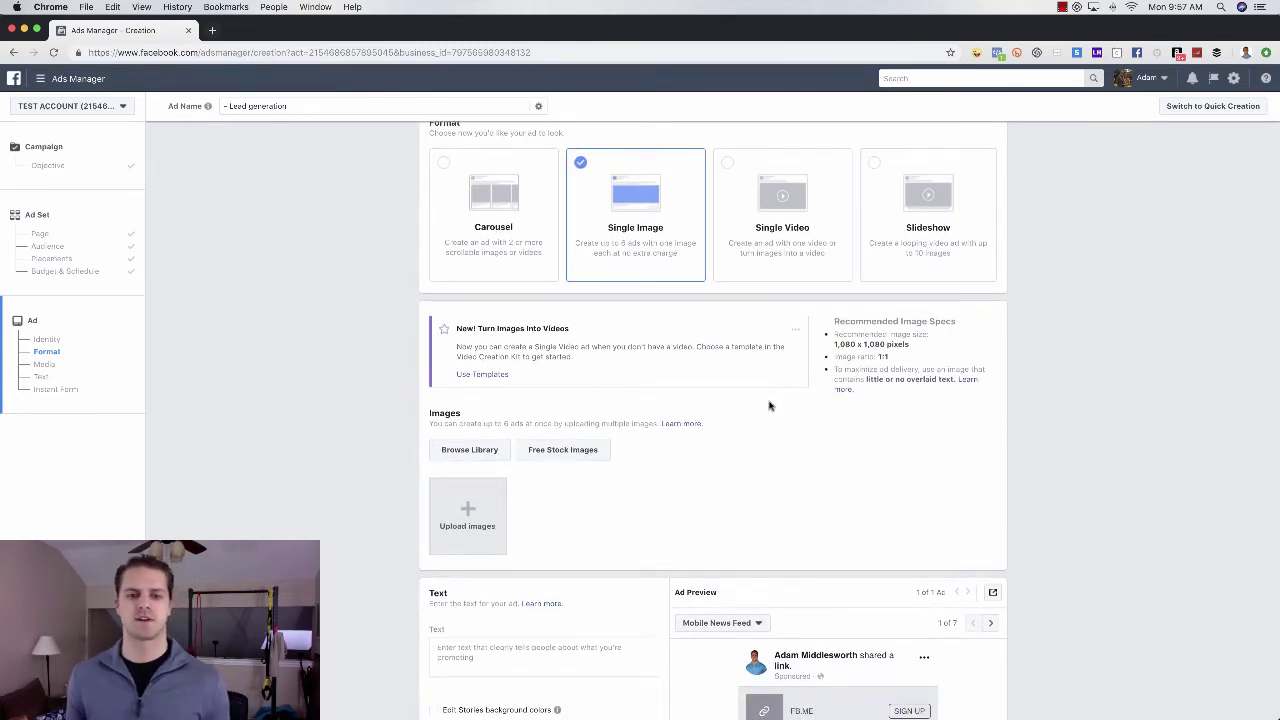
scroll(732, 453, down, 2)
scroll(732, 453, down, 3)
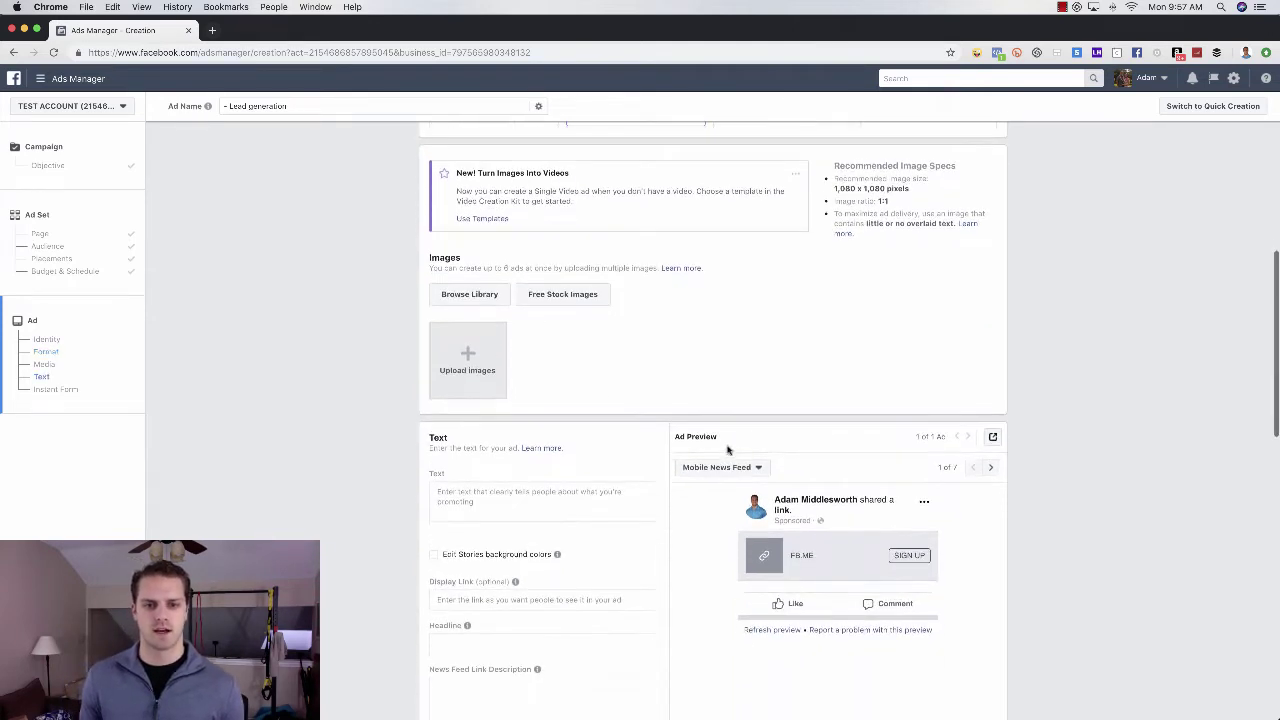
- Use the first two-story house photo (1080 × 1080) from the image library as the ad image
click(470, 298)
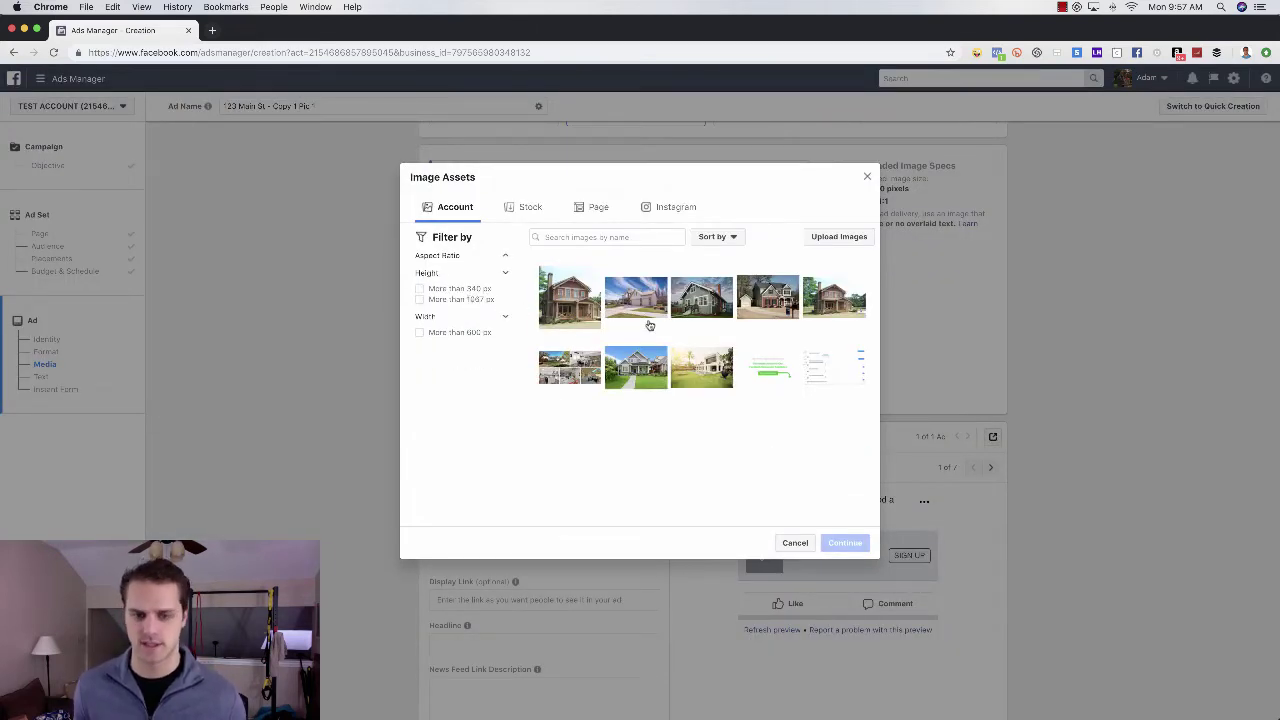
click(577, 305)
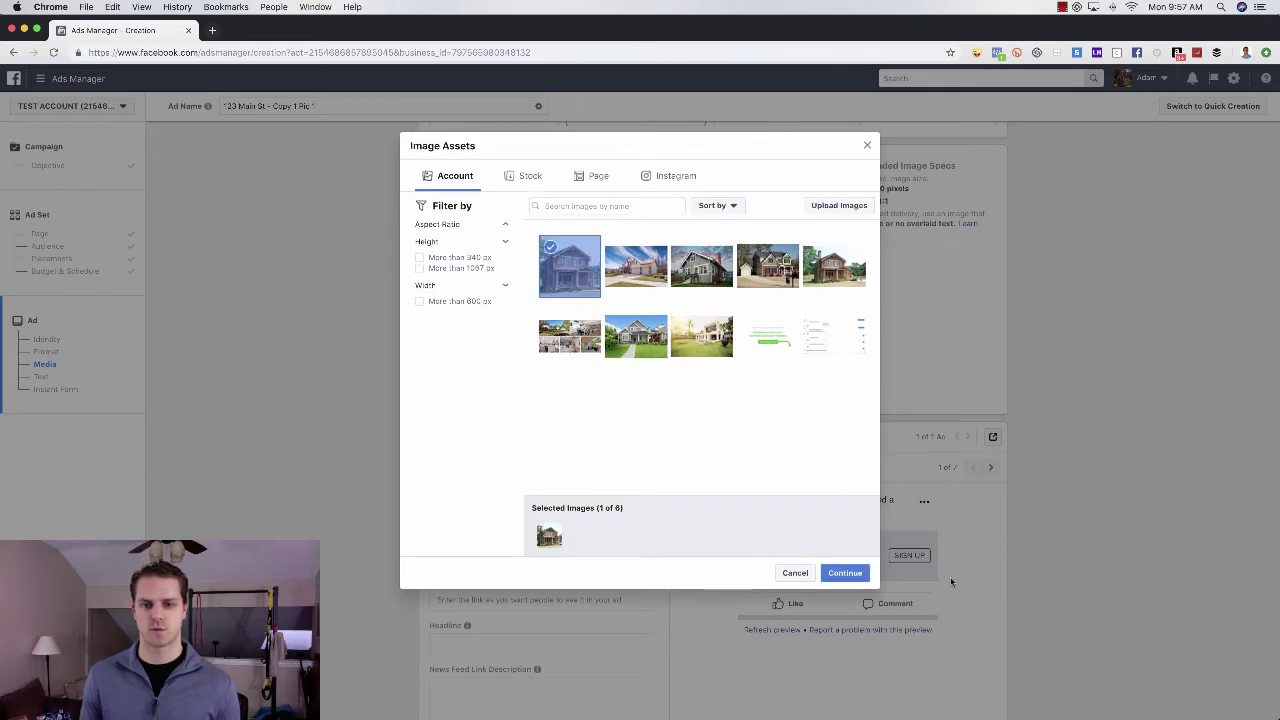
click(862, 576)
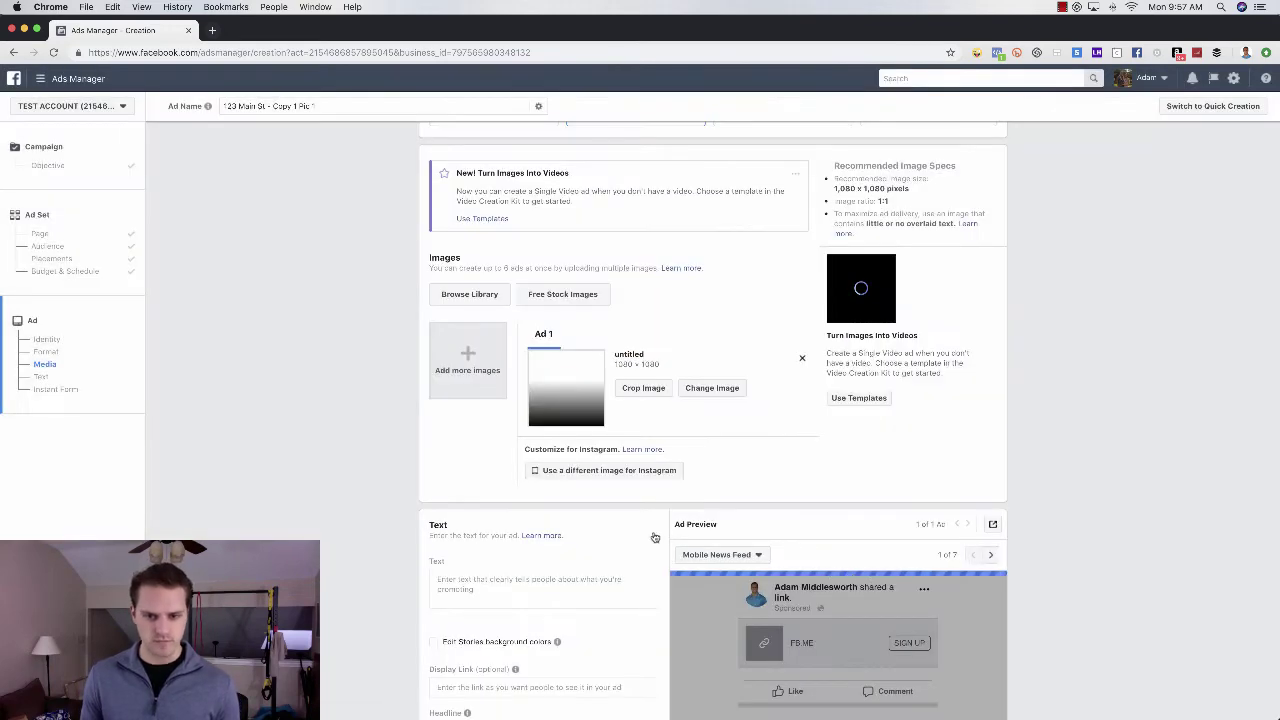
scroll(656, 520, down, 3)
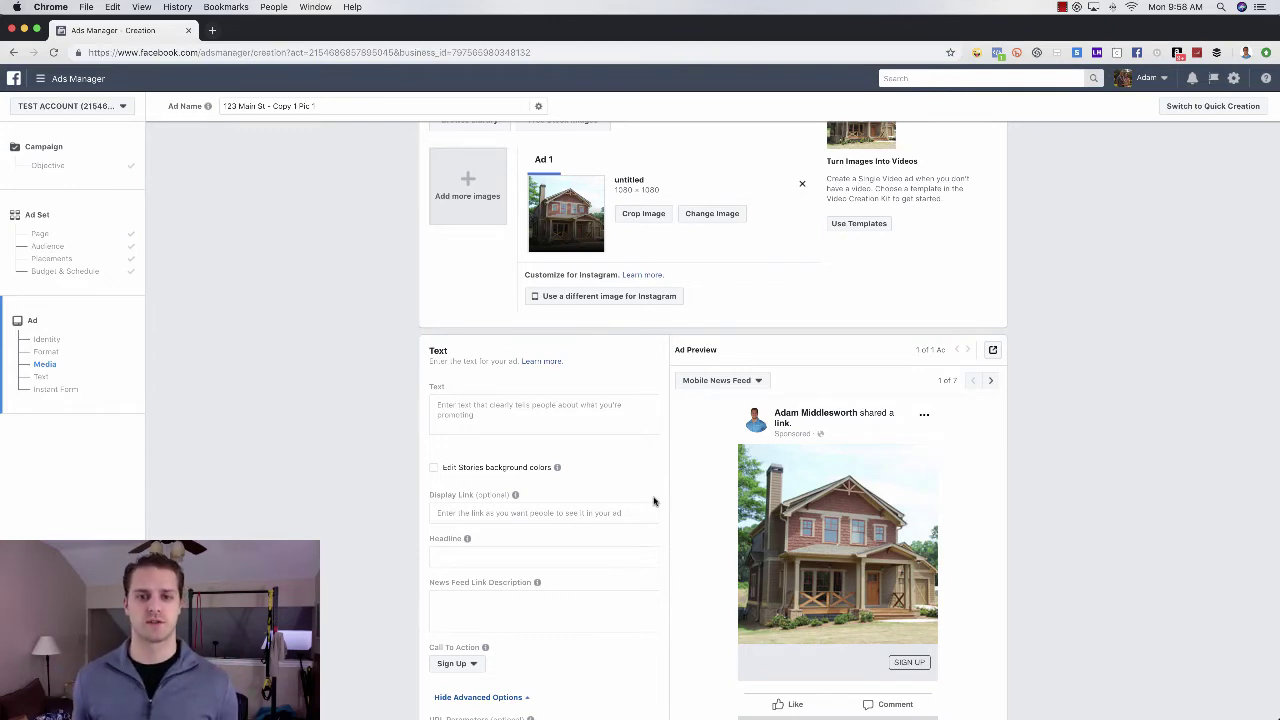
scroll(697, 489, down, 3)
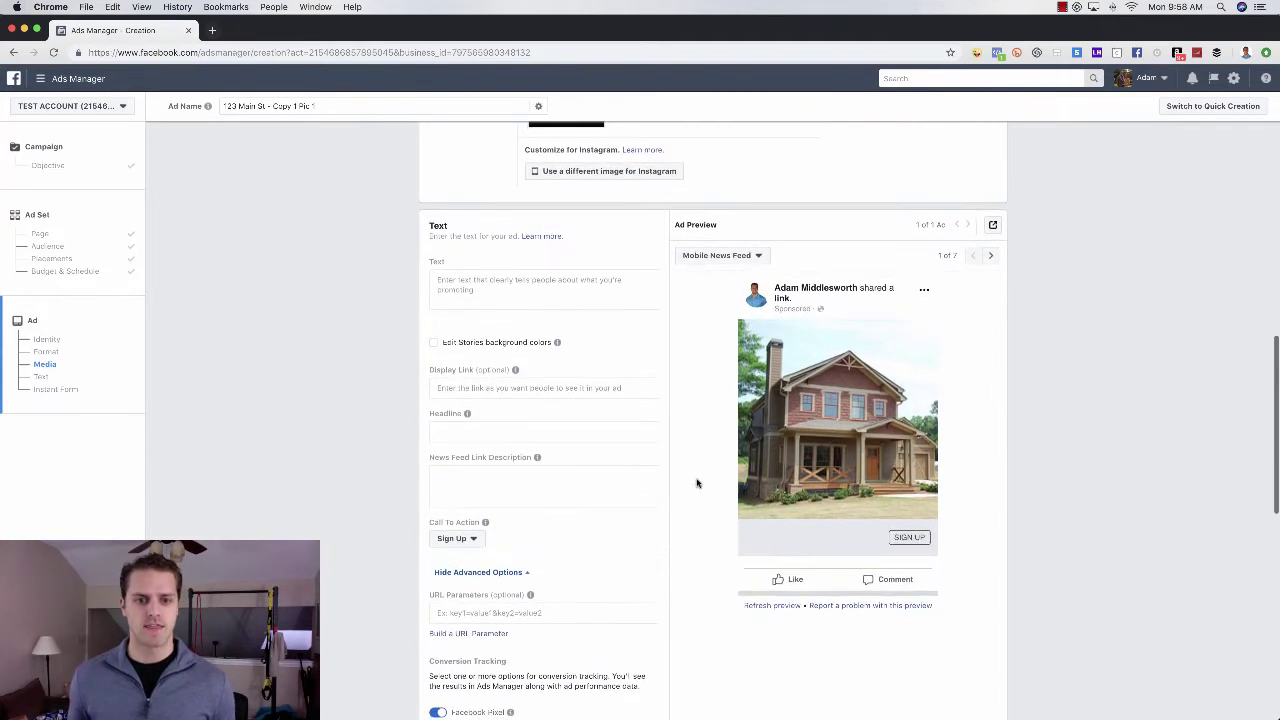
- Write the opening ad lines: #FeaturedListing in Frisco, 3 bedrooms 3 bath, Tap here line, This home features..
click(492, 283)
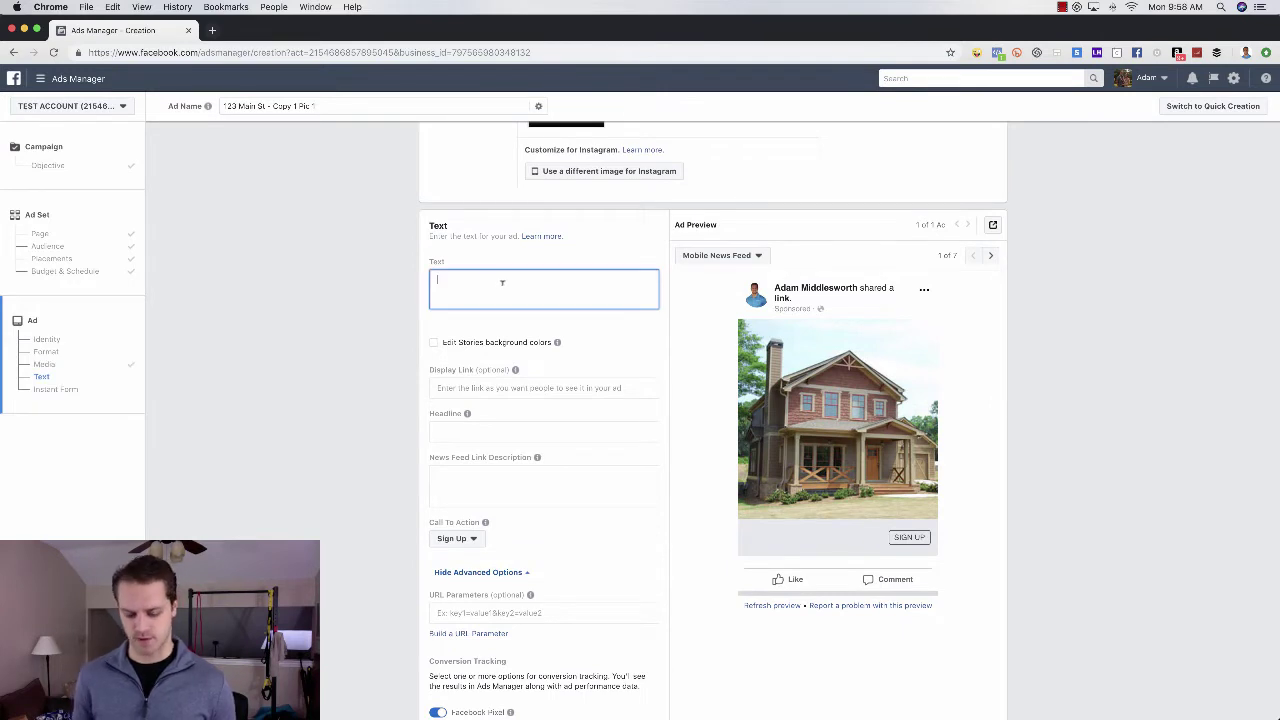
text(#)
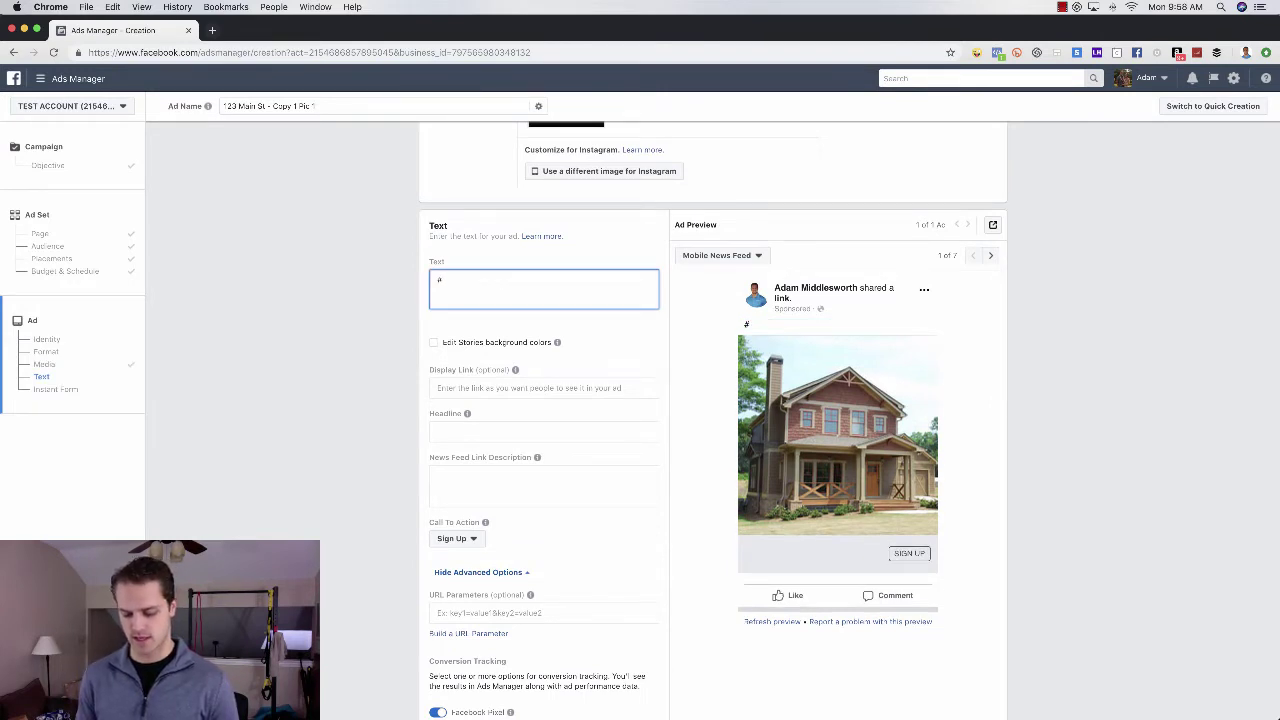
text(featured)
key(BackSpace)
key(BackSpace)
key(BackSpace)
key(BackSpace)
key(BackSpace)
key(BackSpace)
text(aturedListing in Frisc)
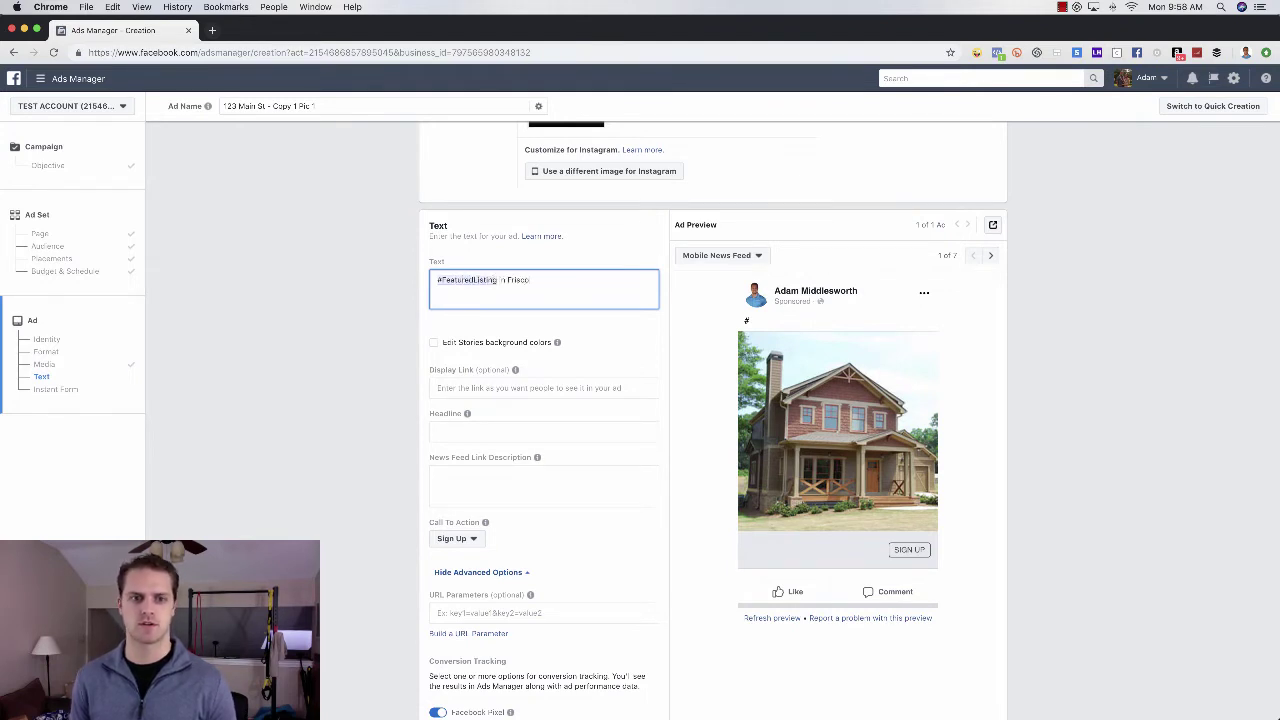
text(o)
key(Return)
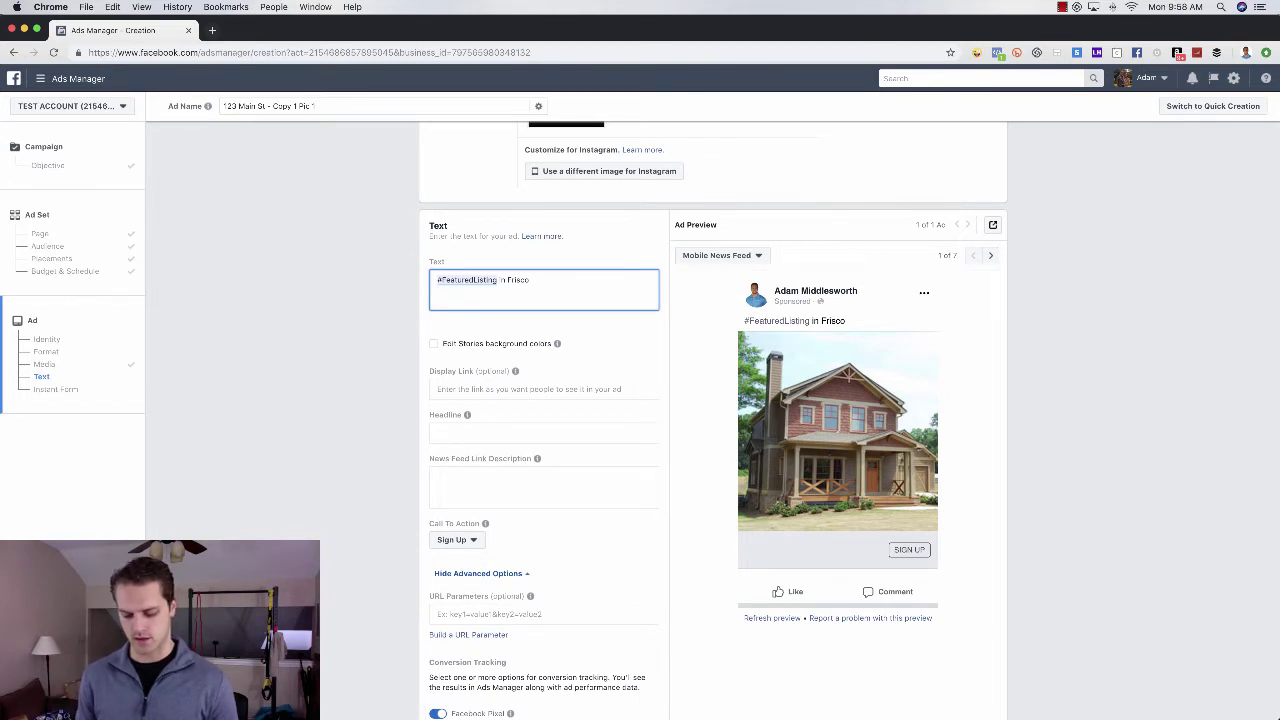
text(#Sold)
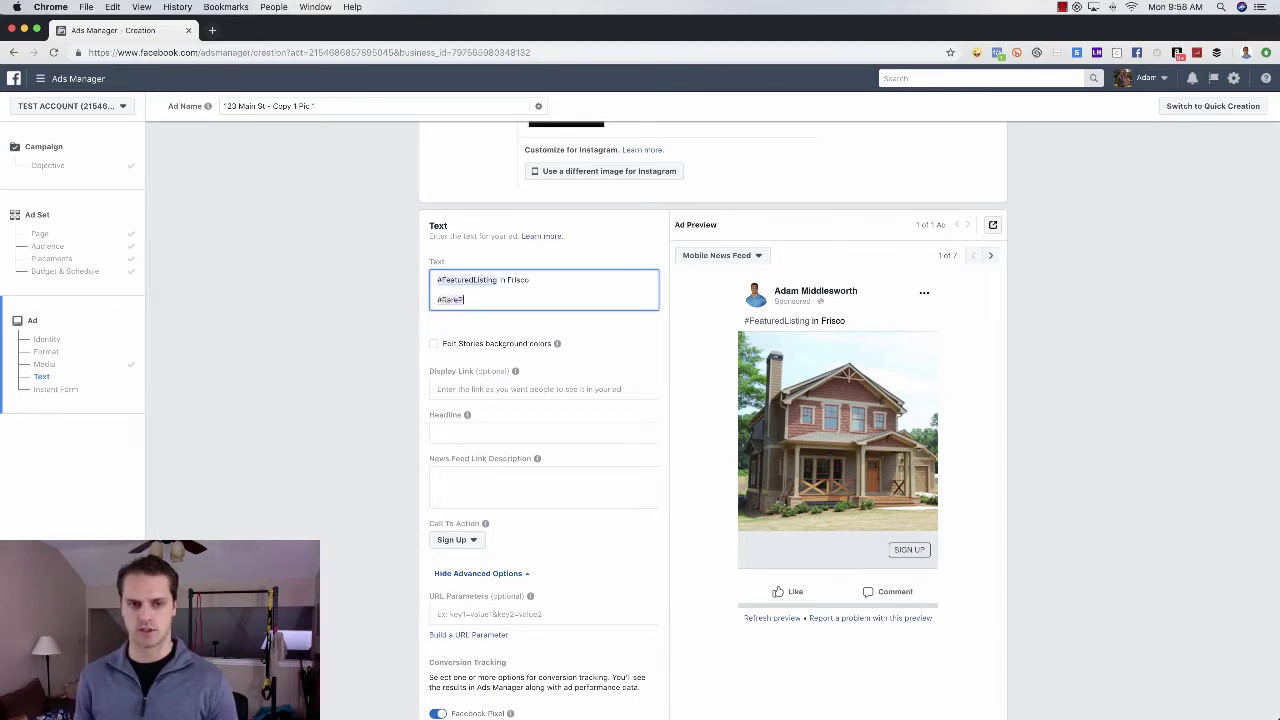
text(Opportunity)
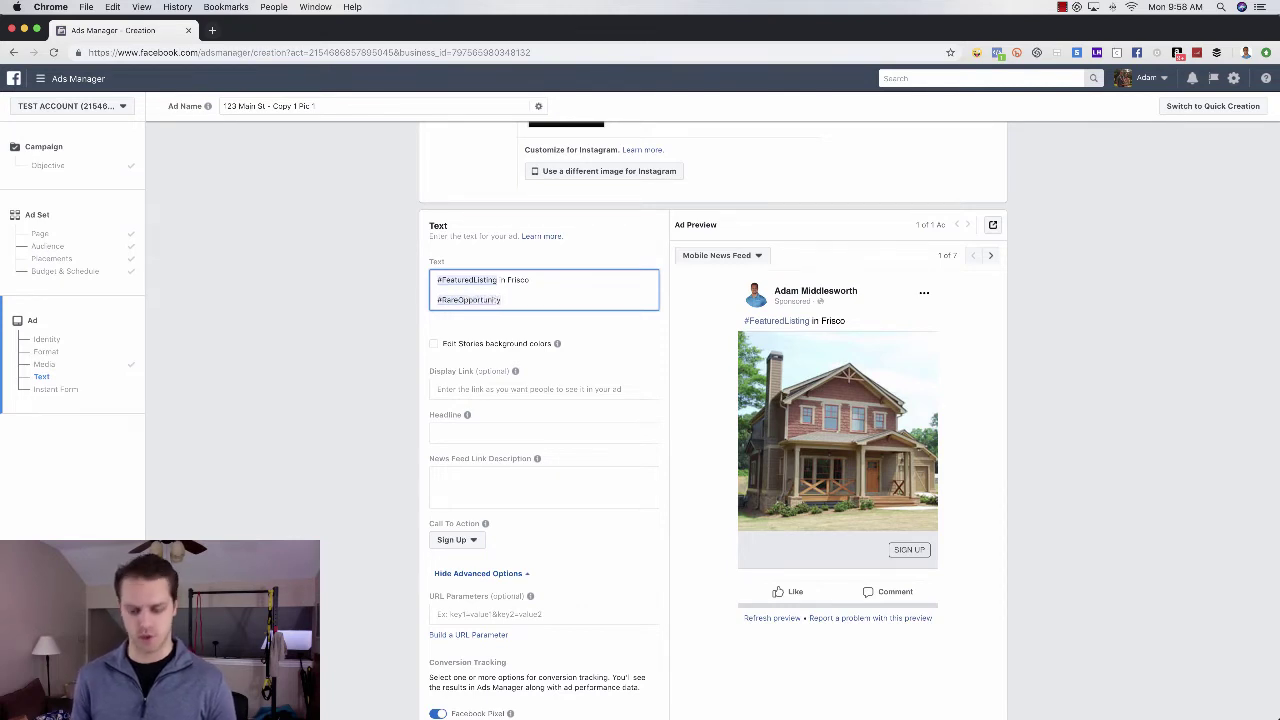
text( 3)
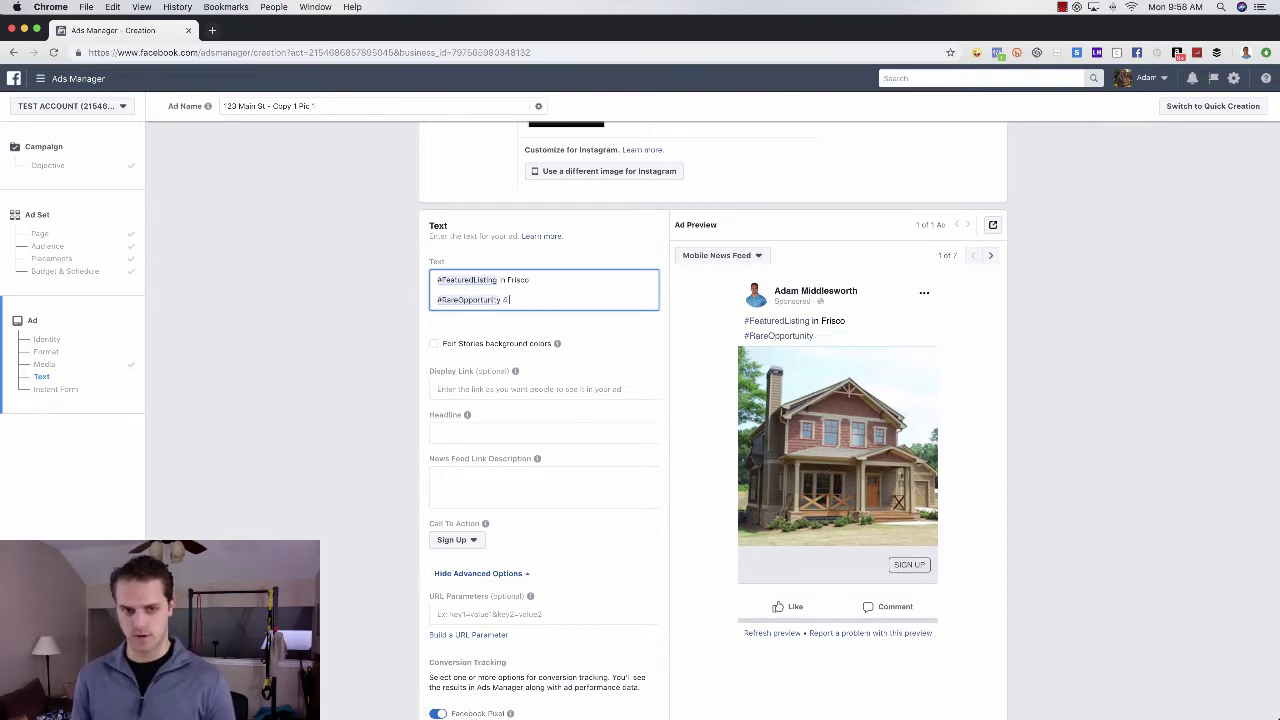
text(bed)
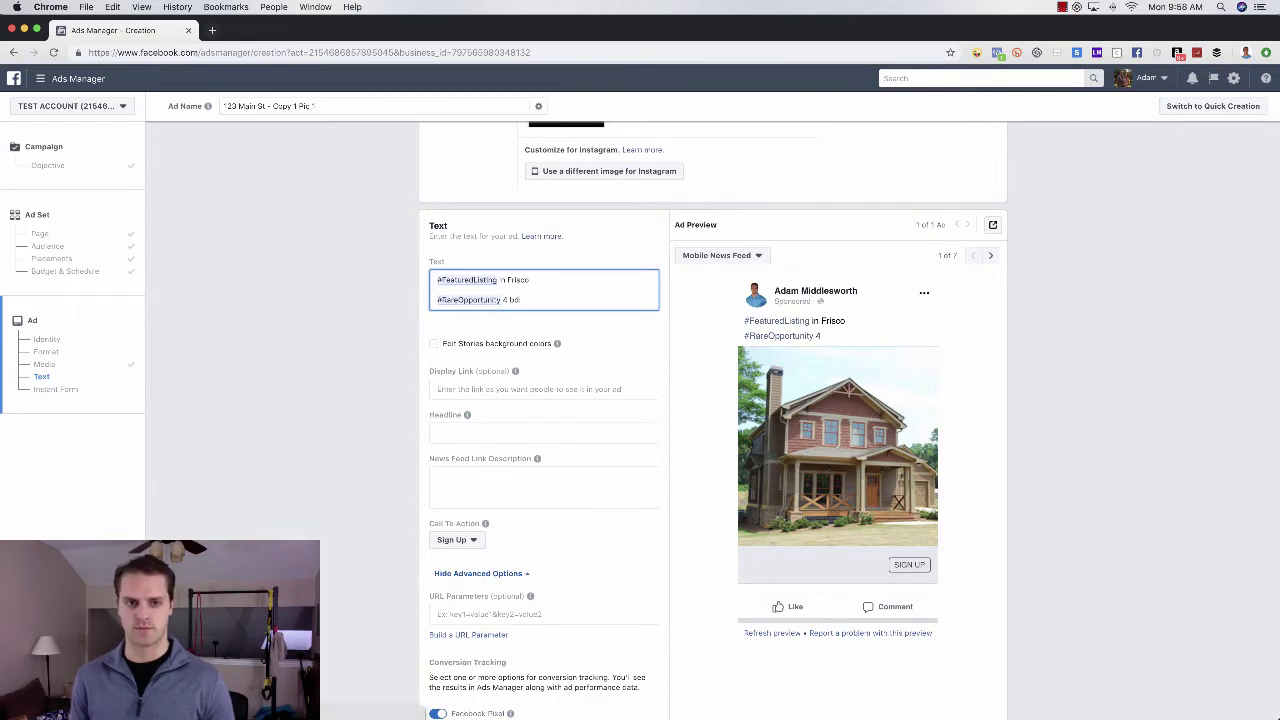
text(rooms)
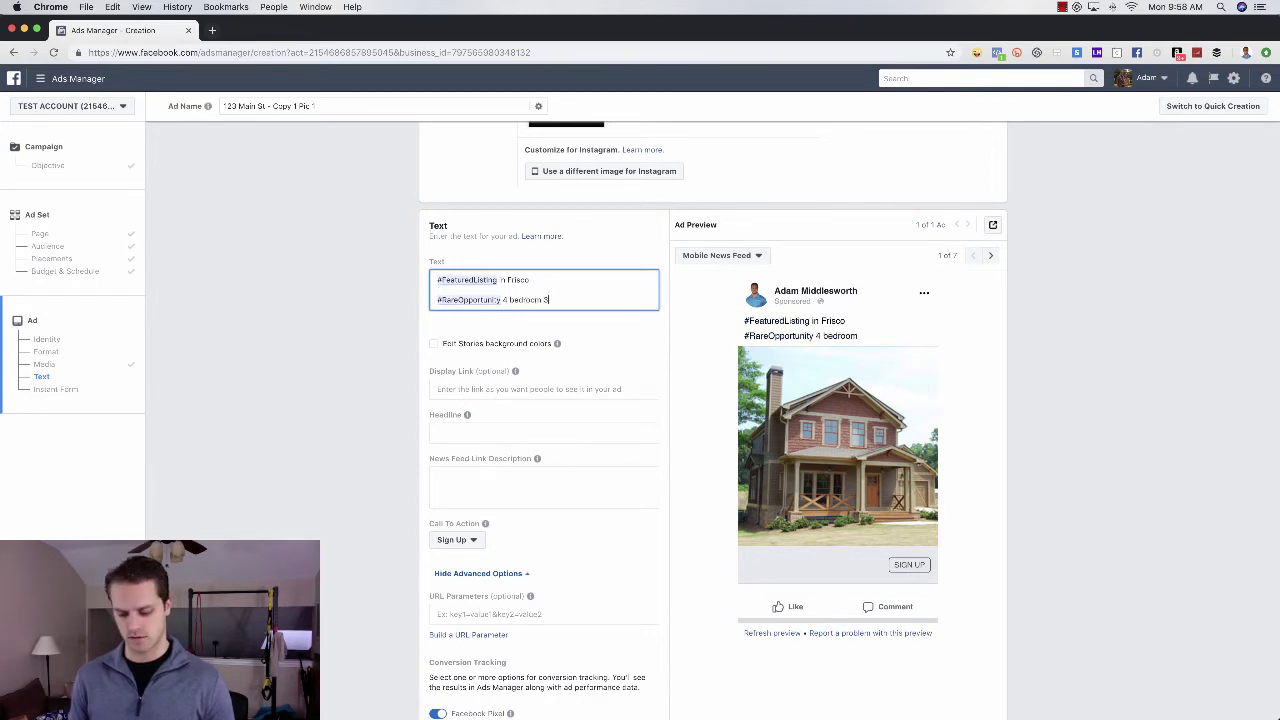
text( 3 bath)
key(Return)
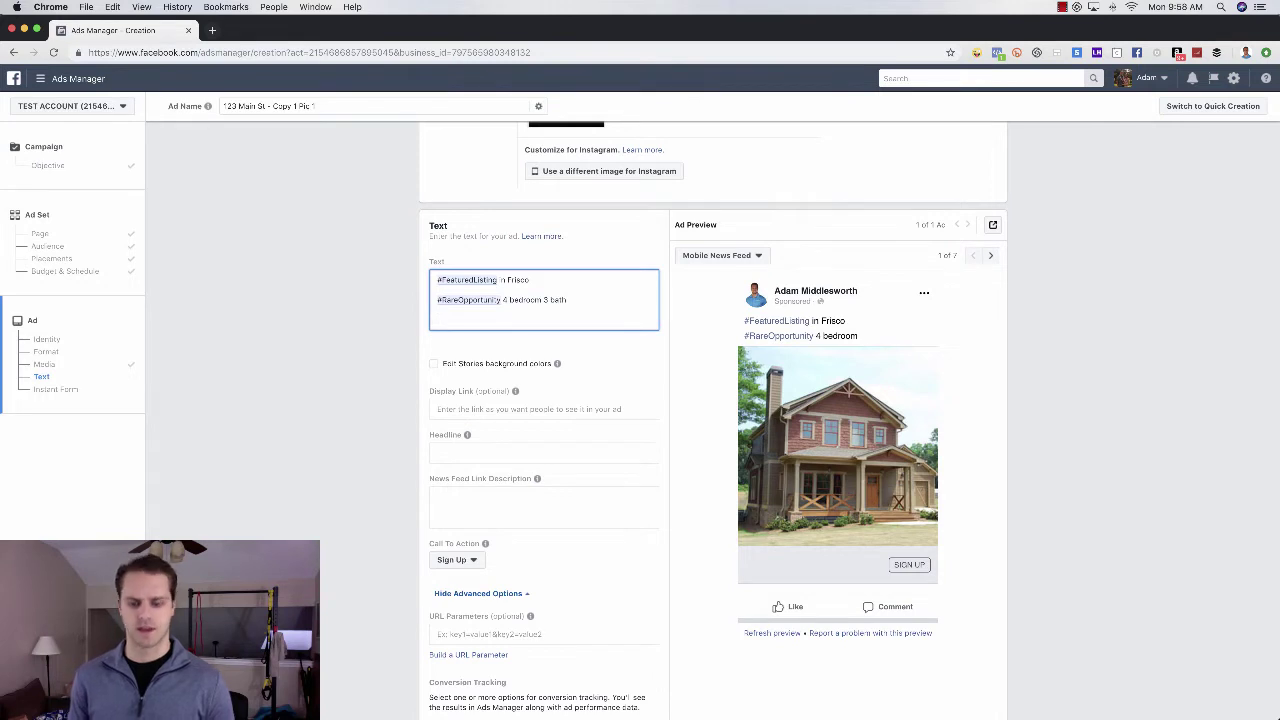
text(Ta h)
key(BackSpace)
key(BackSpace)
text(p here for more)
key(BackSpace)
text(re)
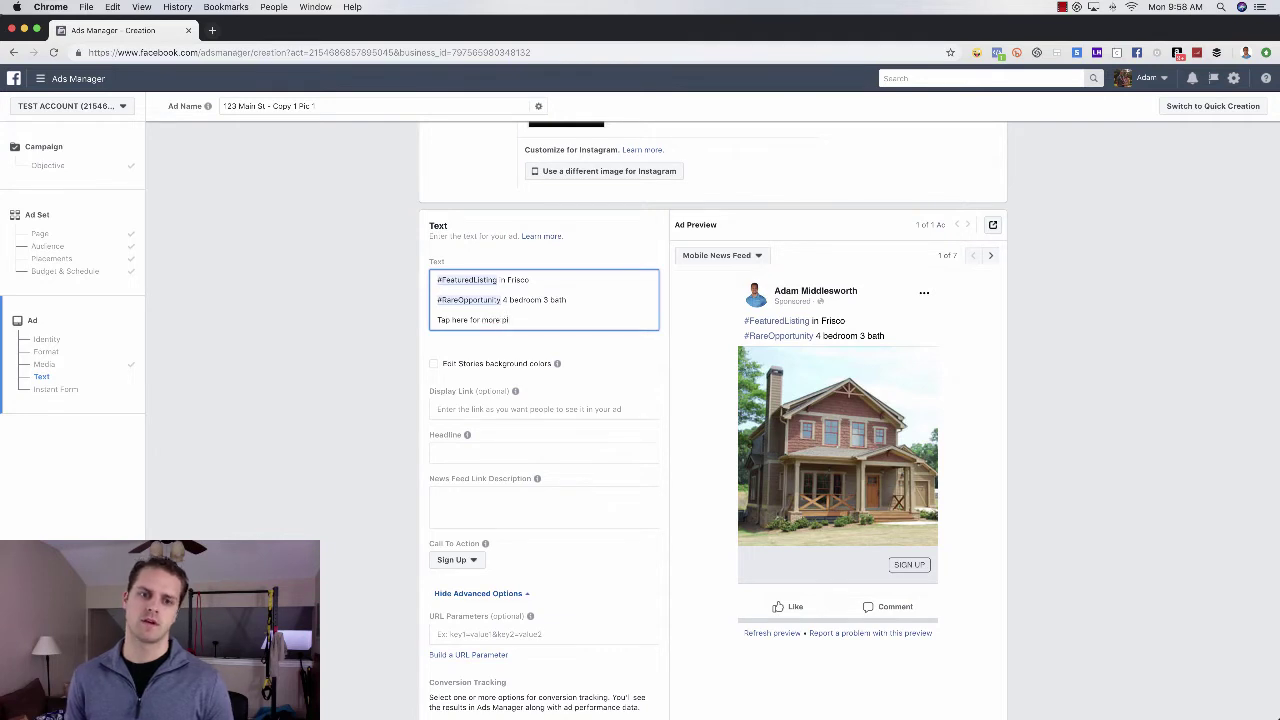
text( pictures,)
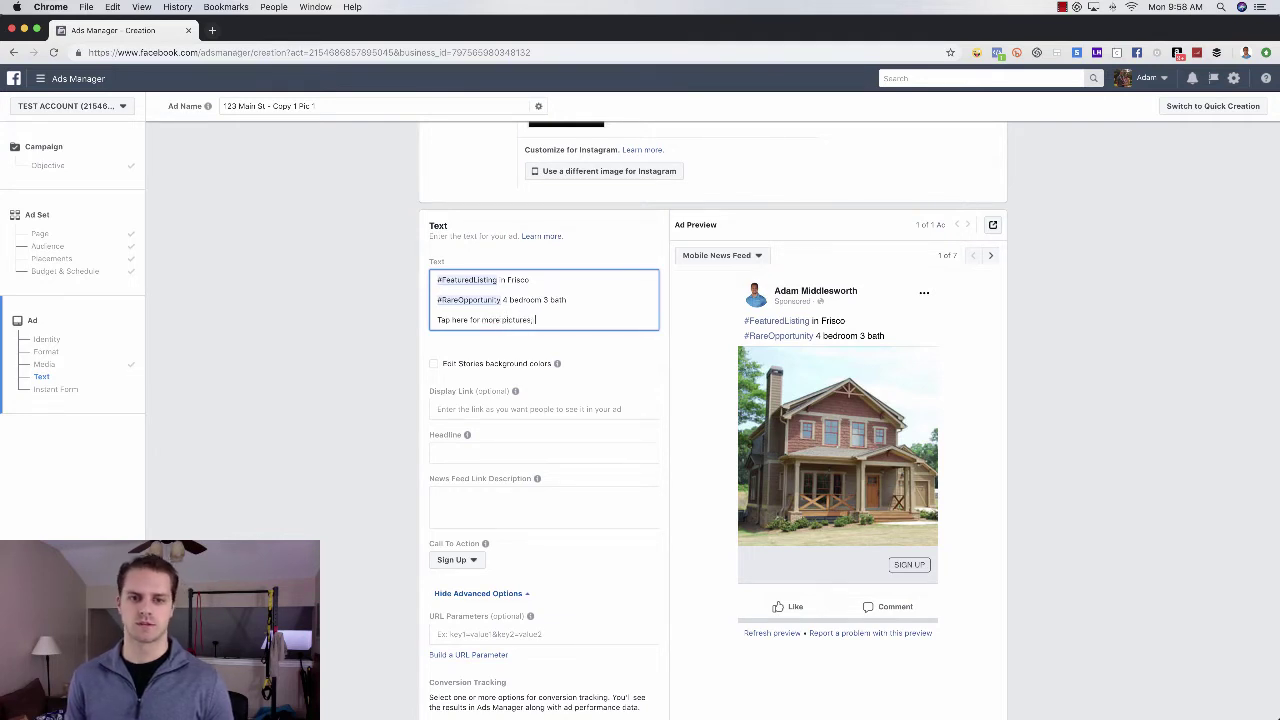
text( price and location)
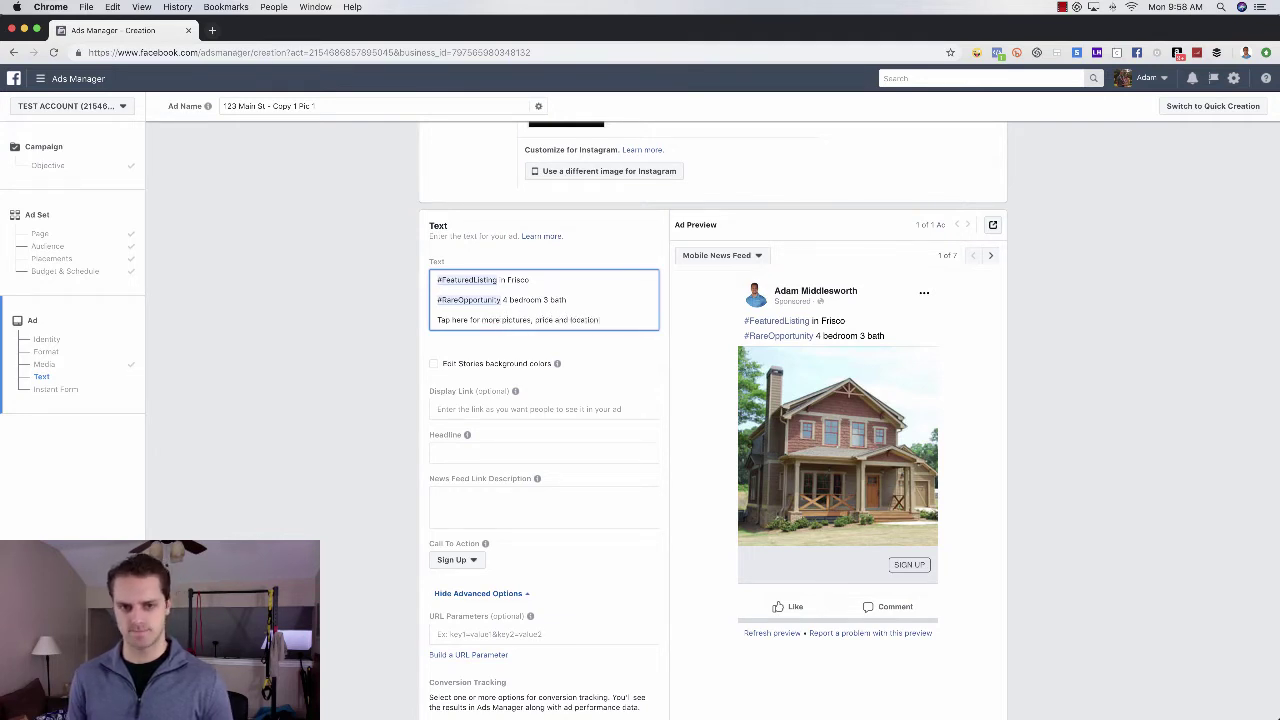
key(Return)
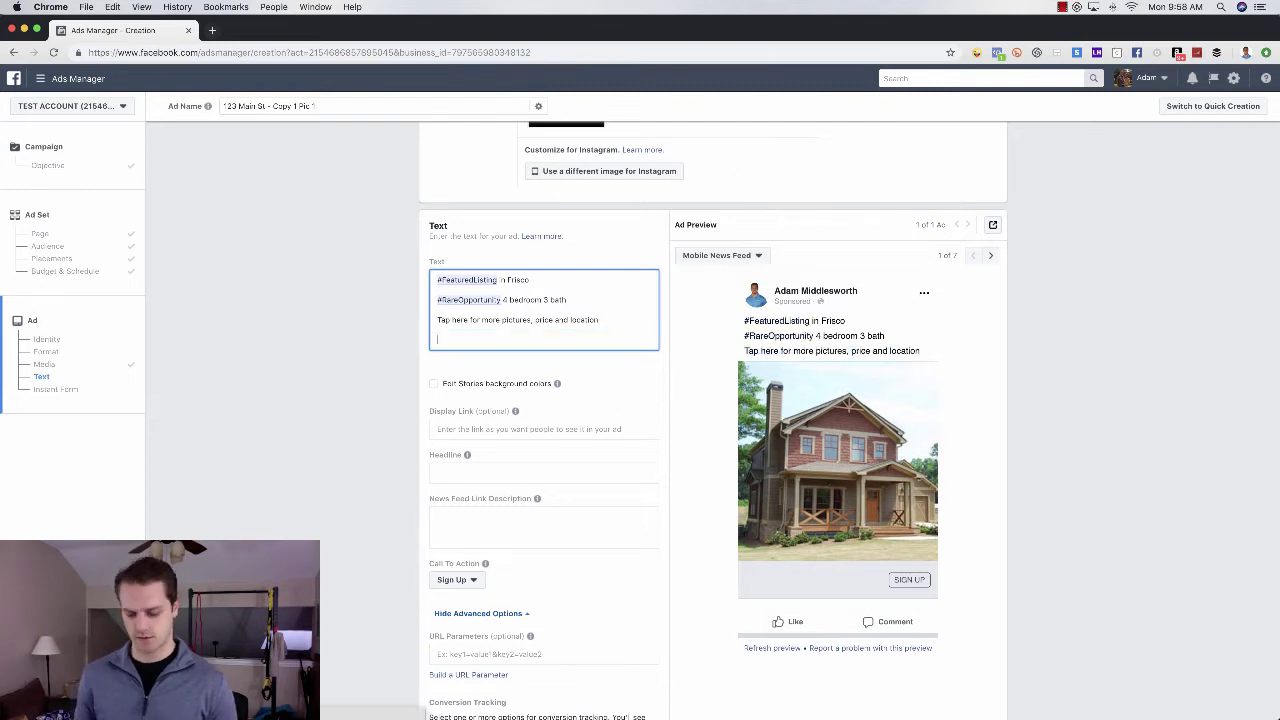
text(This home featu)
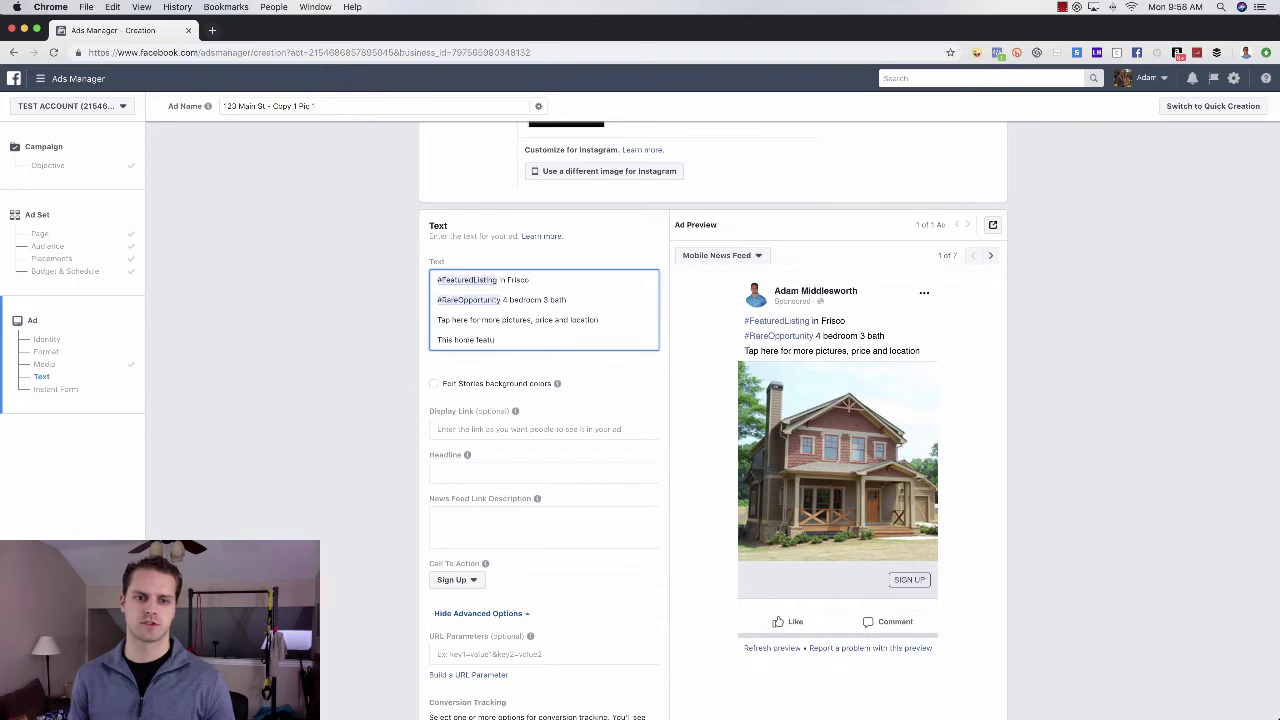
text(res...)
key(Return)
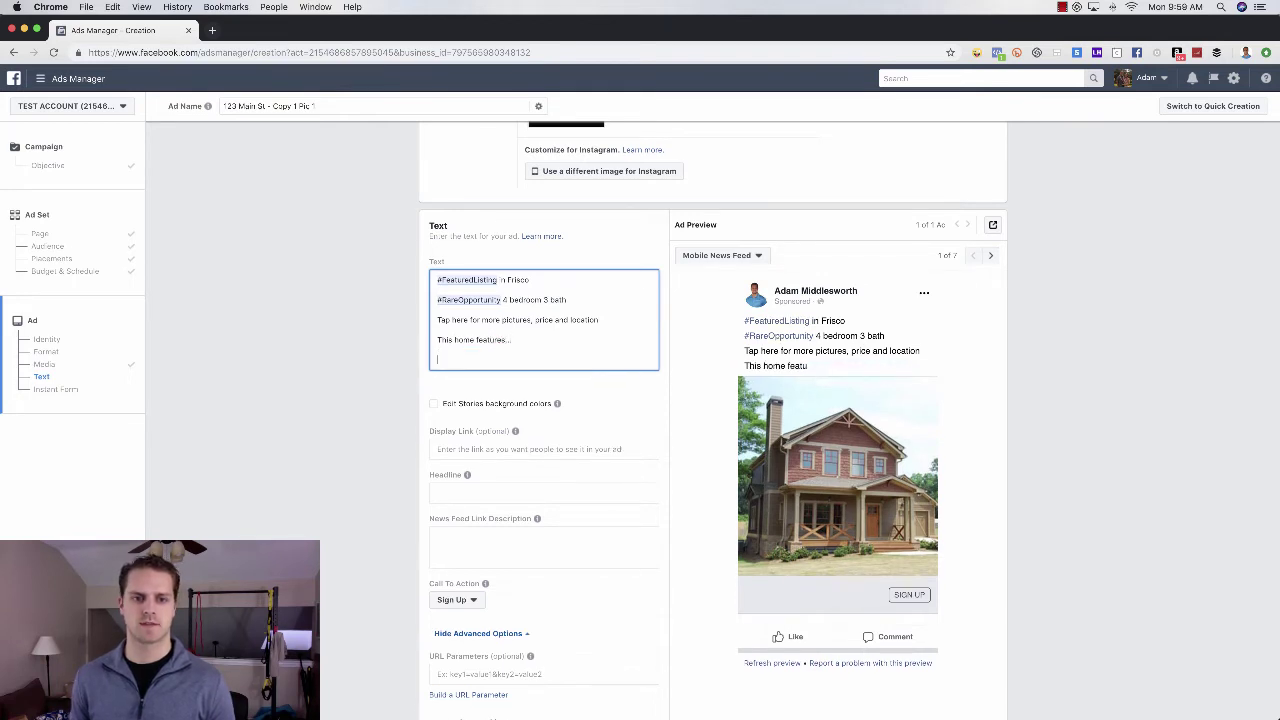
- Add lines feature 1, feature 2, feature 3 and 'And so much more you just can't see in pictures'
text(feature)
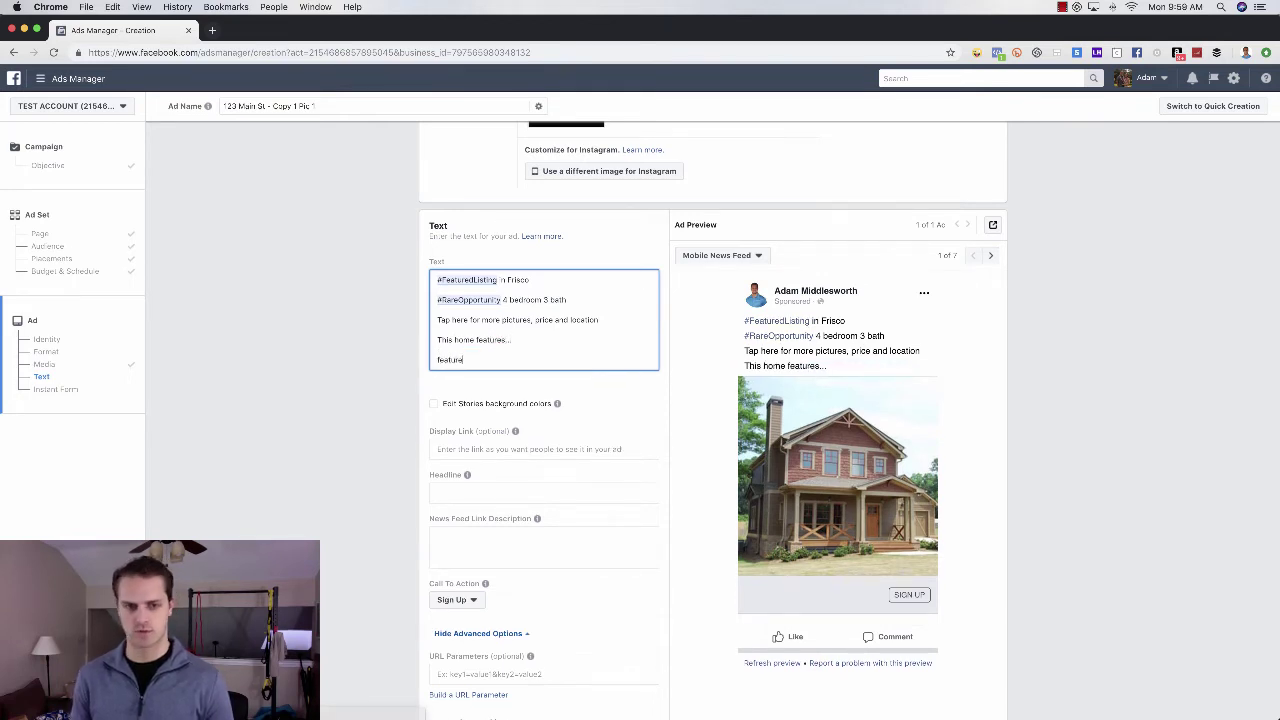
text( 1)
key(Return)
text(feature)
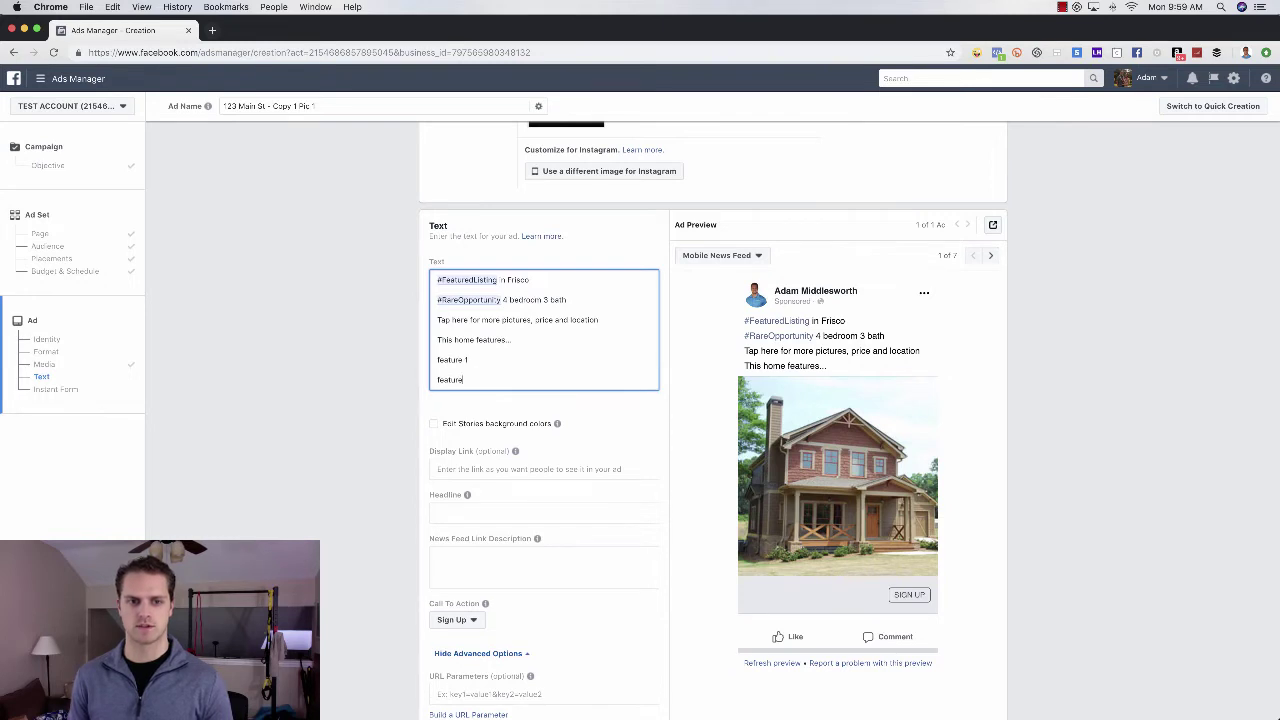
text( 2)
key(Return)
text(featu)
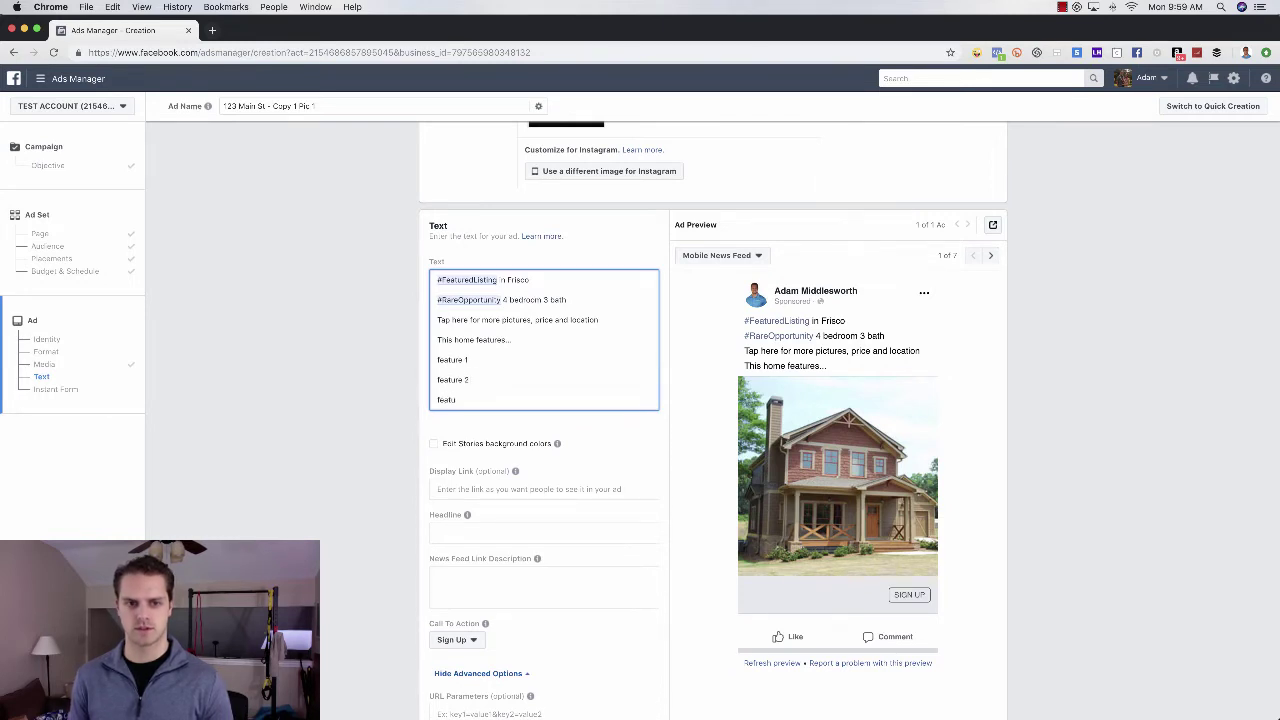
text(re 3)
key(Return)
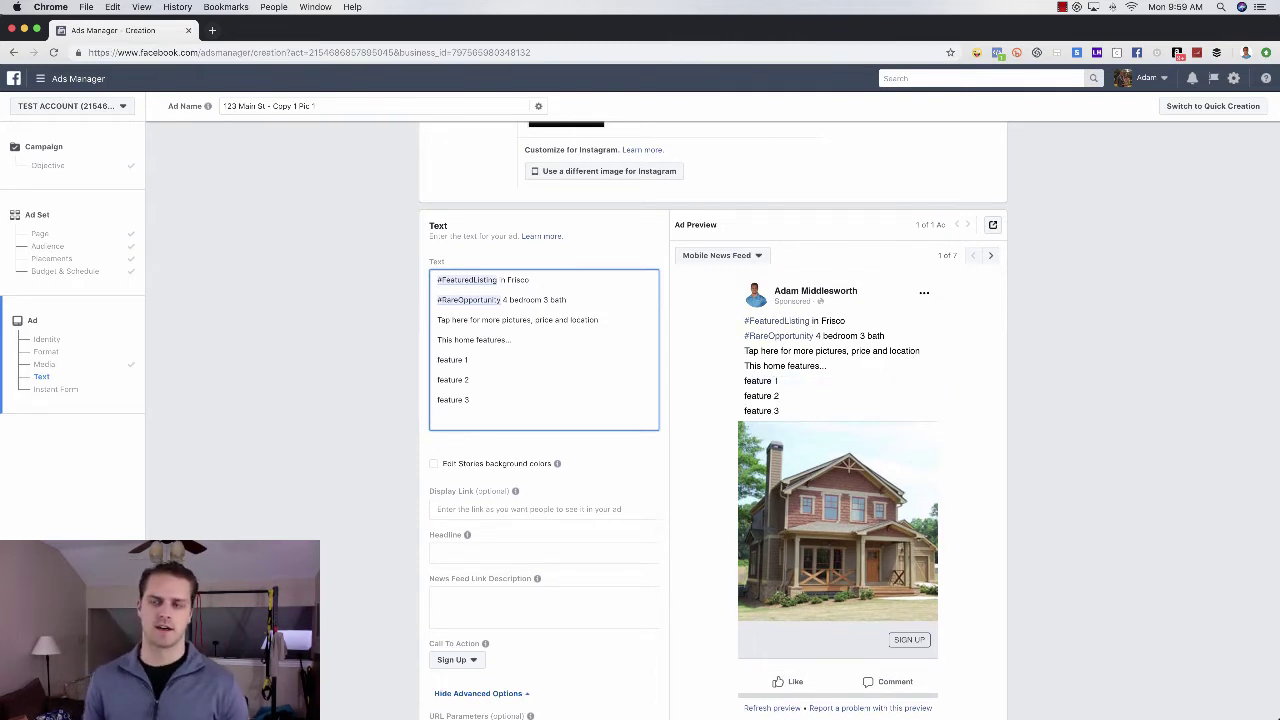
text(And so much)
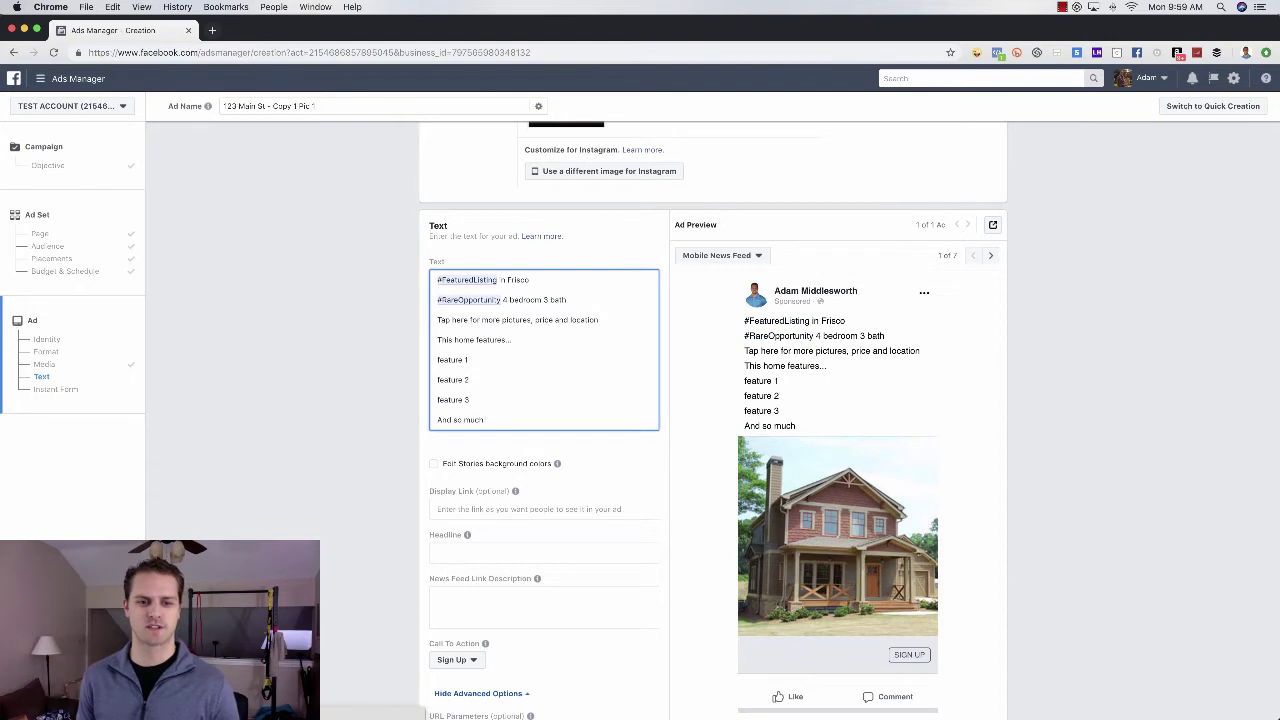
text( more you just)
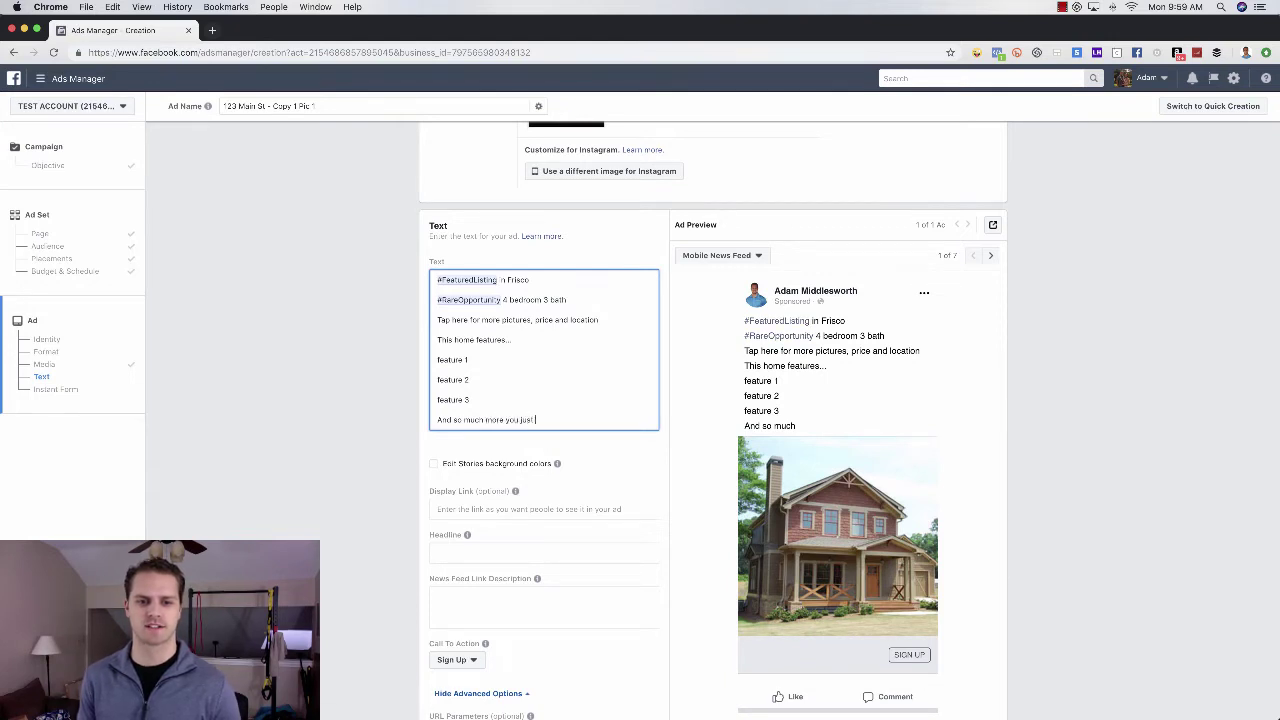
text( can't see in pictures)
key(Return)
key(Return)
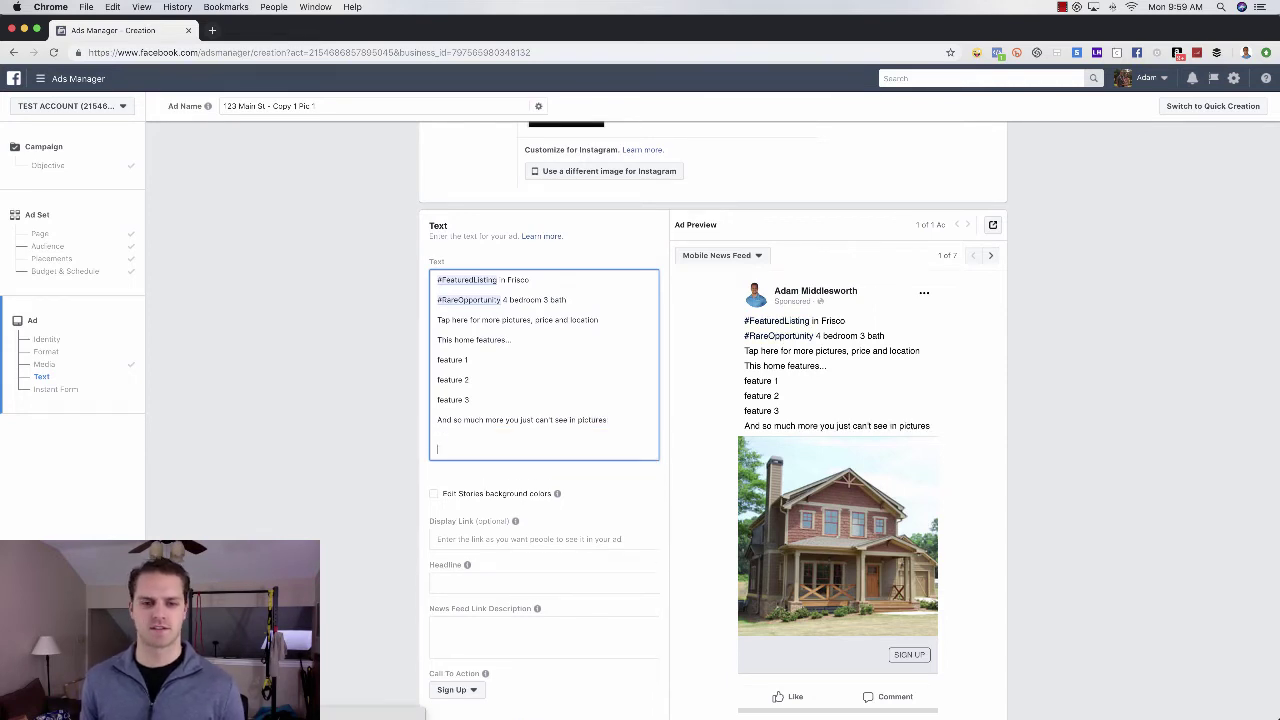
- Copy the 'Tap here for more pictures, price and location' line to the end of the text
triple_click(520, 320)
key(ctrl+c)
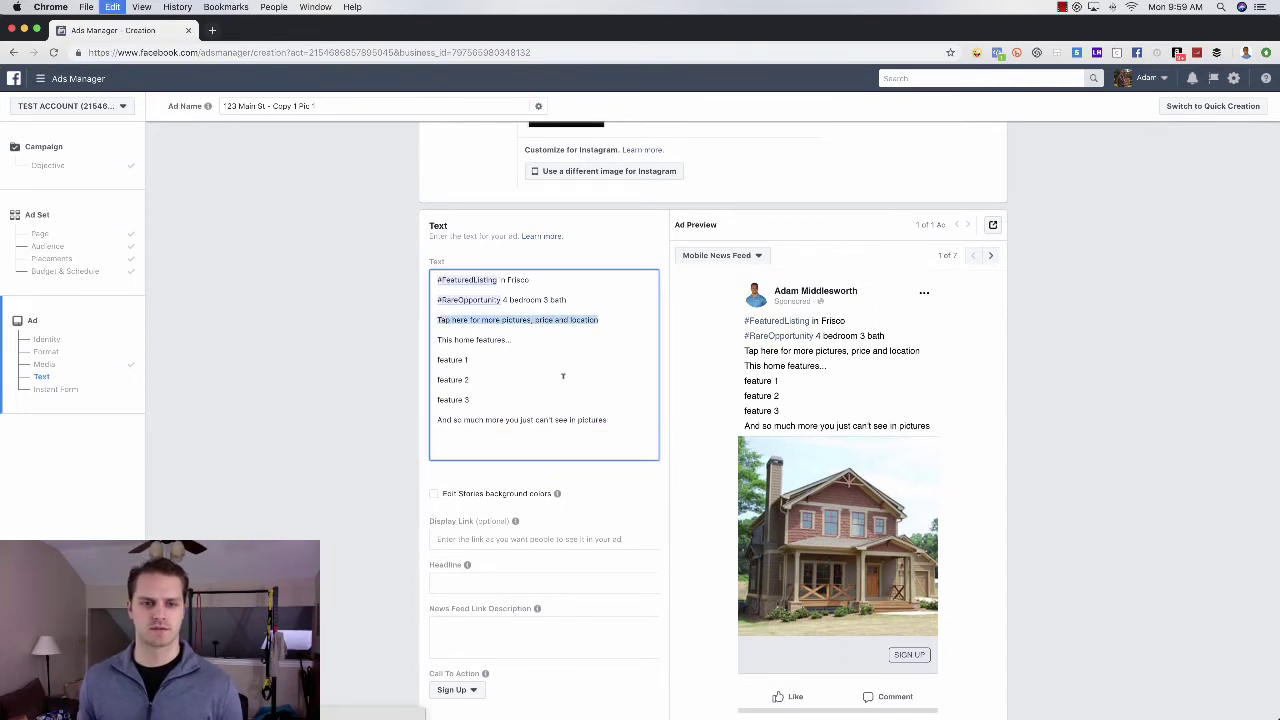
click(519, 432)
key(ctrl+v)
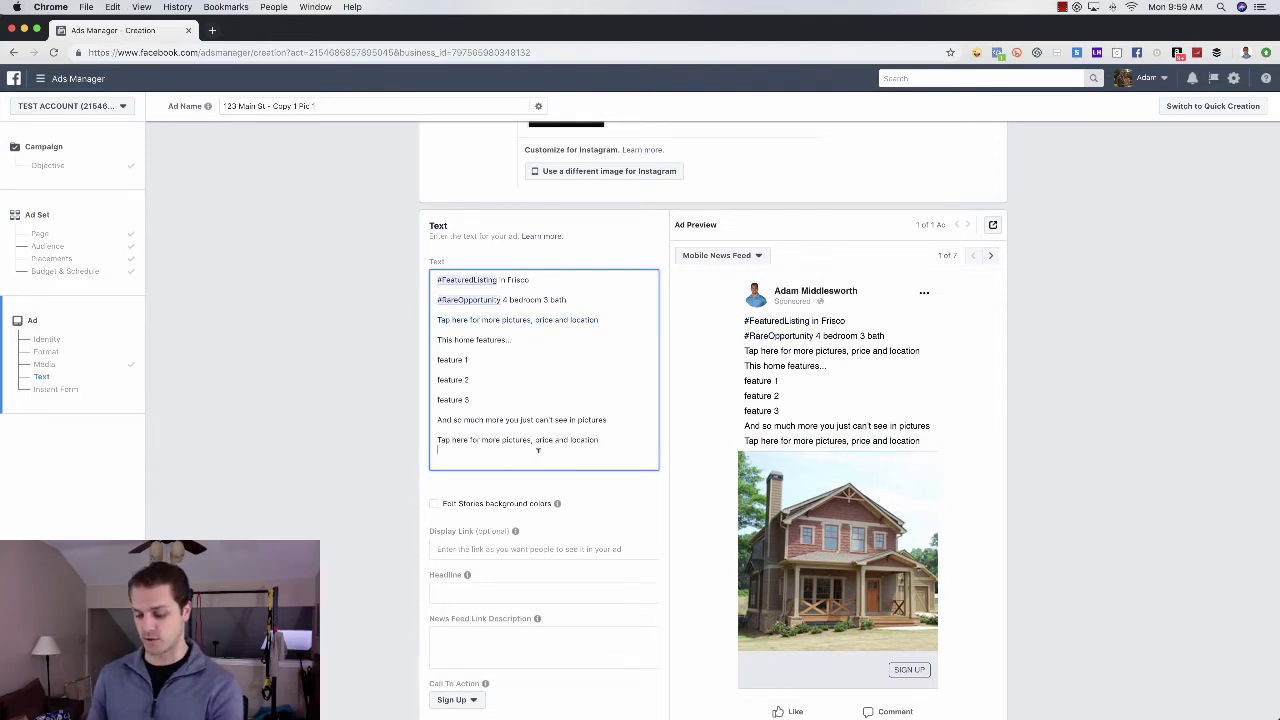
key(BackSpace)
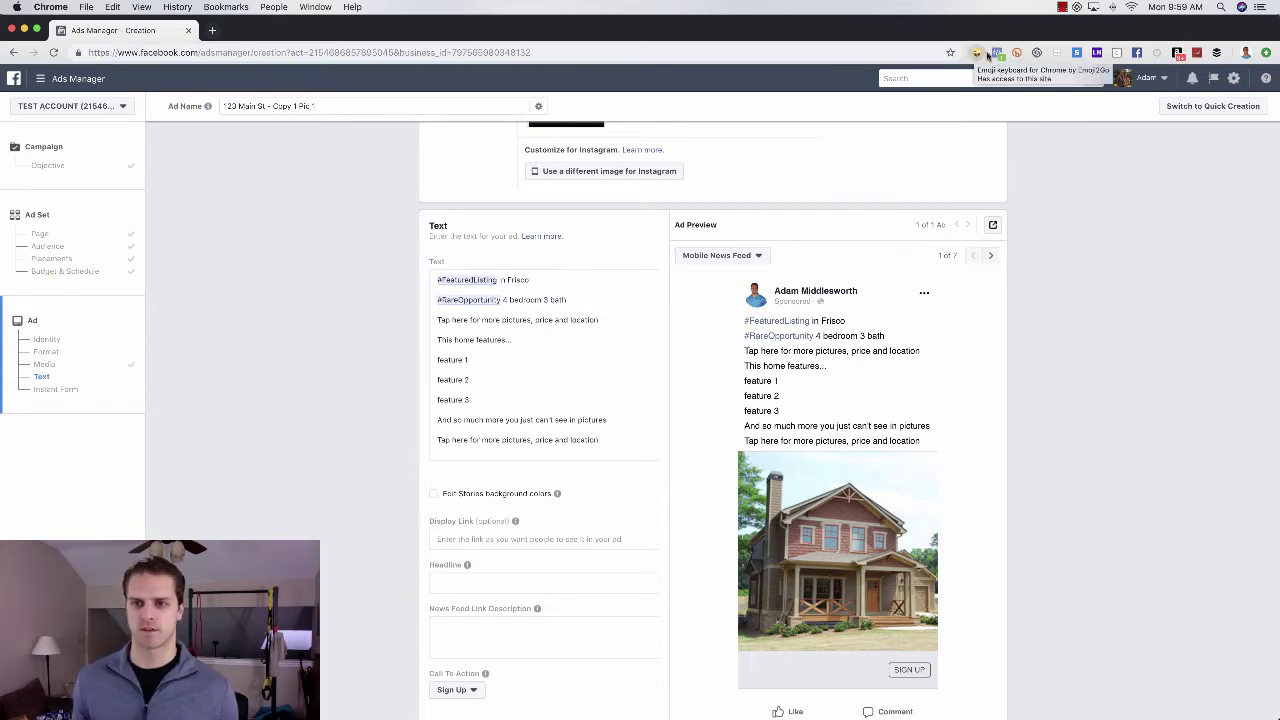
- Copy the check-mark, house and pointing-hand emojis from the Emoji2Go picker
click(977, 56)
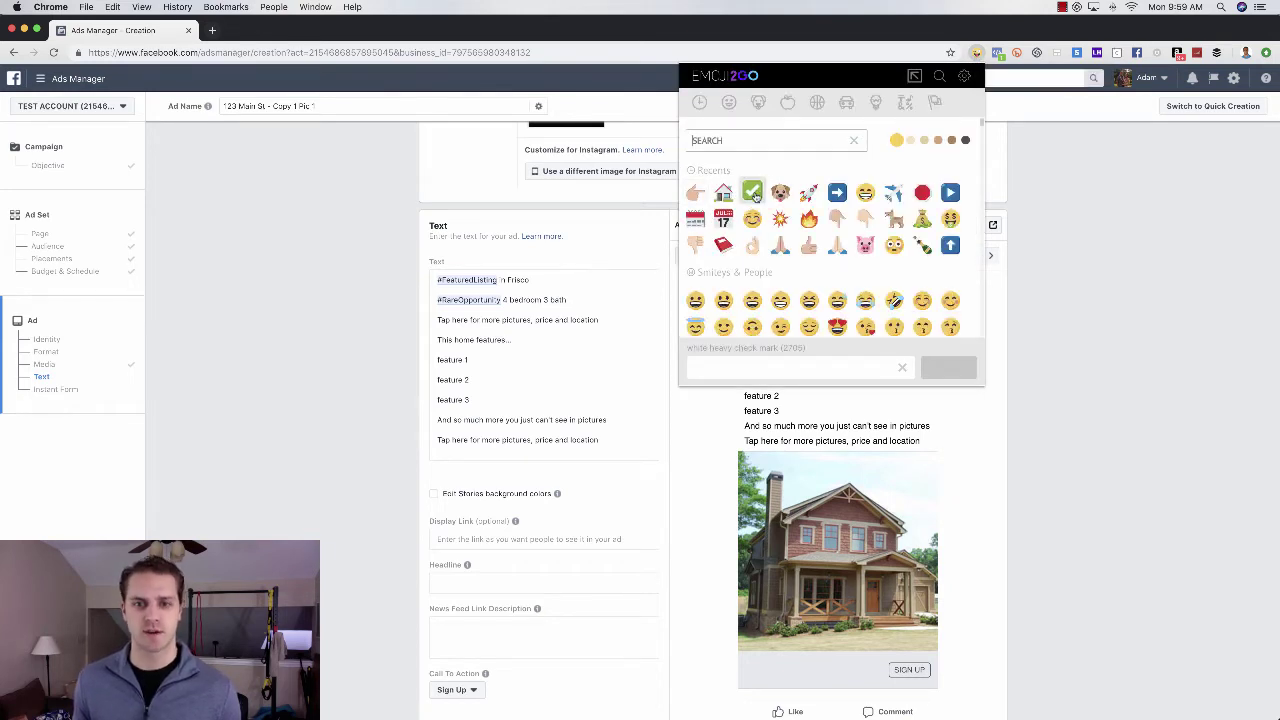
click(754, 194)
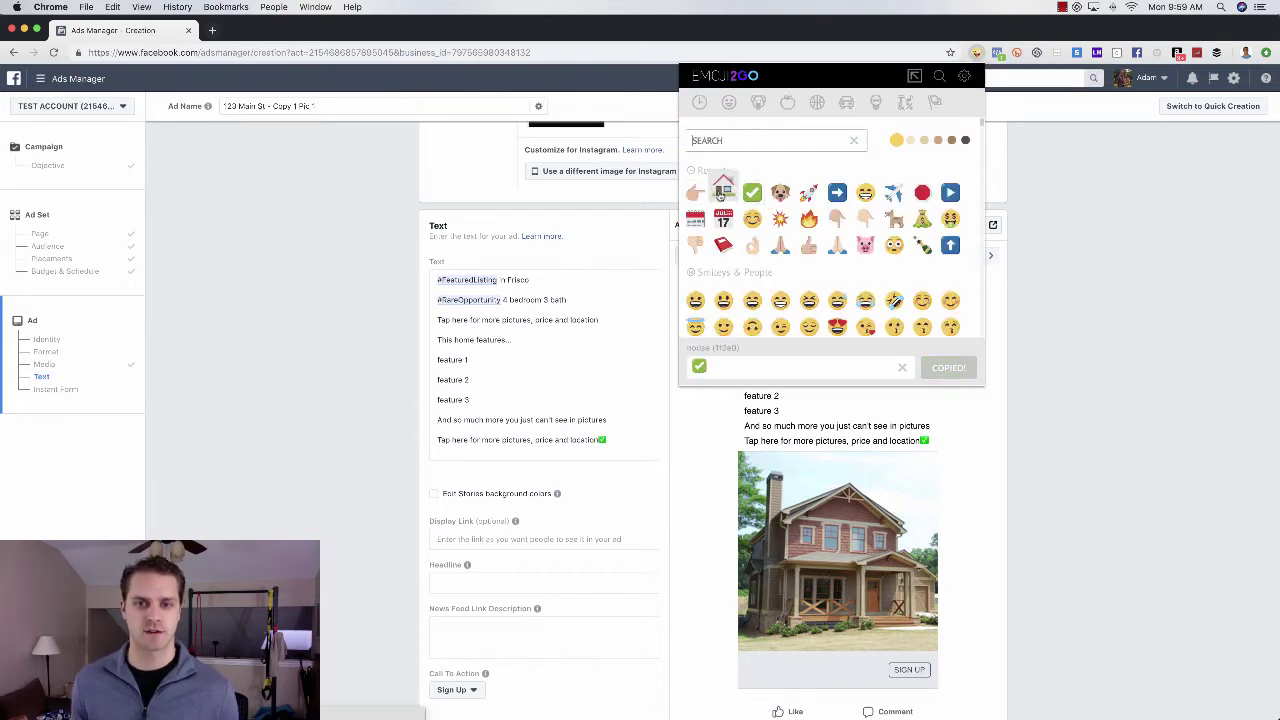
click(723, 194)
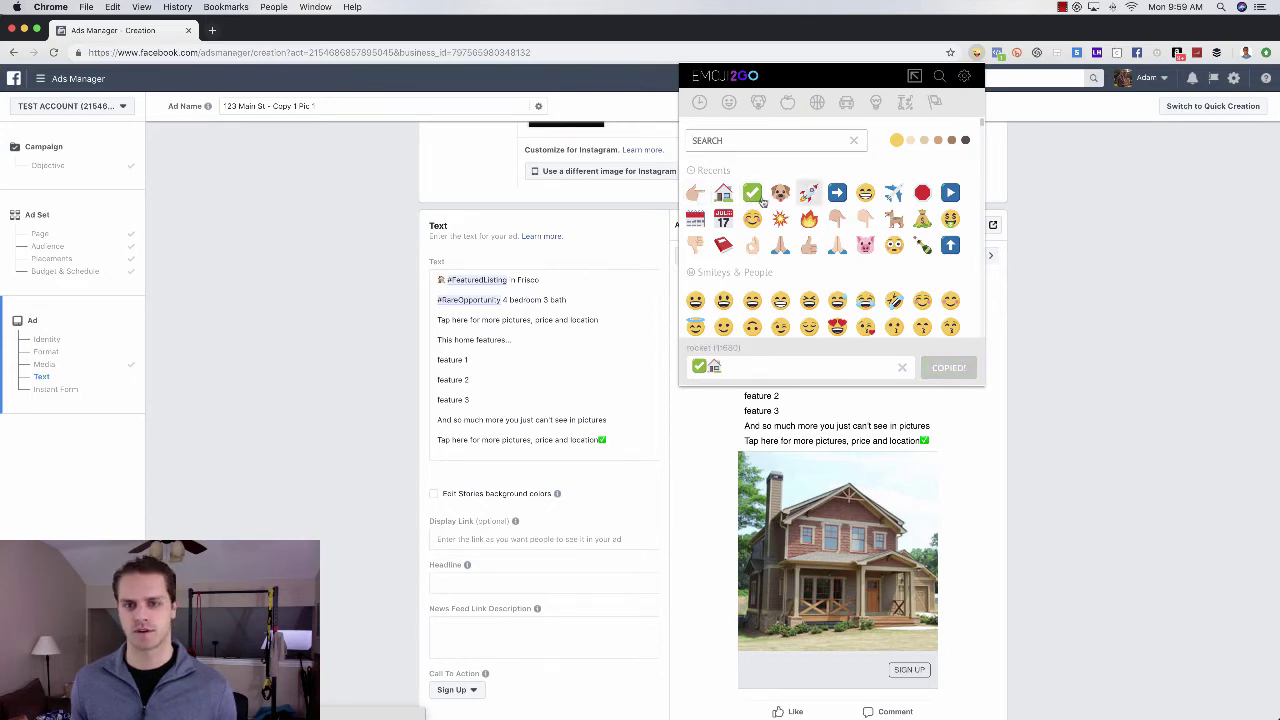
click(695, 193)
click(495, 300)
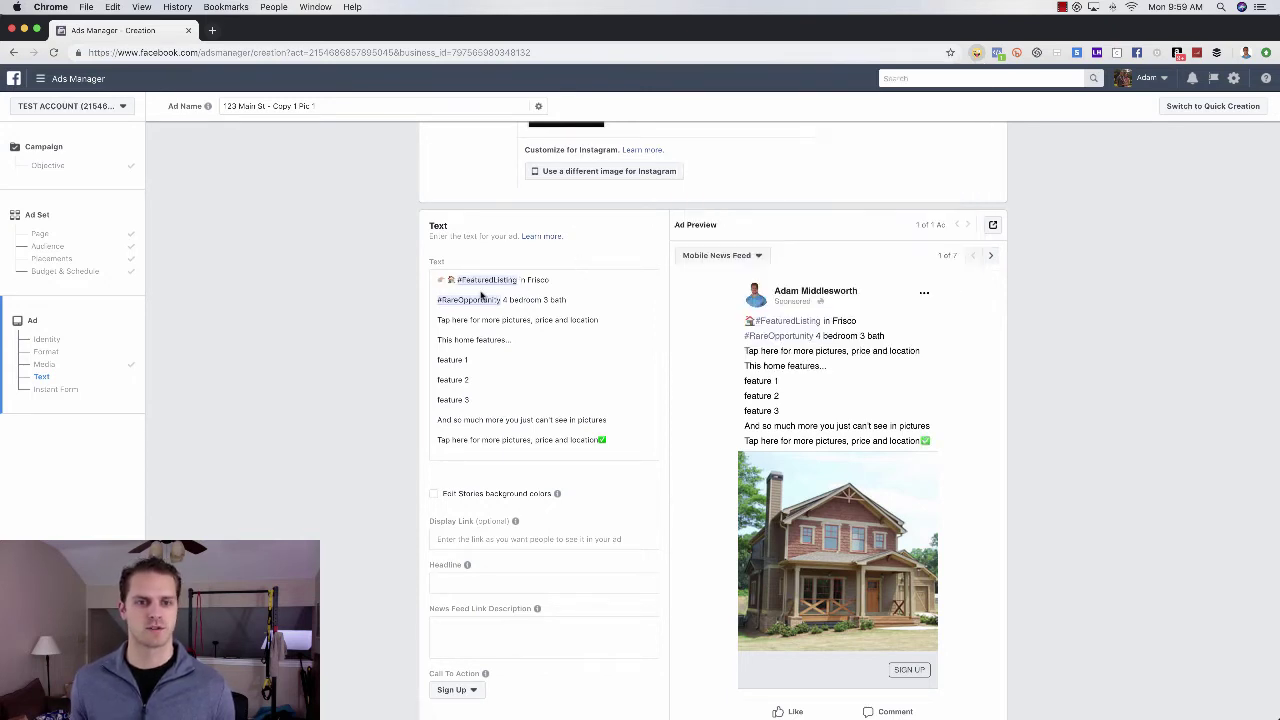
- Put pointing-hand emojis at the start of both Tap here lines
click(437, 319)
key(ctrl+v)
click(437, 441)
key(ctrl+v)
key(BackSpace)
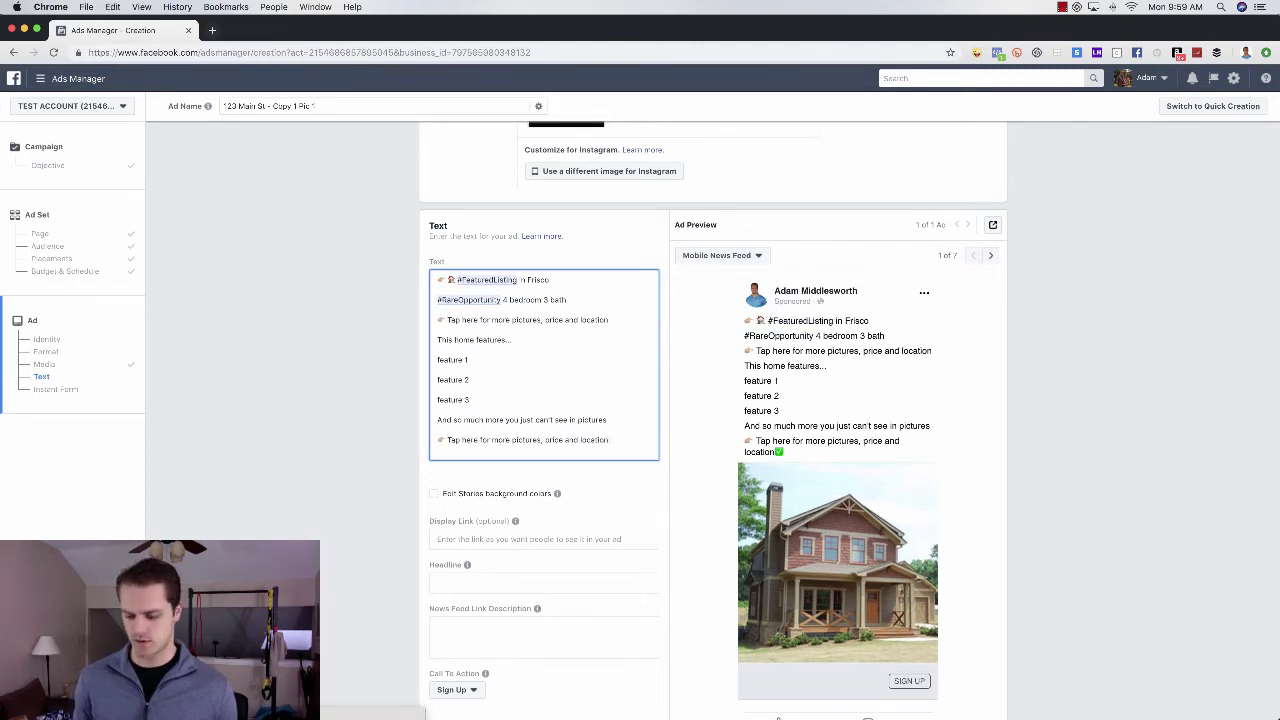
- Add check marks before feature 1, 2 and 3, and remove the stray pointing hand from line one
click(437, 359)
key(ctrl+v)
key(ctrl+v)
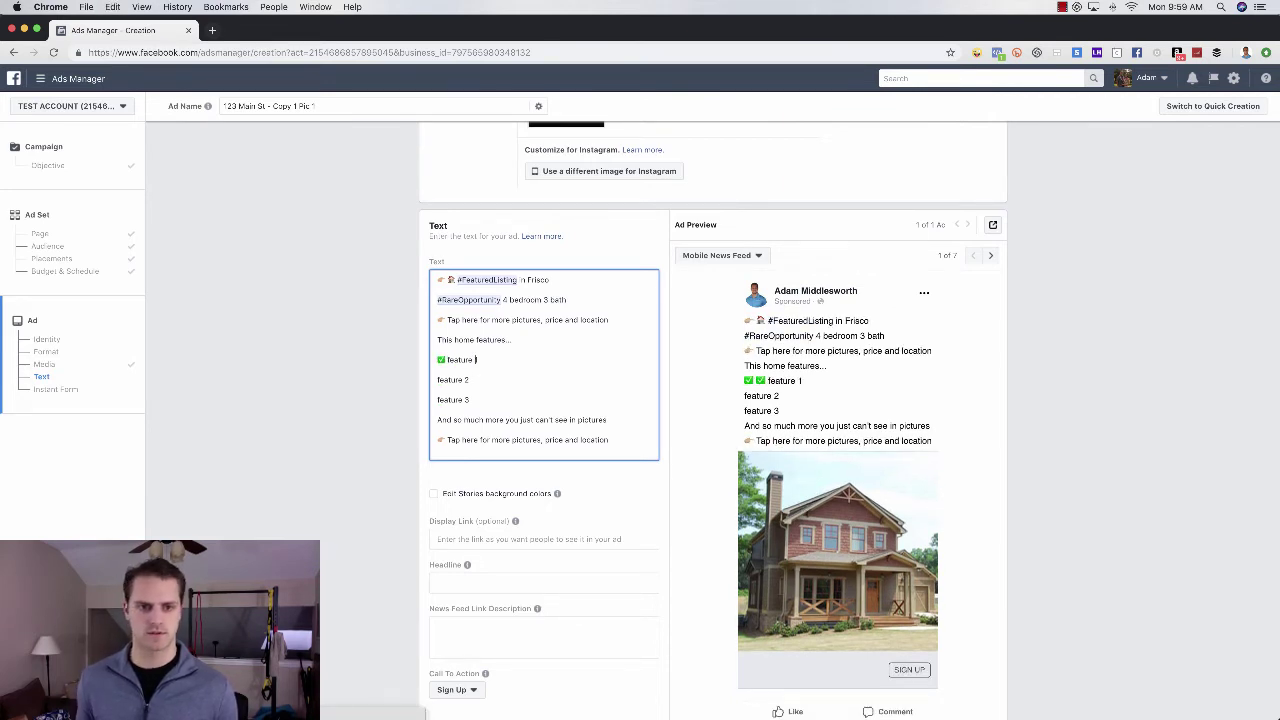
key(BackSpace)
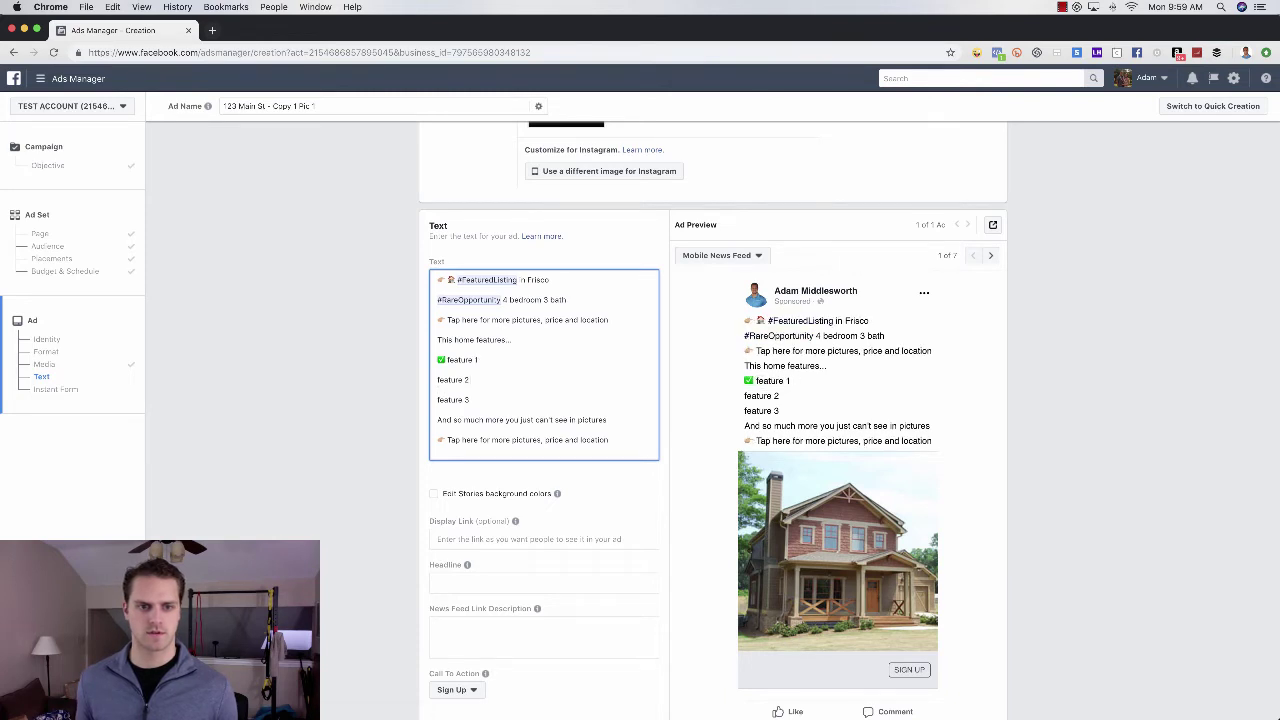
click(438, 380)
key(super+v)
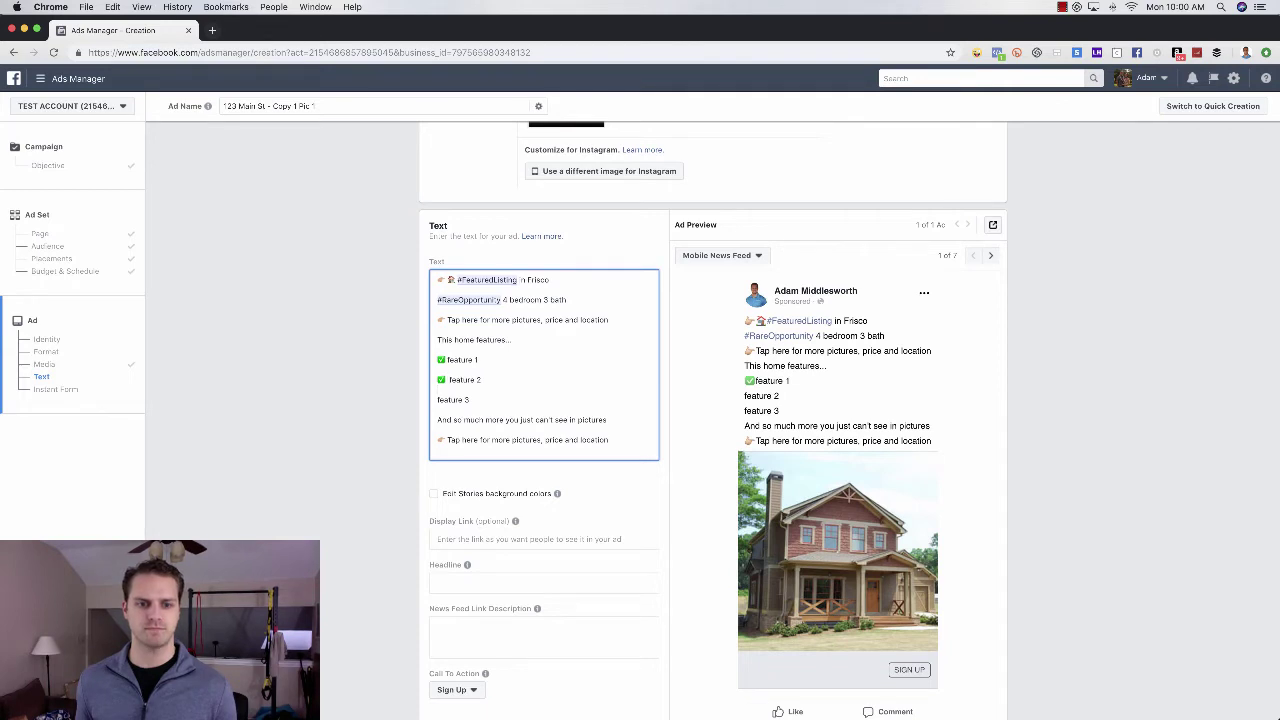
click(437, 399)
key(super+v)
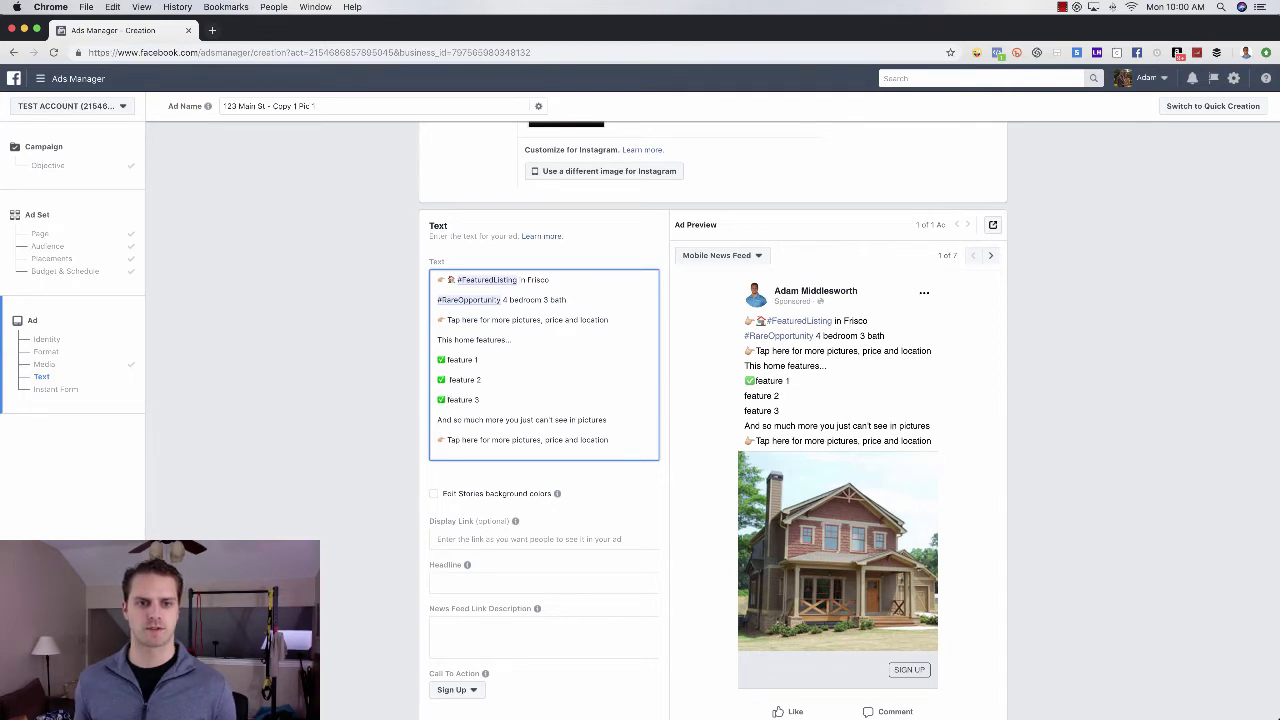
drag(437, 280, 447, 280)
key(BackSpace)
- Reword the third line to 'Tap 'Learn More' below for more pictures, price and location'
click(1075, 443)
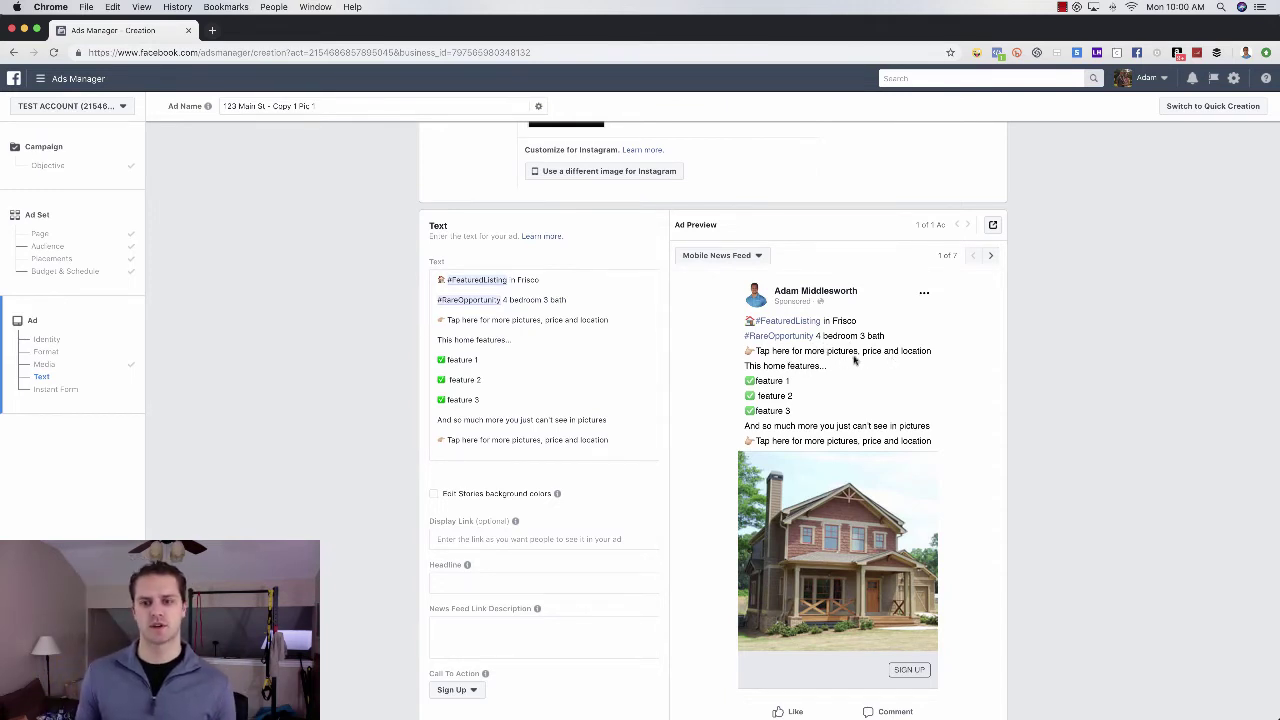
click(618, 316)
text(- LINK)
key(BackSpace)
key(BackSpace)
key(BackSpace)
key(BackSpace)
double_click(467, 317)
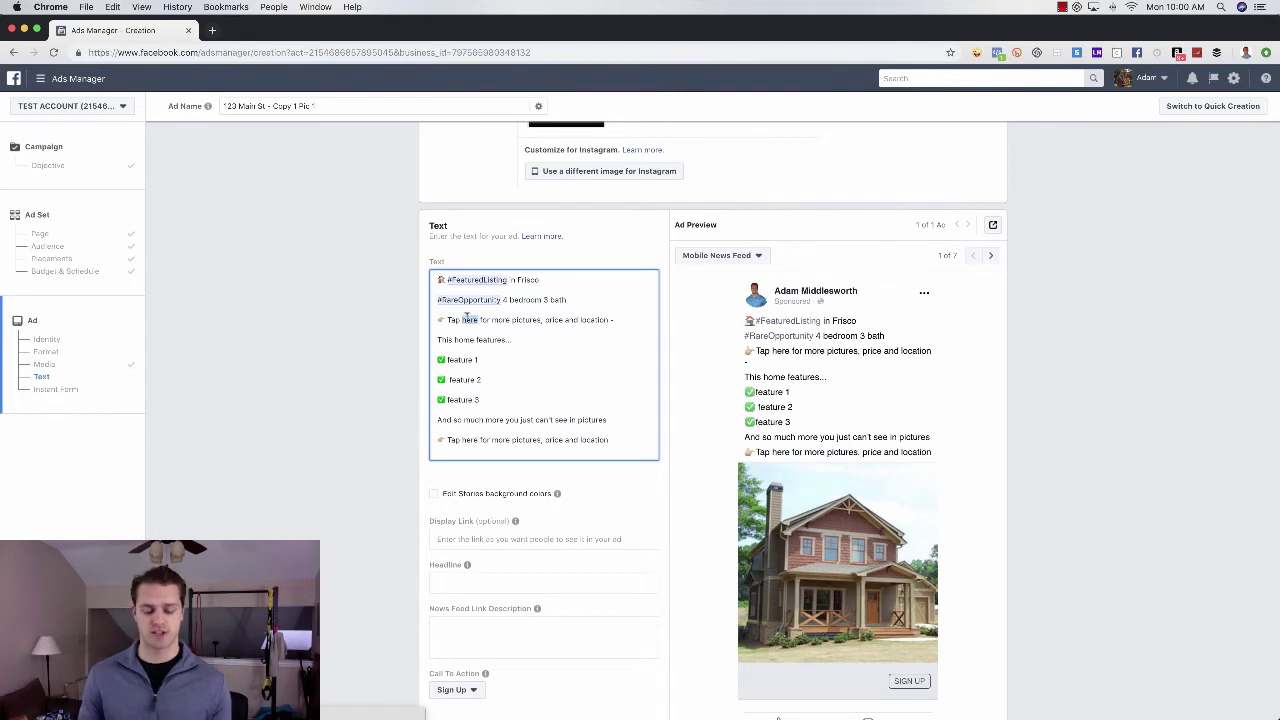
text(Learn More)
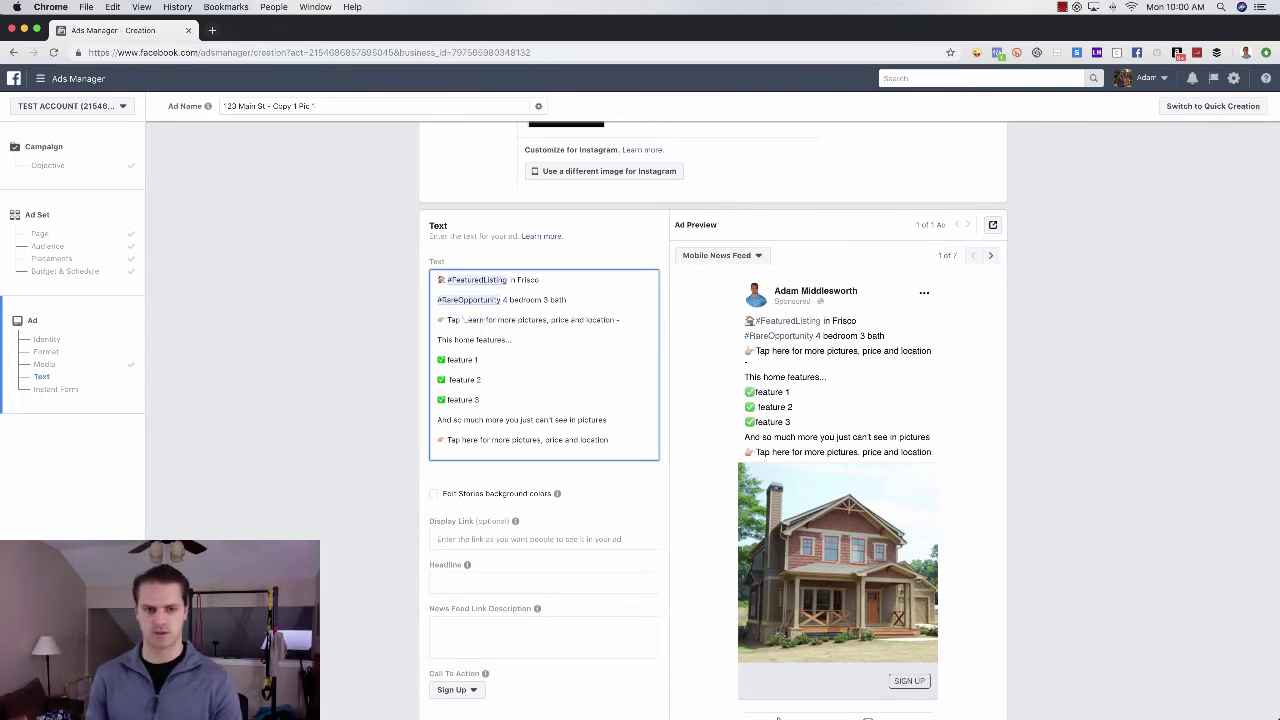
text(' below)
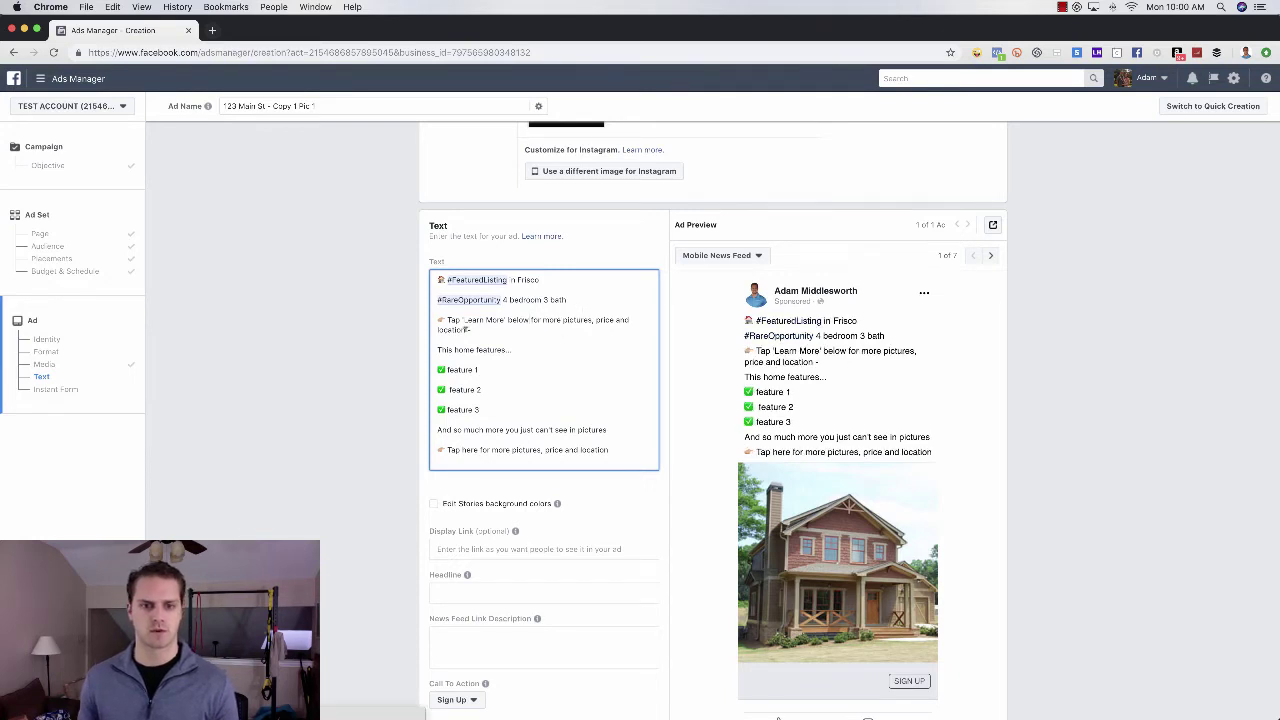
text(>)
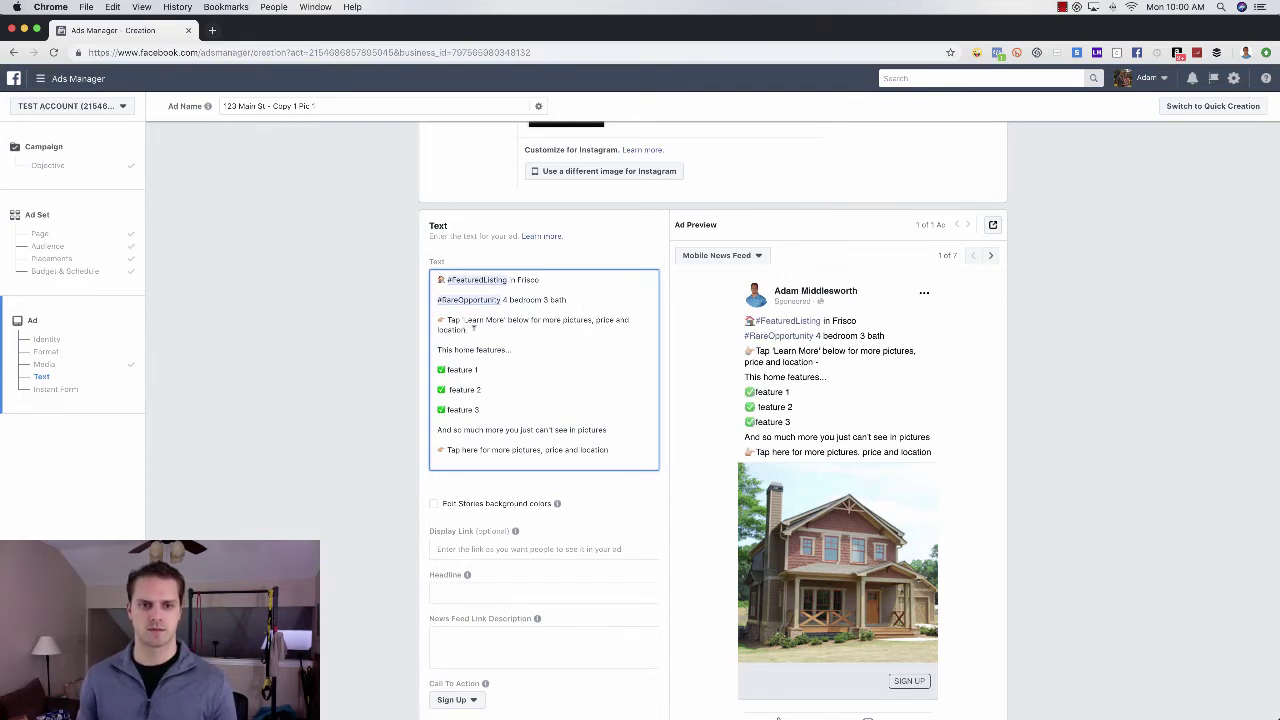
- Replace the final Tap here line with the reworded 'Learn More' line and remove the blank line
triple_click(474, 329)
key(ctrl+c)
triple_click(591, 449)
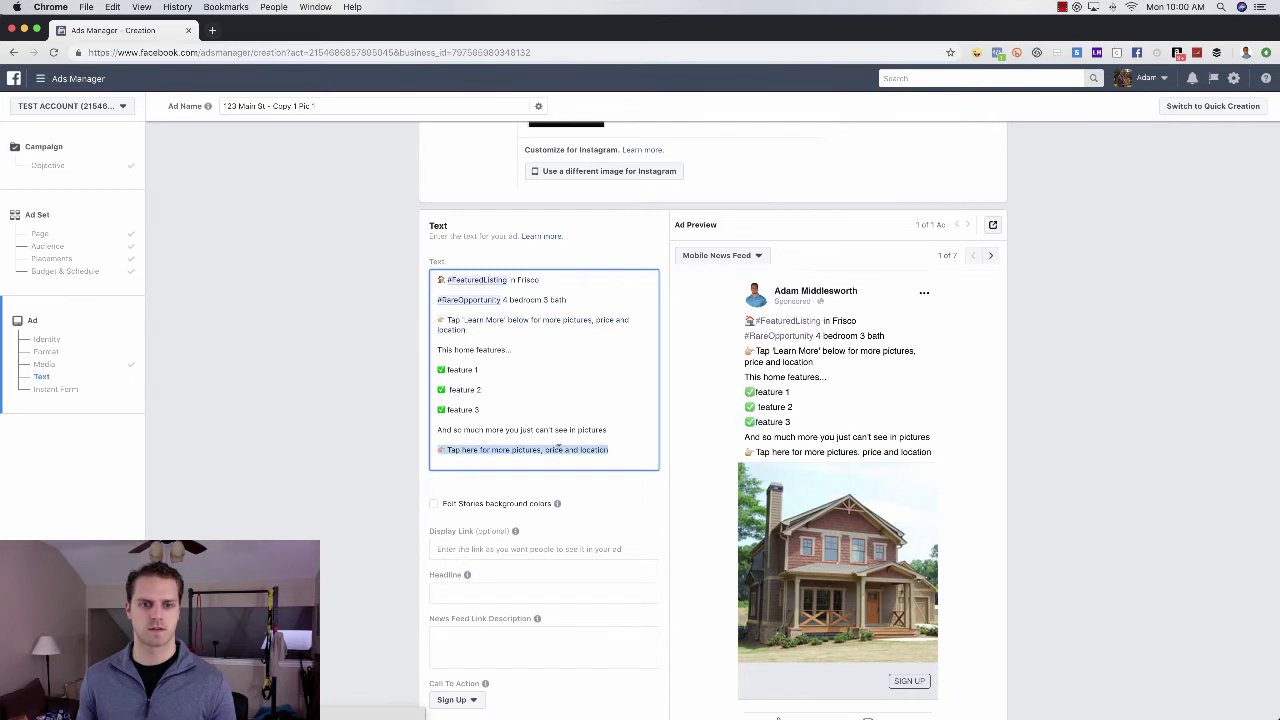
key(ctrl+v)
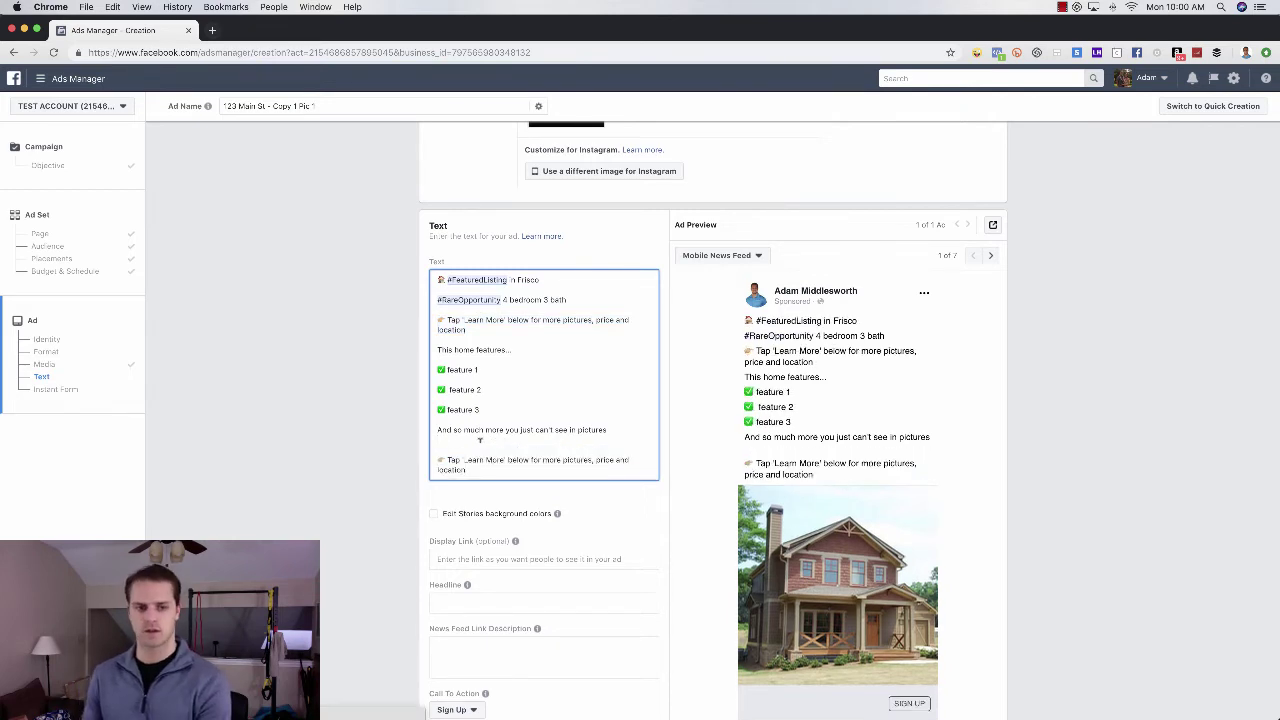
key(BackSpace)
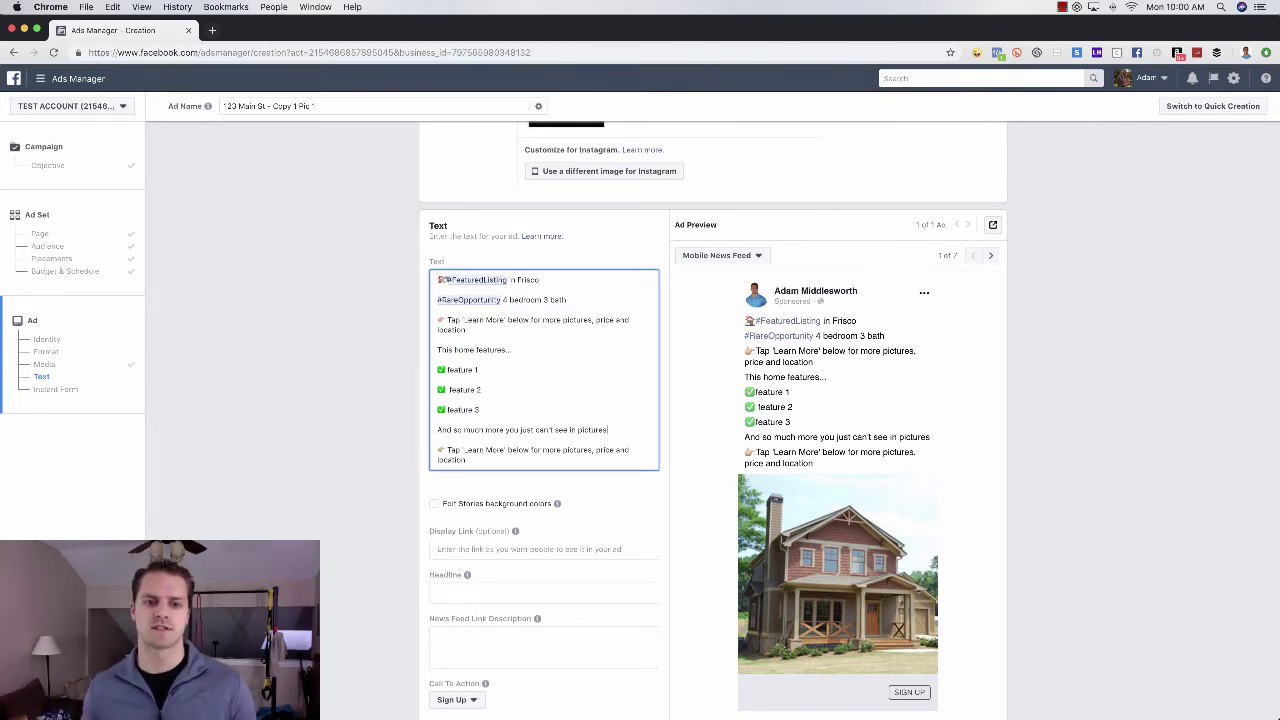
drag(444, 280, 520, 282)
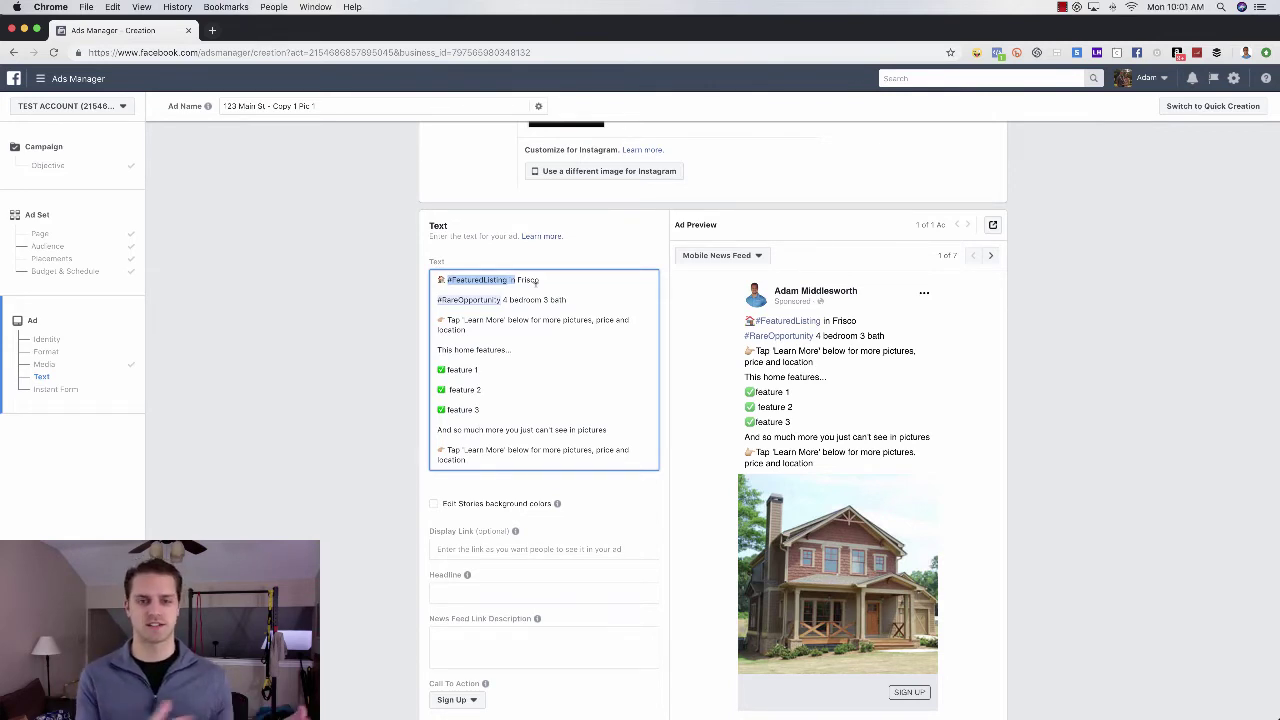
click(540, 280)
text(by Keller)
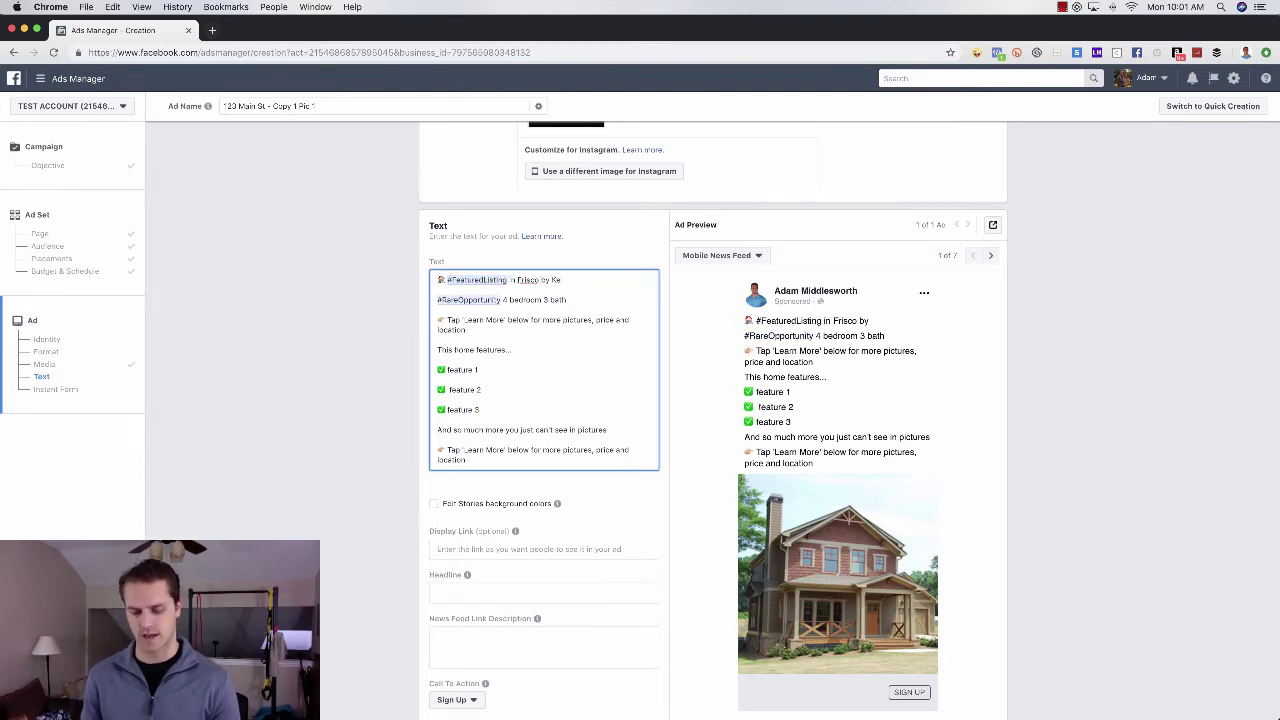
key(BackSpace)
key(BackSpace)
key(BackSpace)
key(BackSpace)
key(BackSpace)
key(BackSpace)
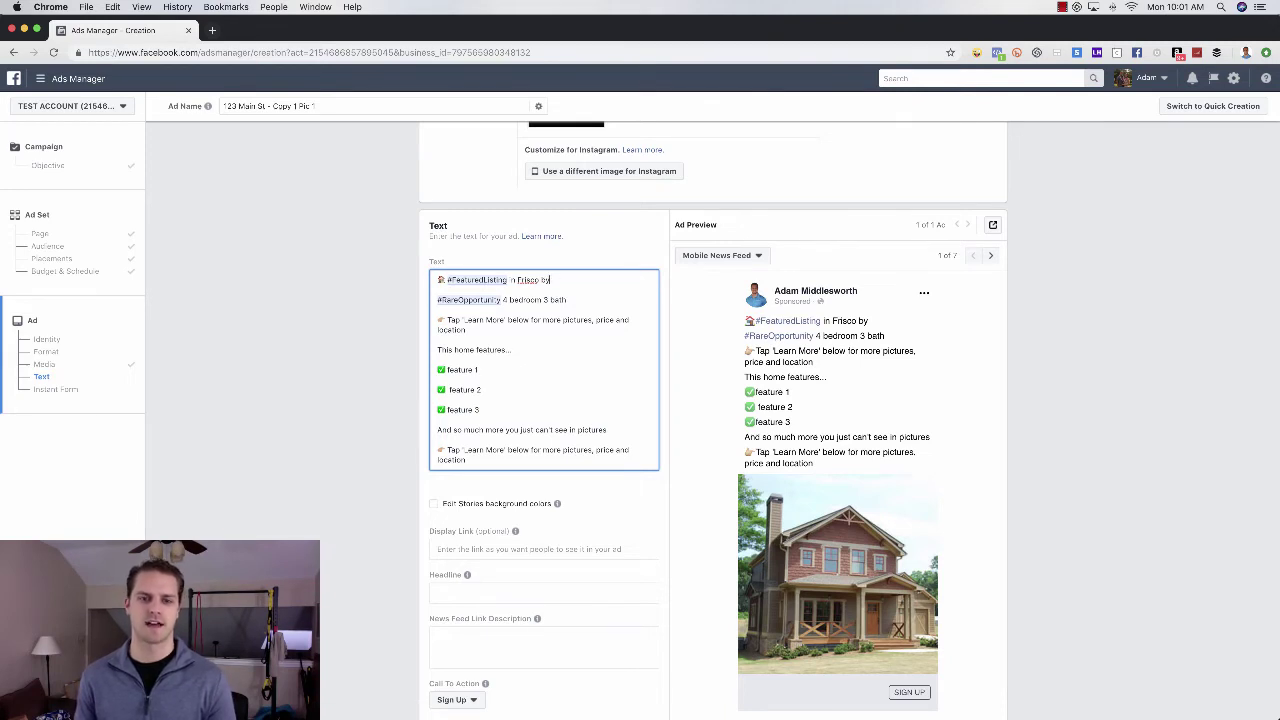
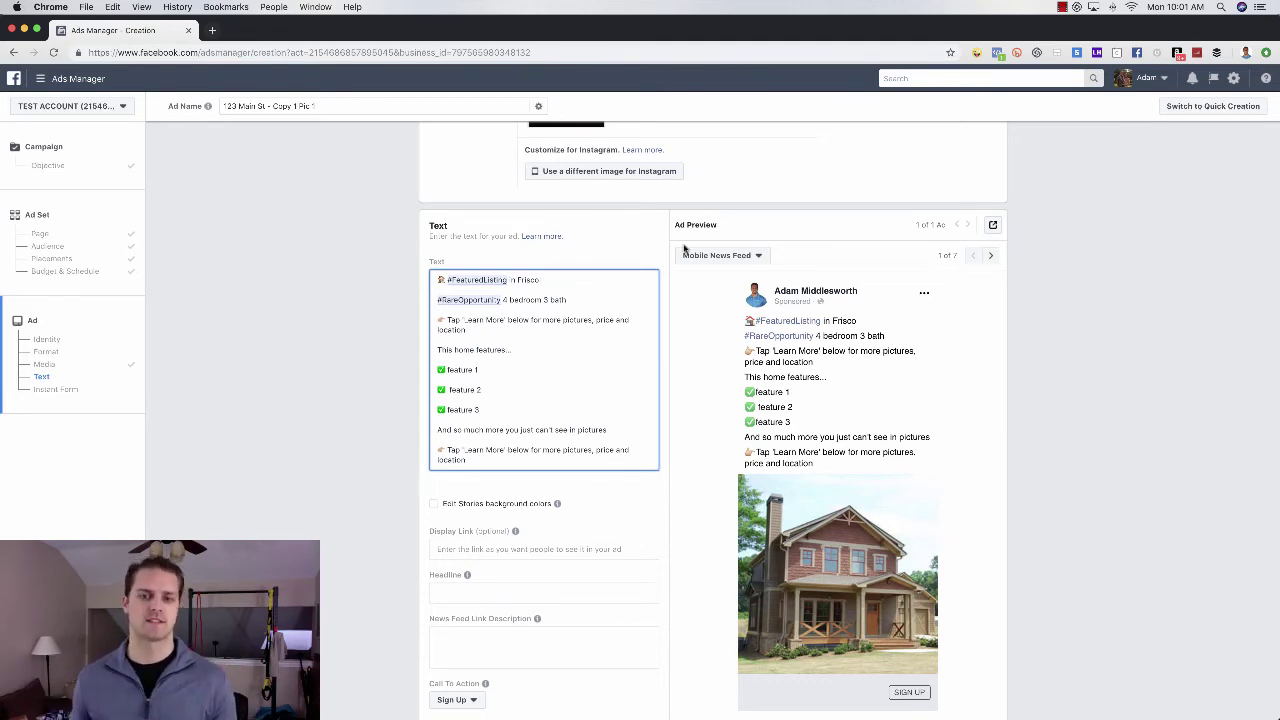
- Enter the headline 'Beautiful Home in Frisco - Check it out while you can!' and leave the link description empty
scroll(694, 474, down, 5)
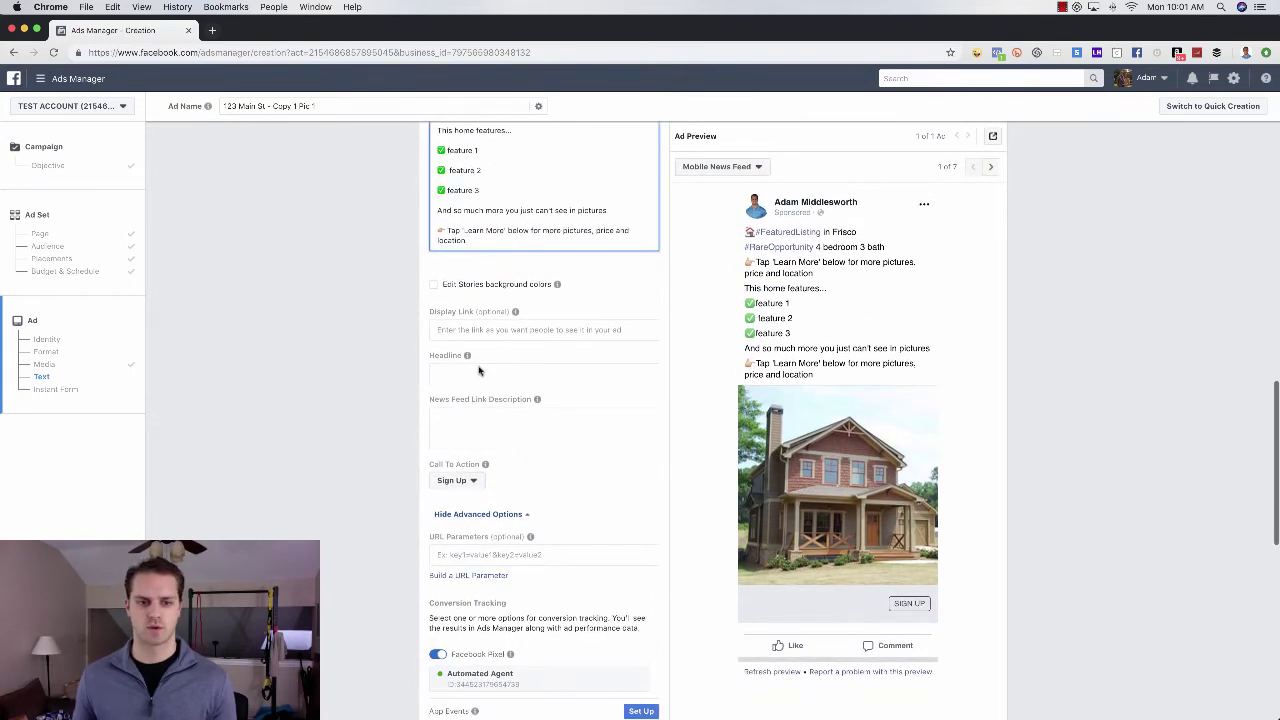
click(480, 370)
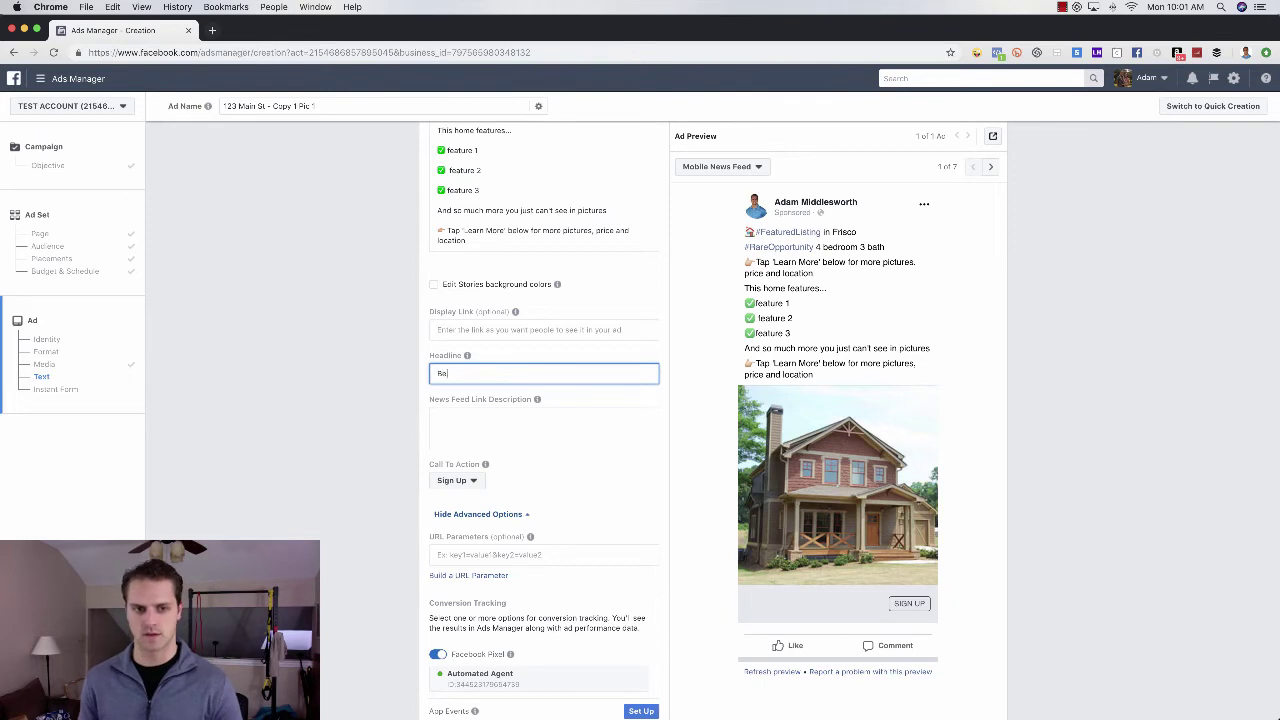
text(autiful Home in Frisco)
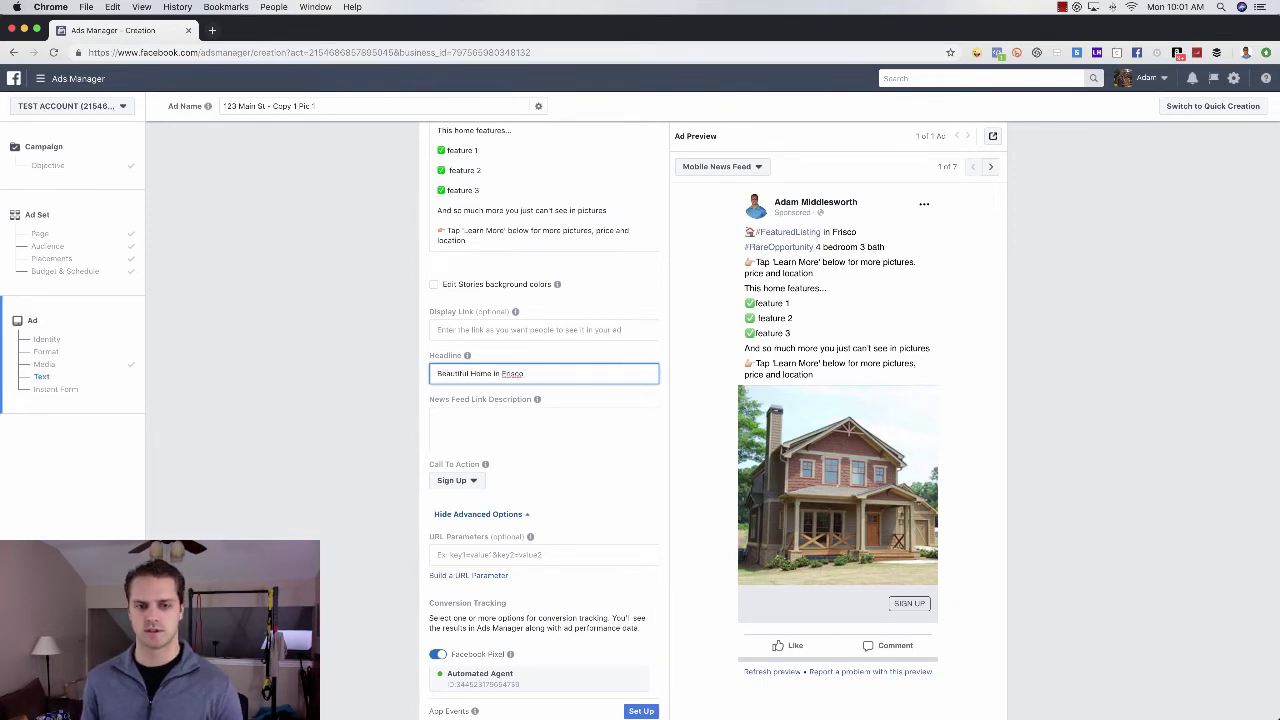
text( - Check it out while you can!)
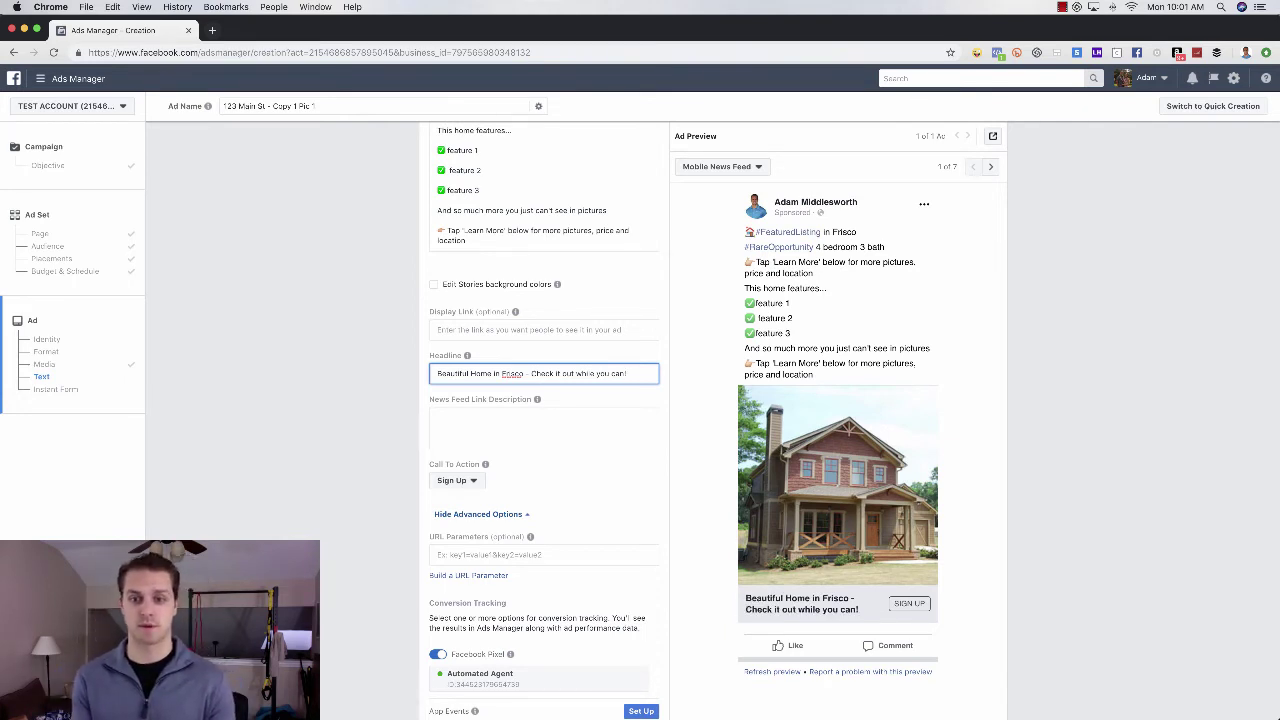
click(571, 416)
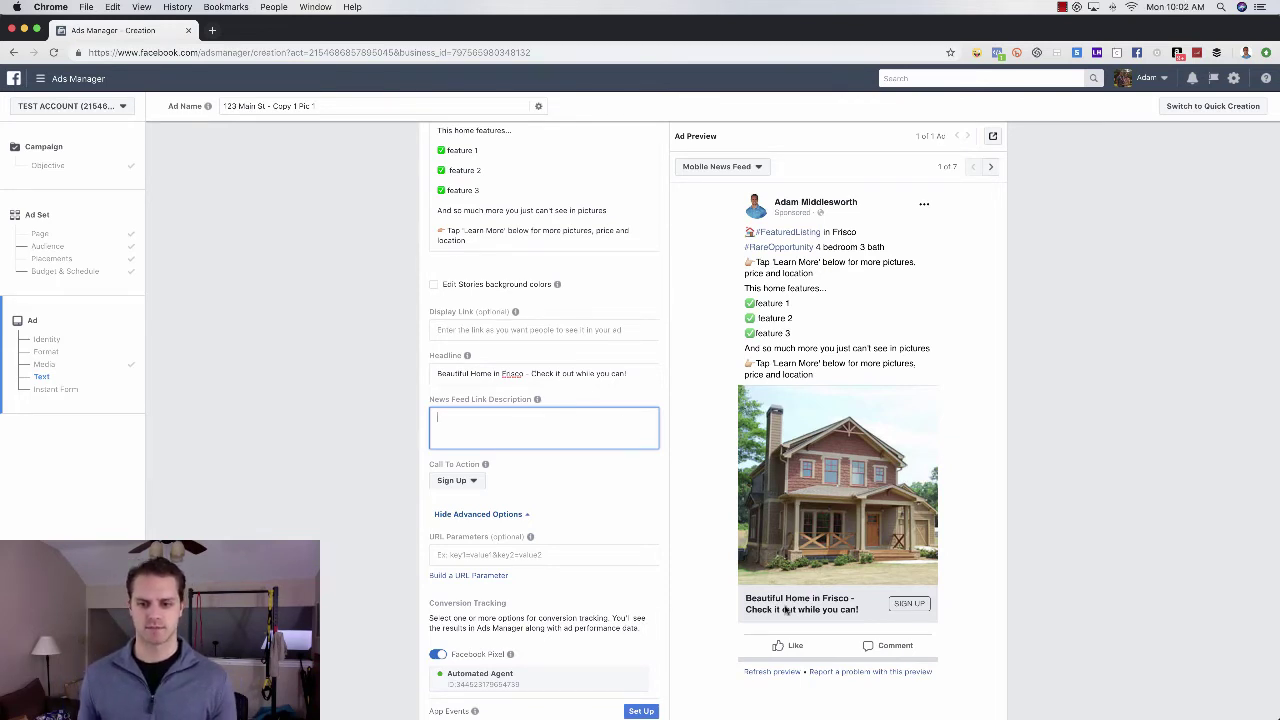
click(530, 496)
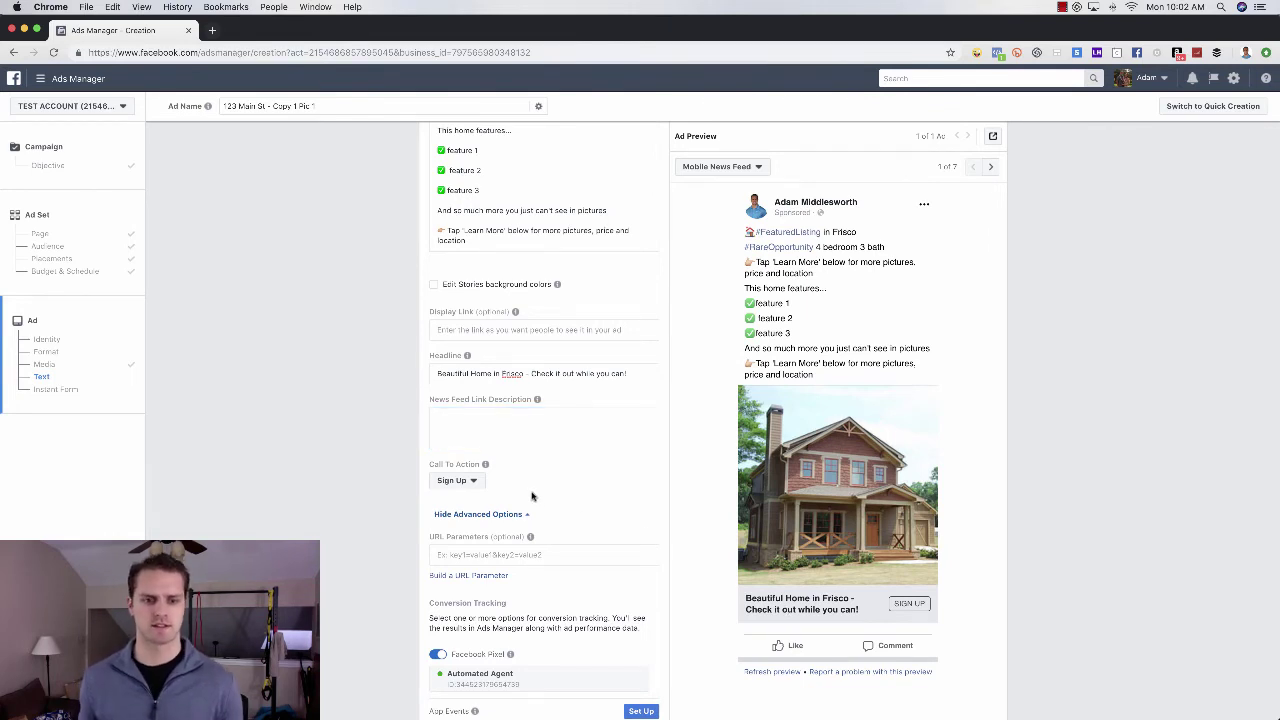
- Pick Learn More in the Call To Action dropdown in place of Sign Up
click(476, 482)
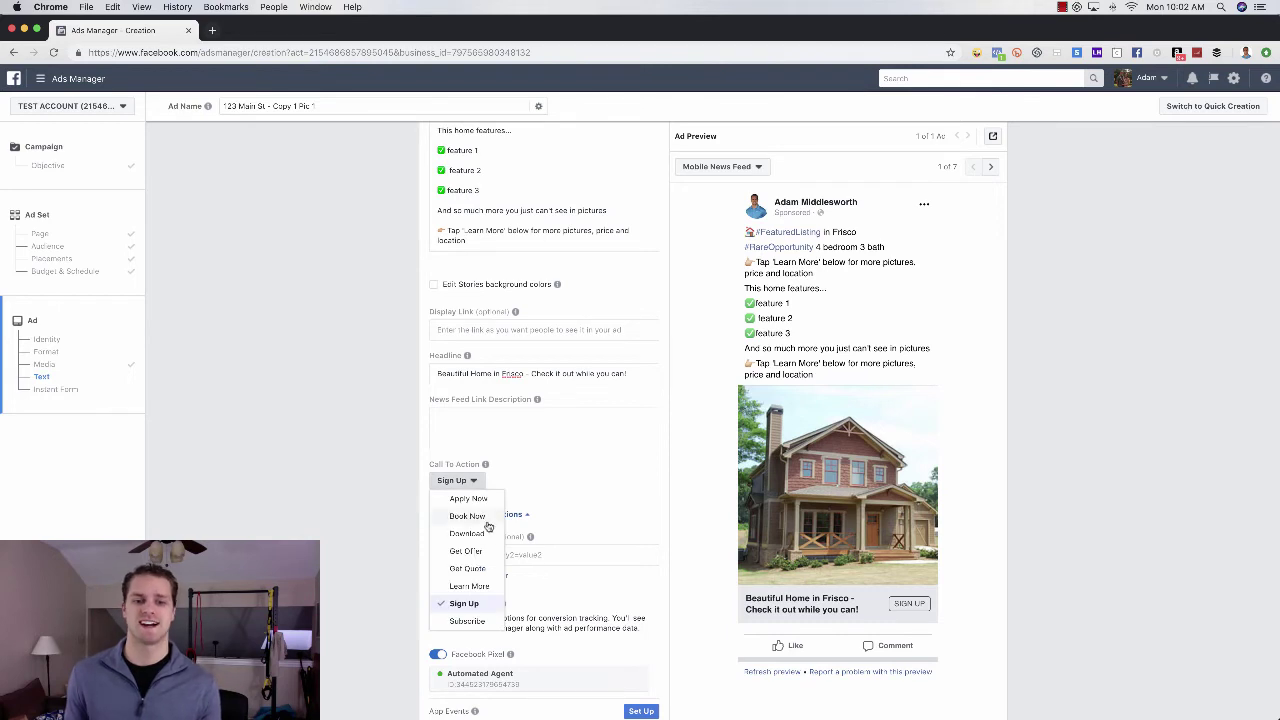
click(480, 586)
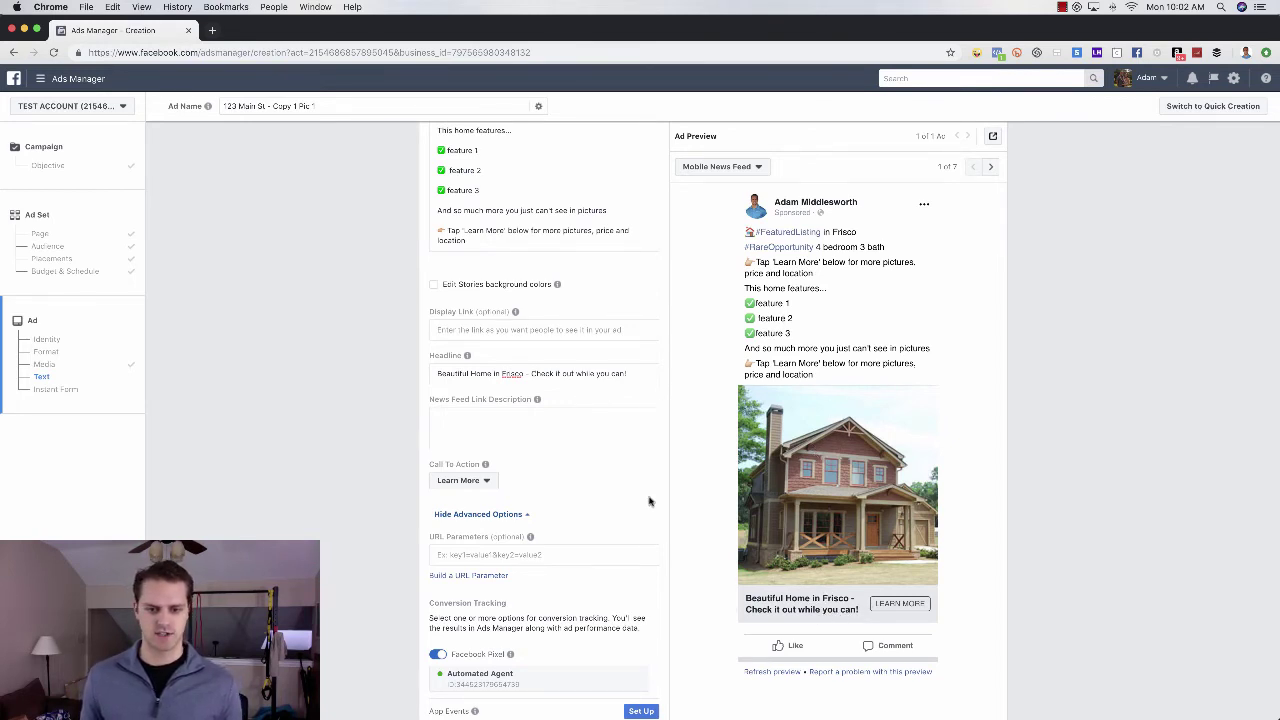
- Duplicate the First Time Home Buyers instant form and rename the copy '123 Main St'
scroll(651, 502, down, 5)
scroll(651, 502, down, 3)
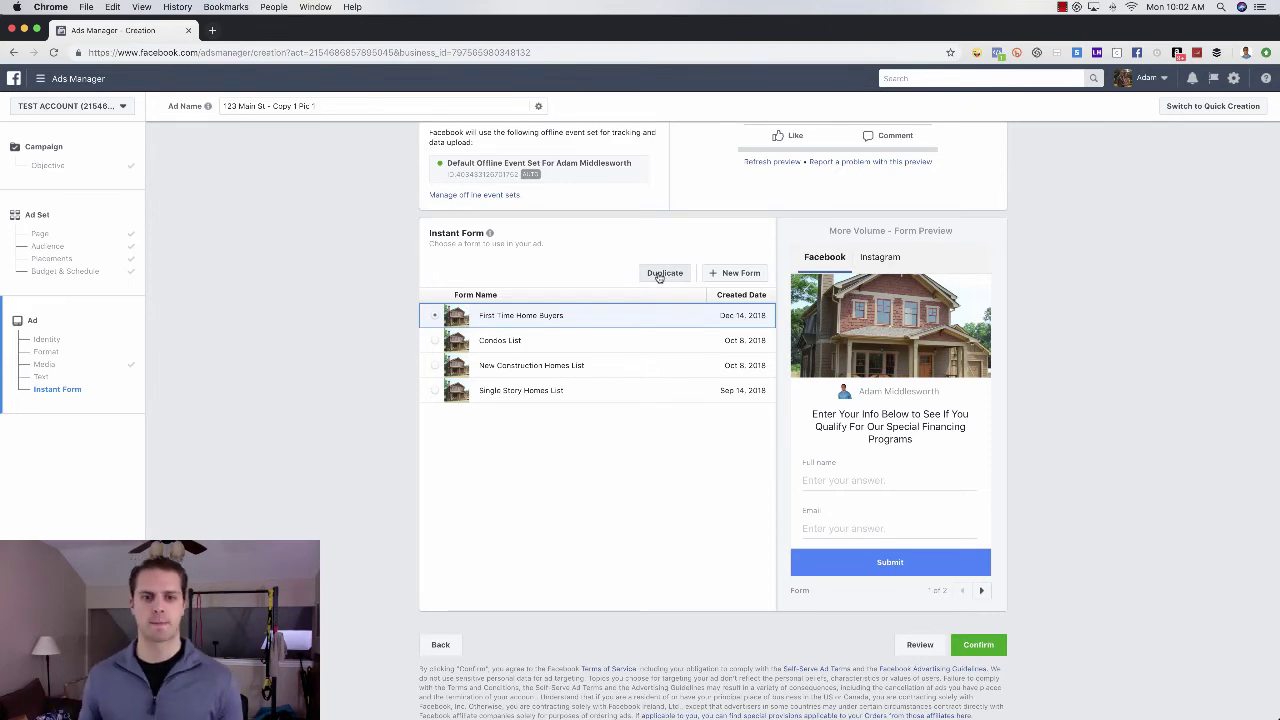
click(661, 275)
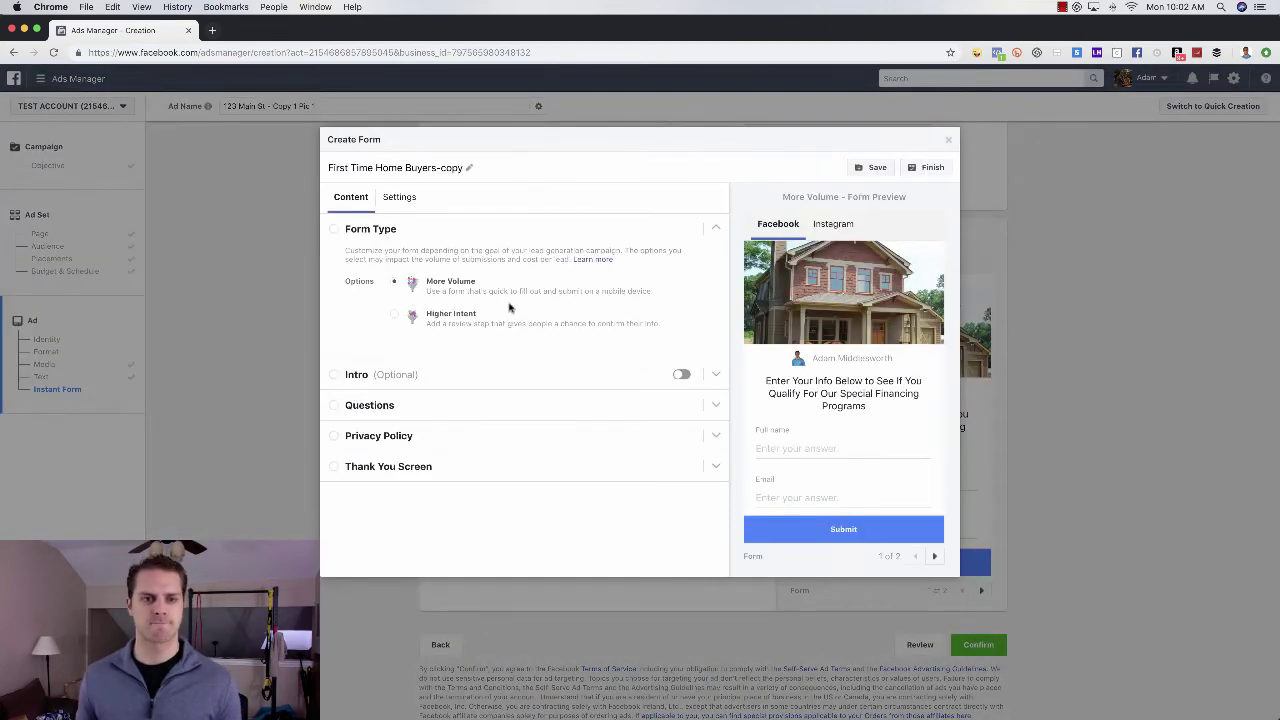
click(469, 167)
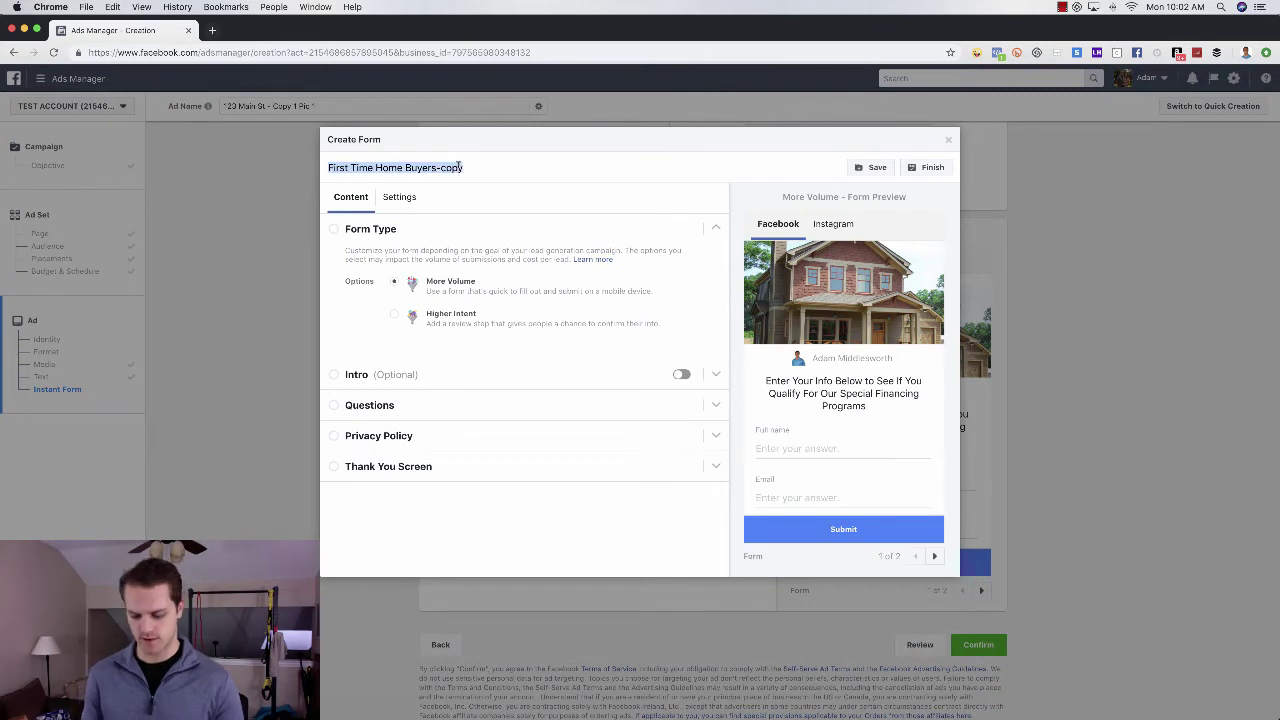
text(123 Main St)
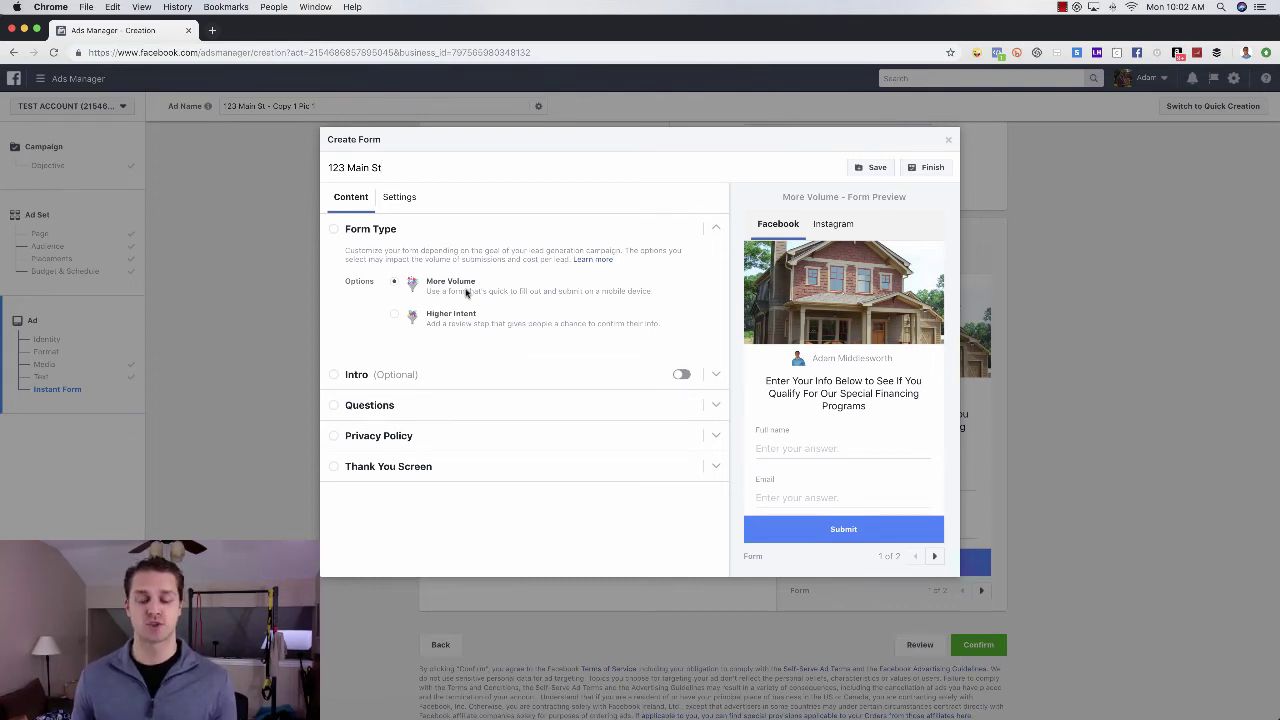
click(395, 317)
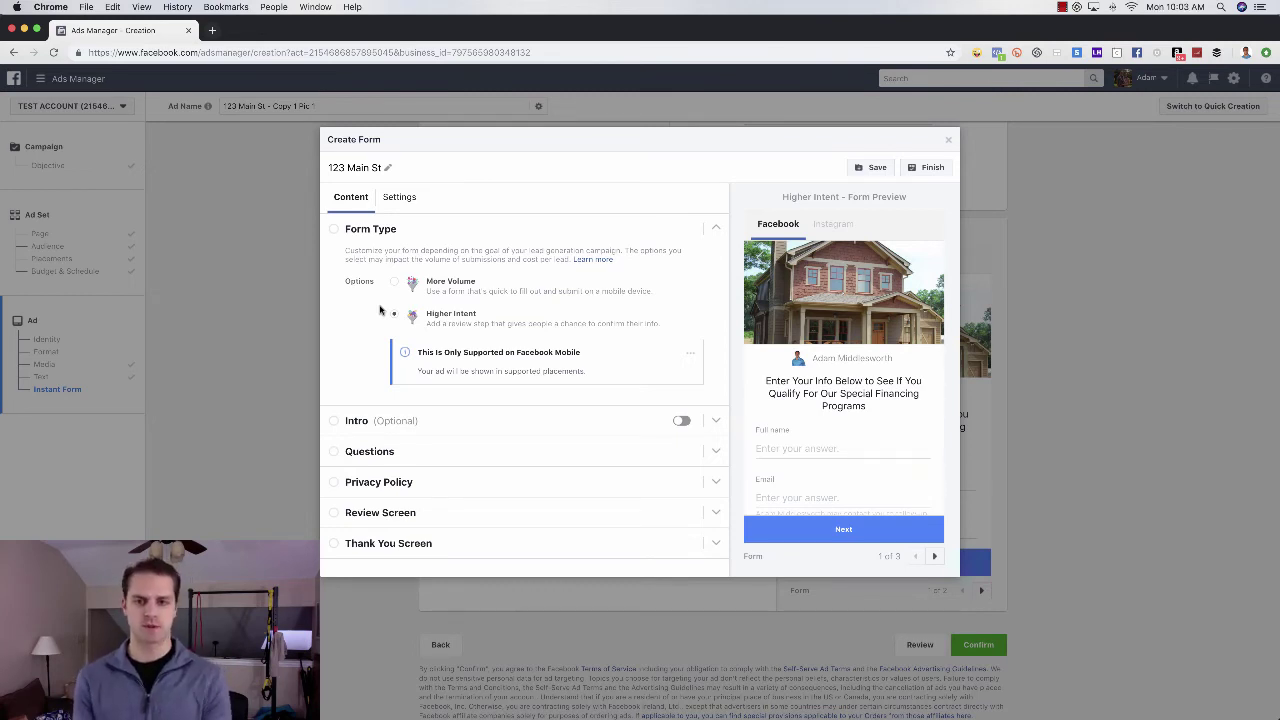
mouse_move(832, 225)
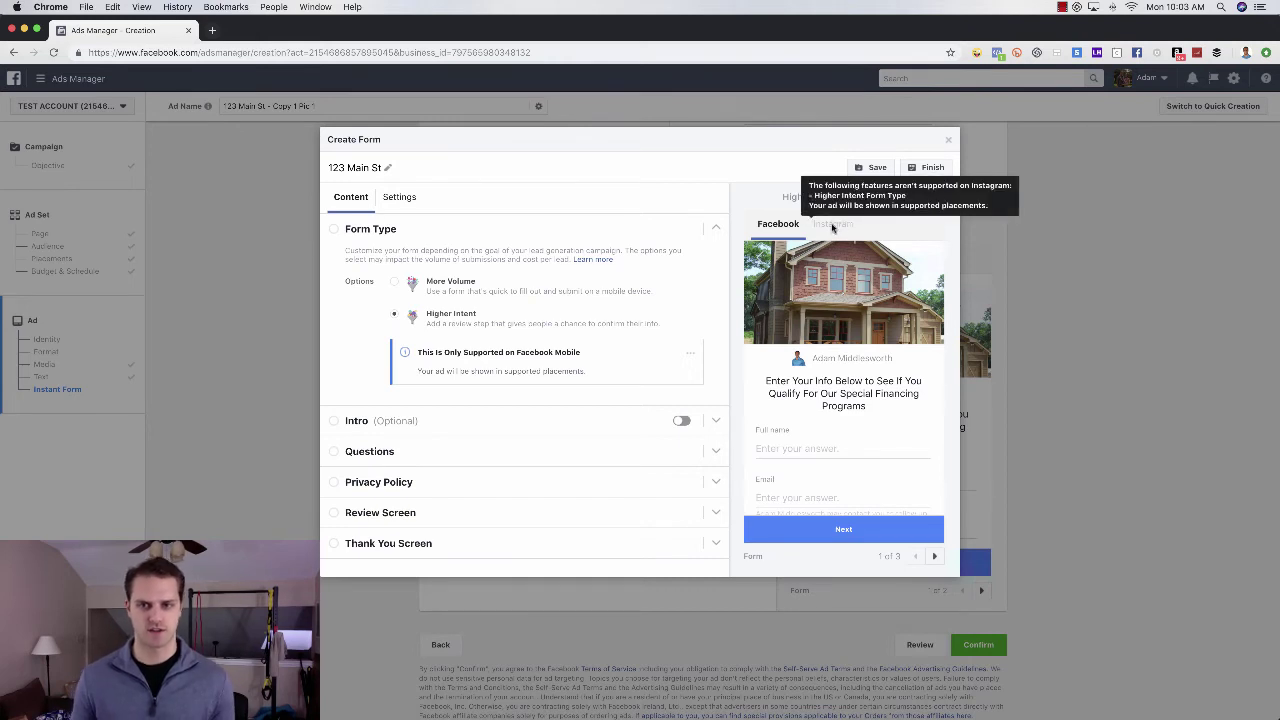
click(394, 284)
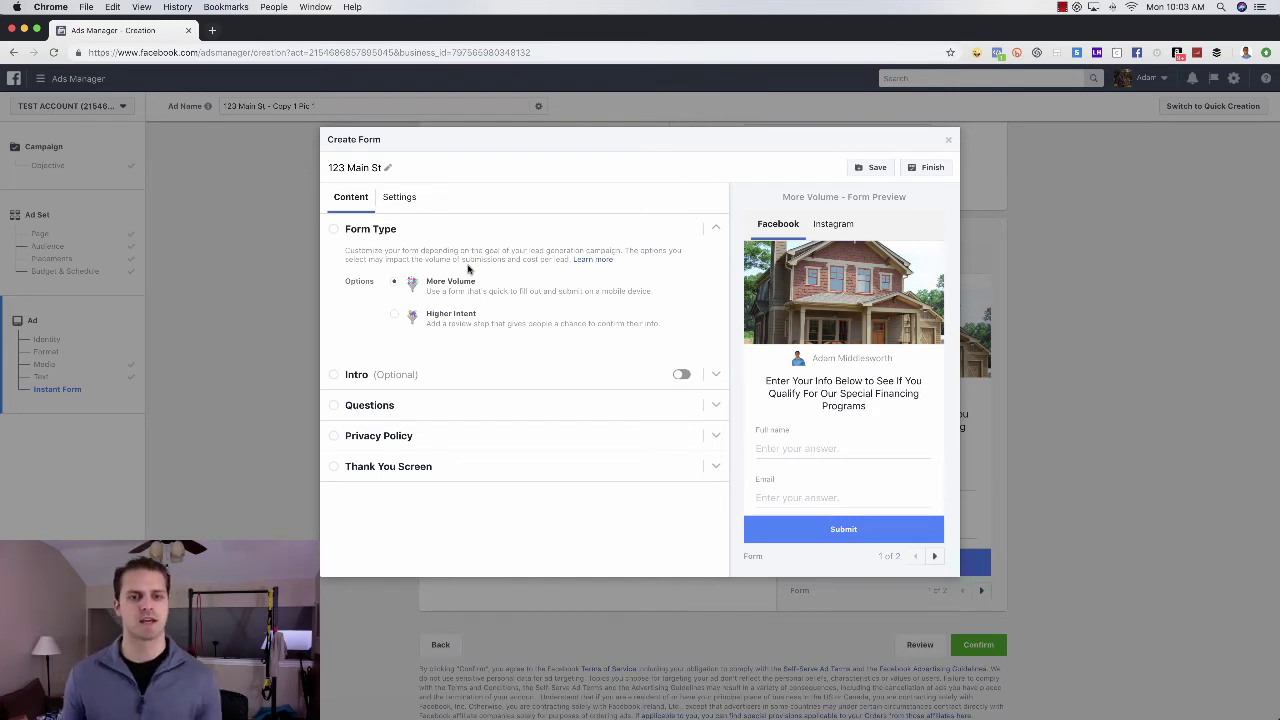
- Set the form headline to 'Get Instant Access to more pictures, price and location of this home by entering your info below!'
click(471, 408)
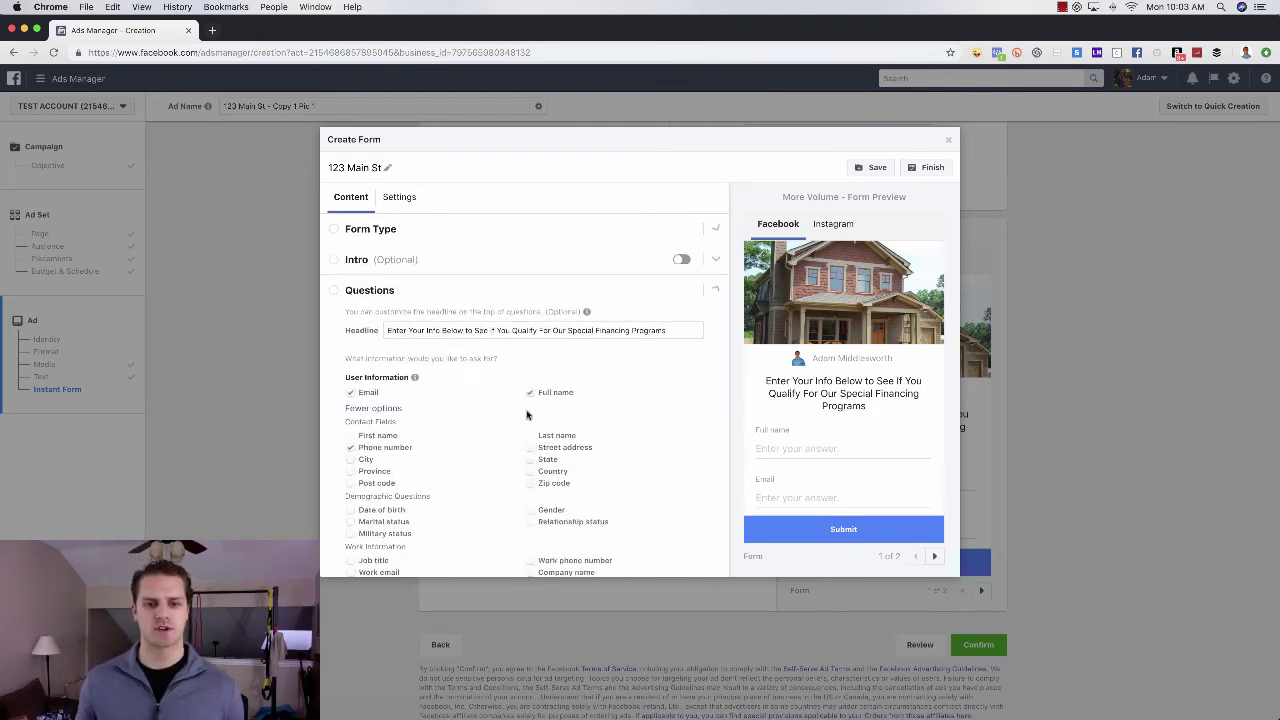
triple_click(484, 327)
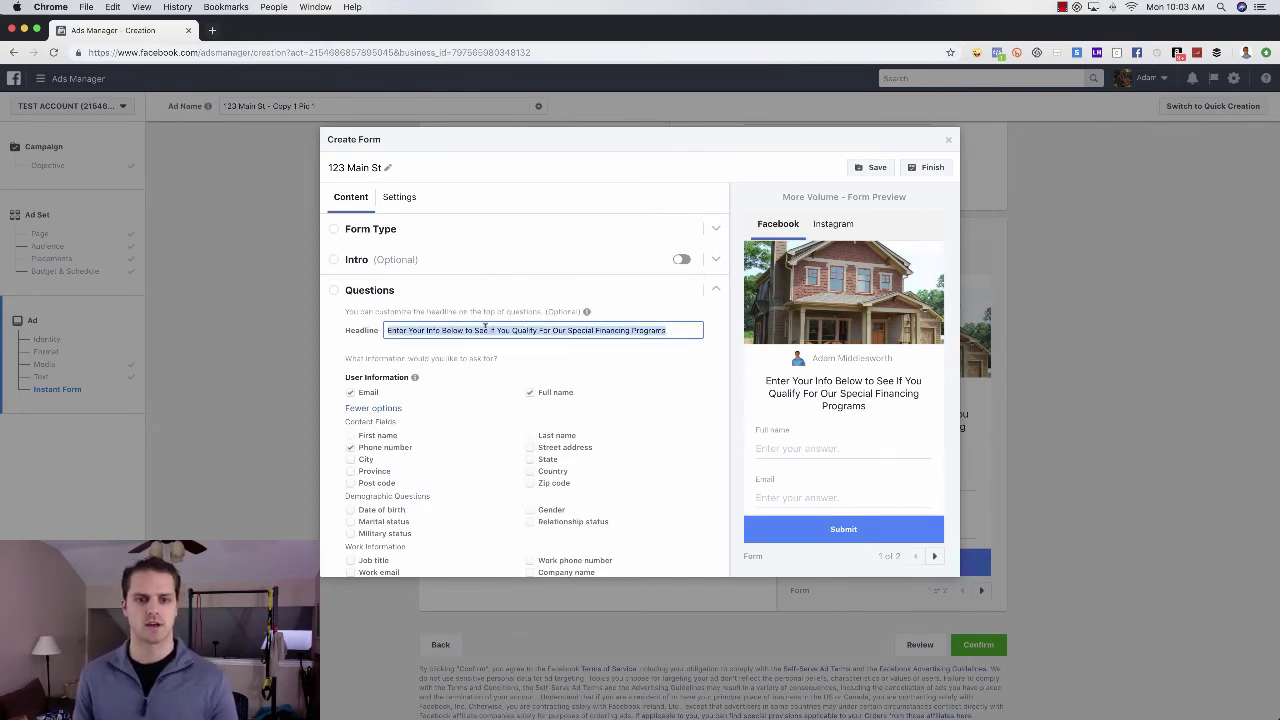
text(Get Instant)
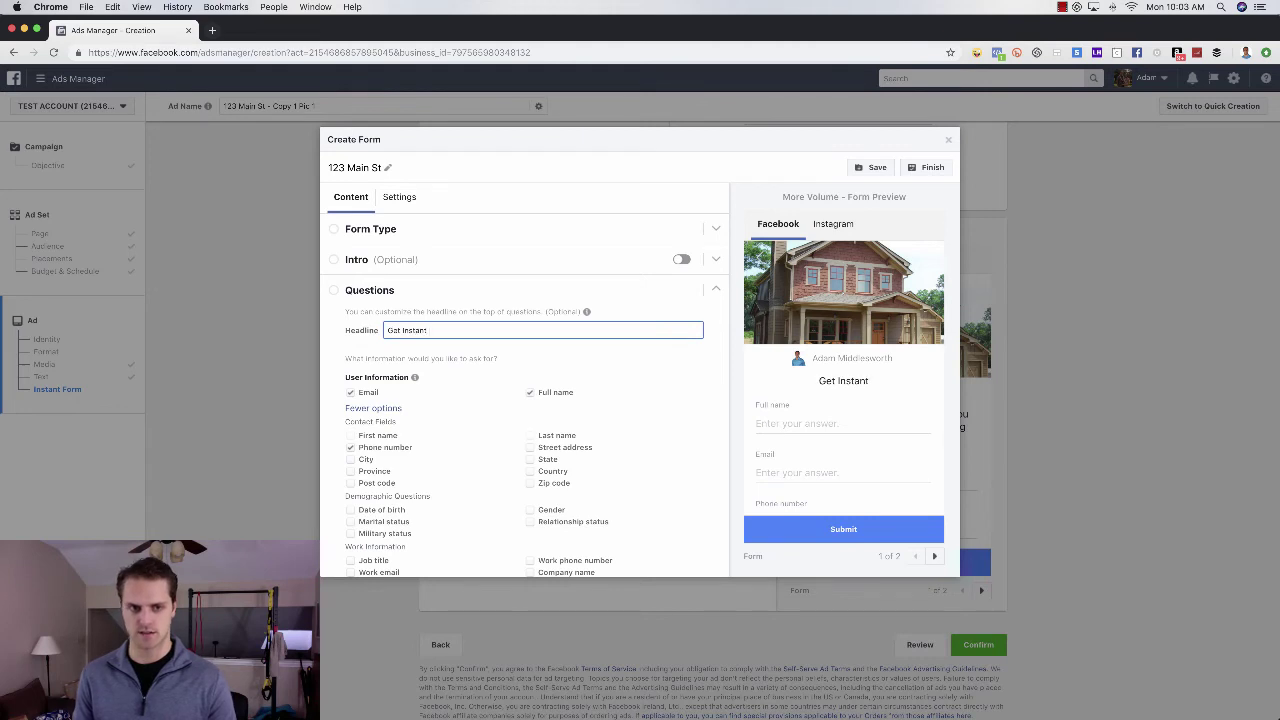
text( G)
key(BackSpace)
text(Access to t)
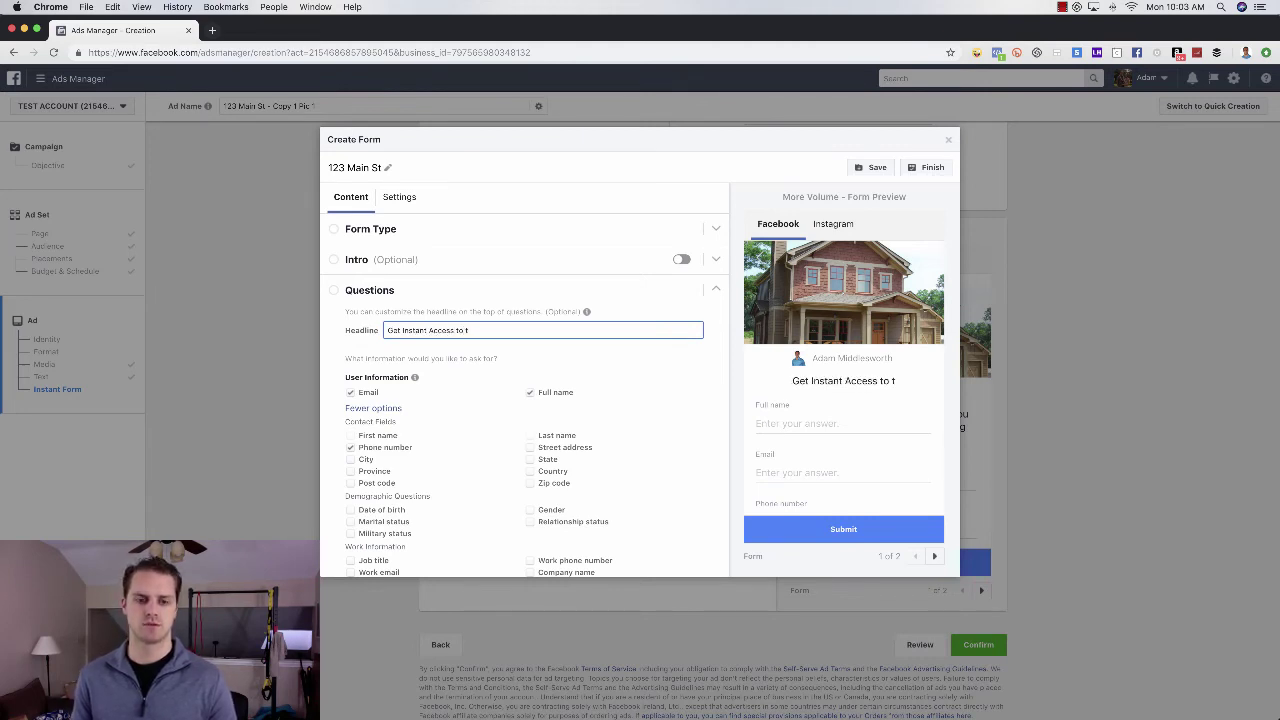
key(BackSpace)
text(more)
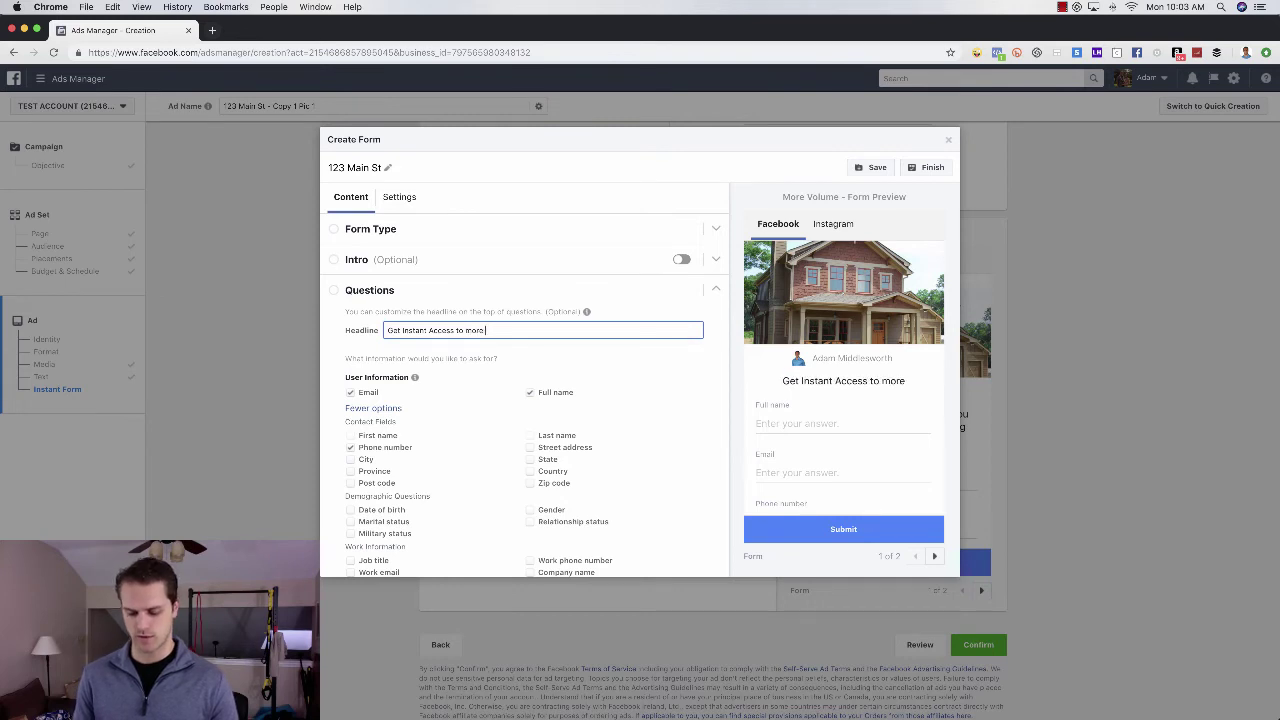
text( pictures, pri)
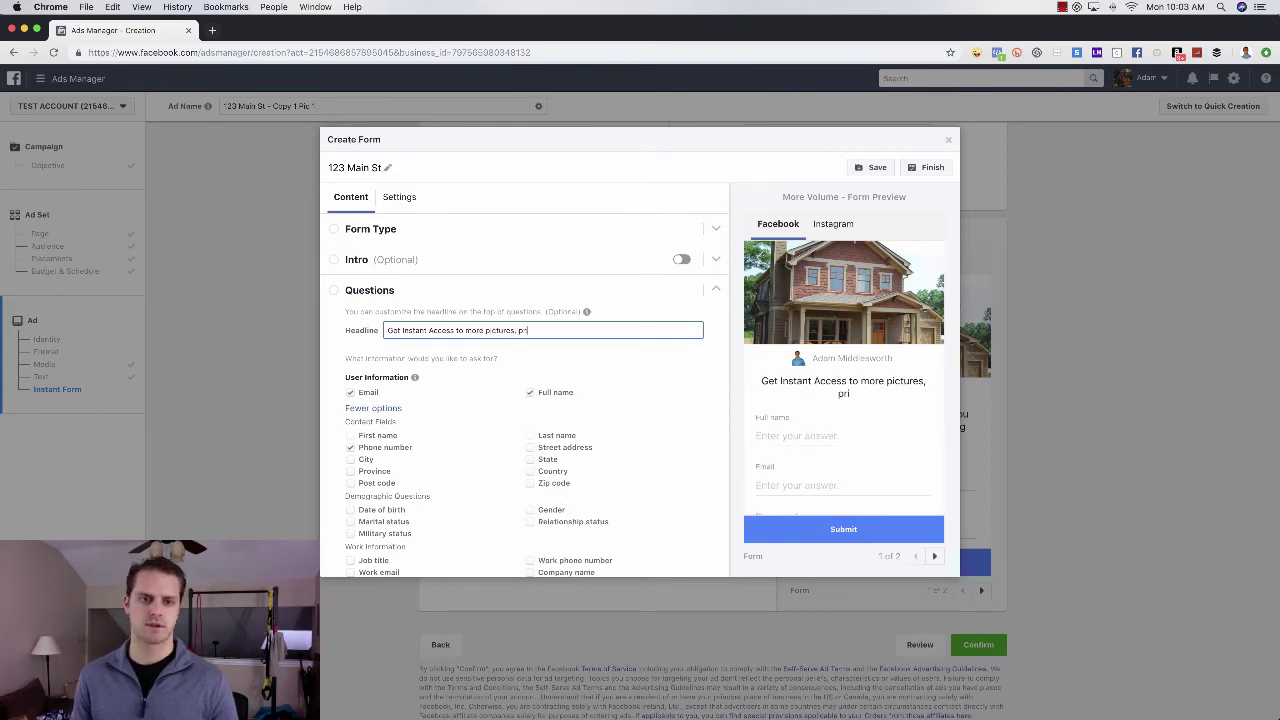
text(ce and location of this)
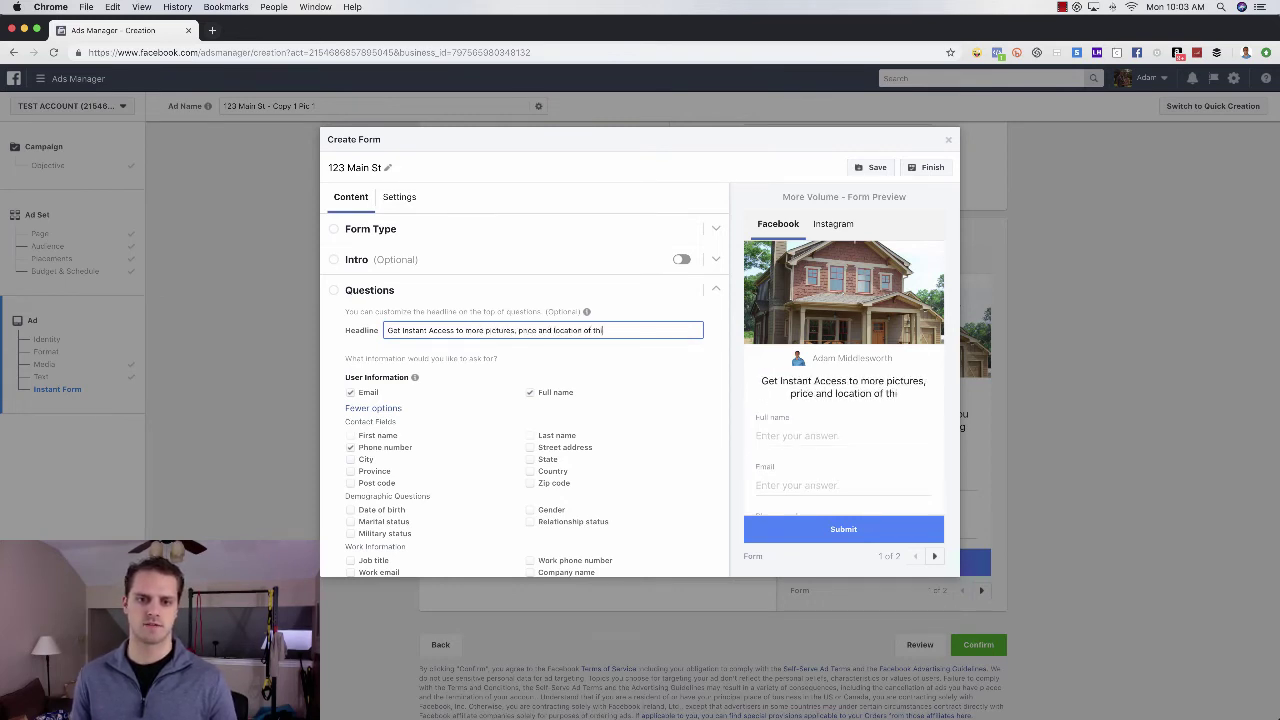
text( home by)
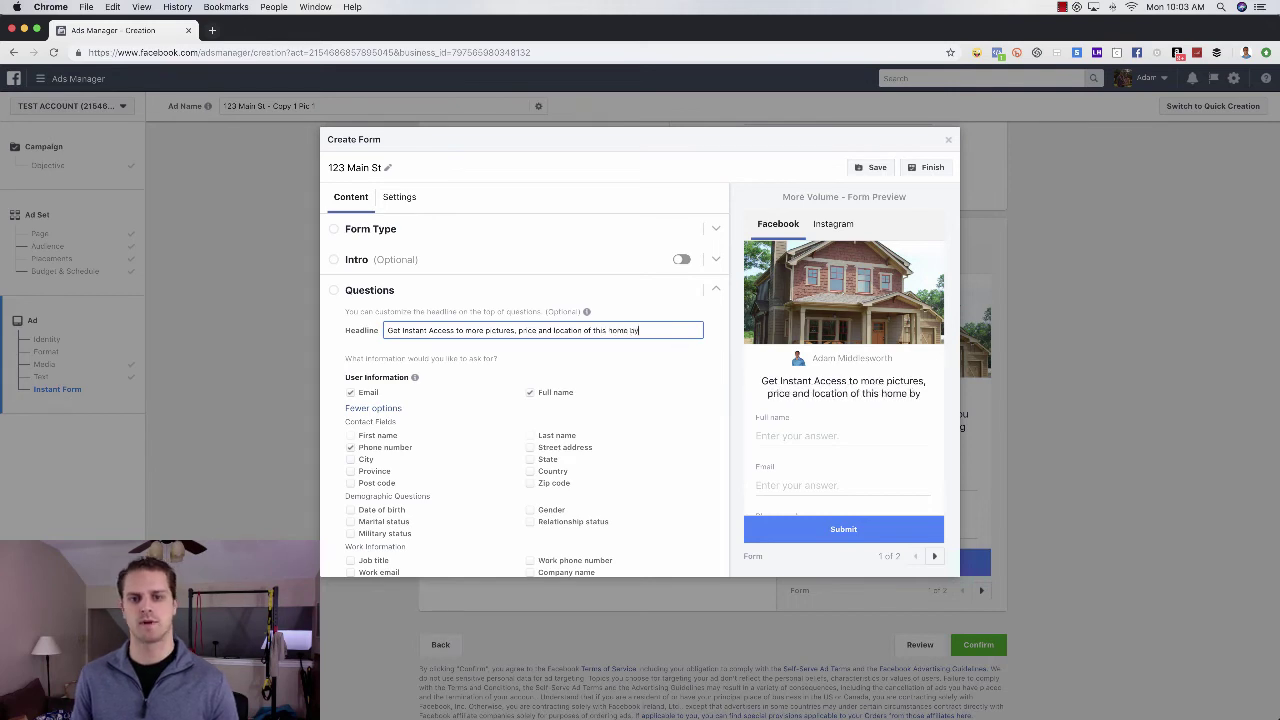
text( entering your)
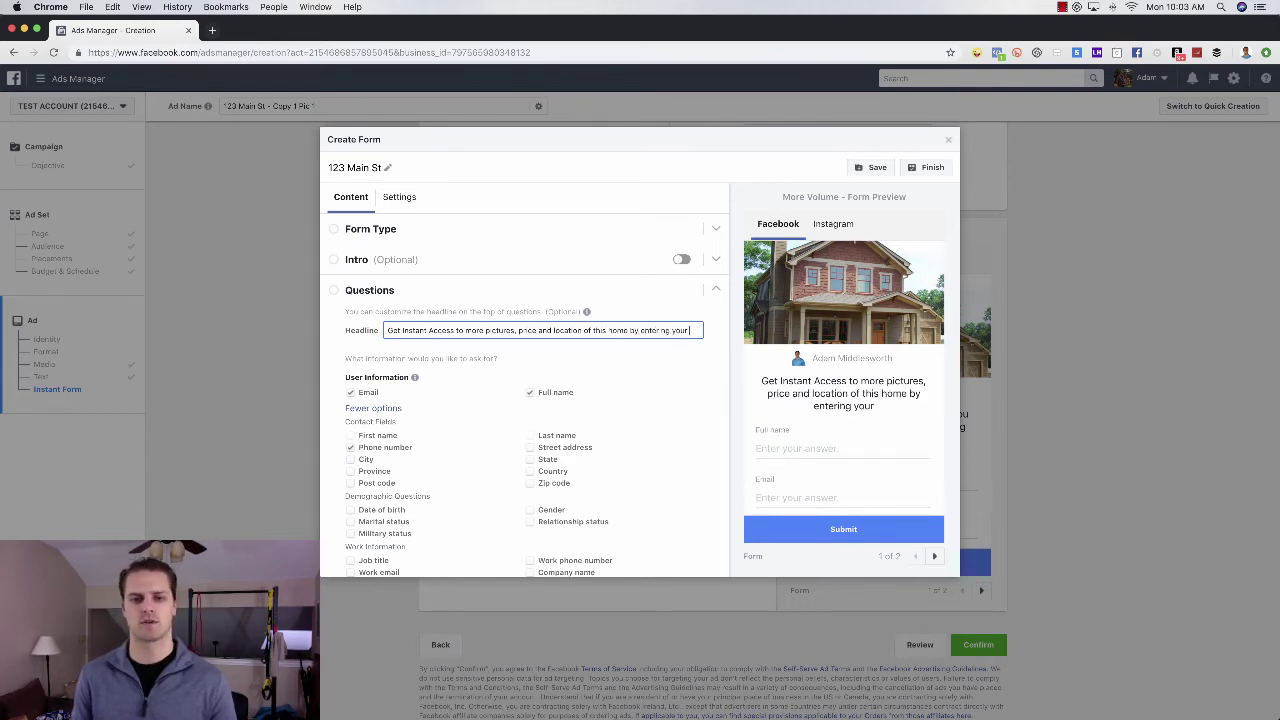
text( info below!)
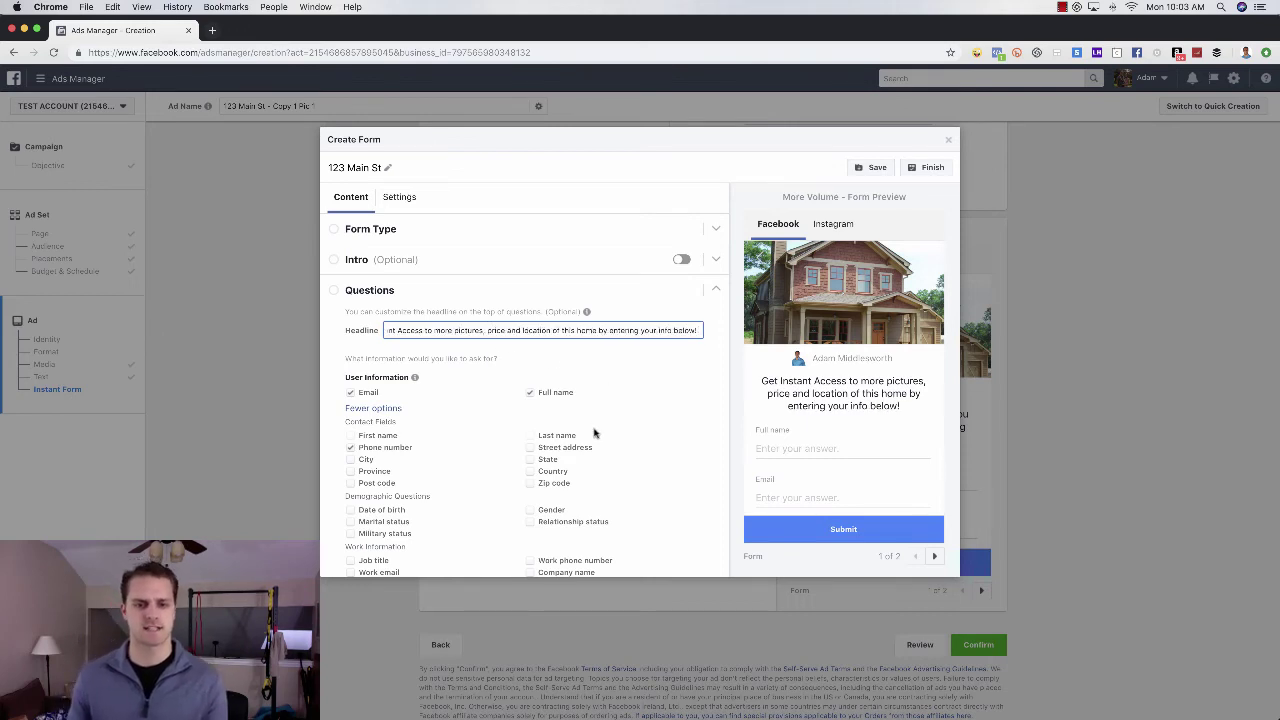
scroll(765, 442, down, 3)
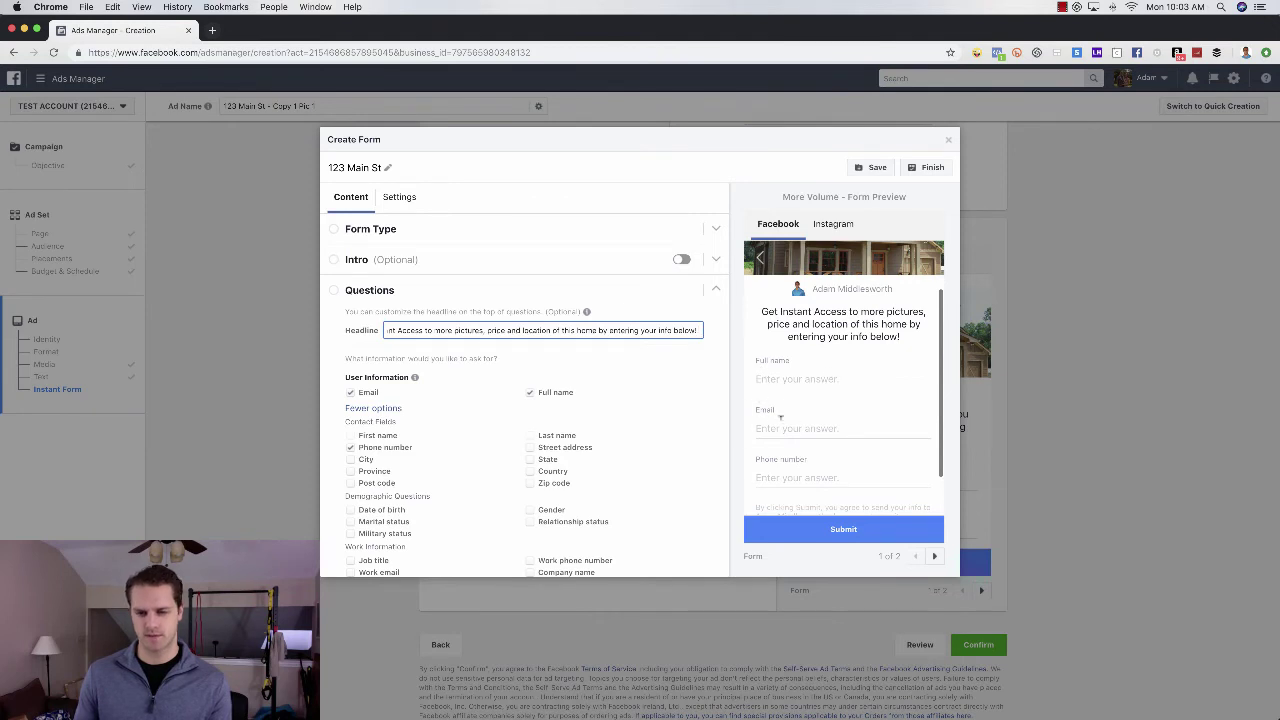
click(350, 392)
click(350, 447)
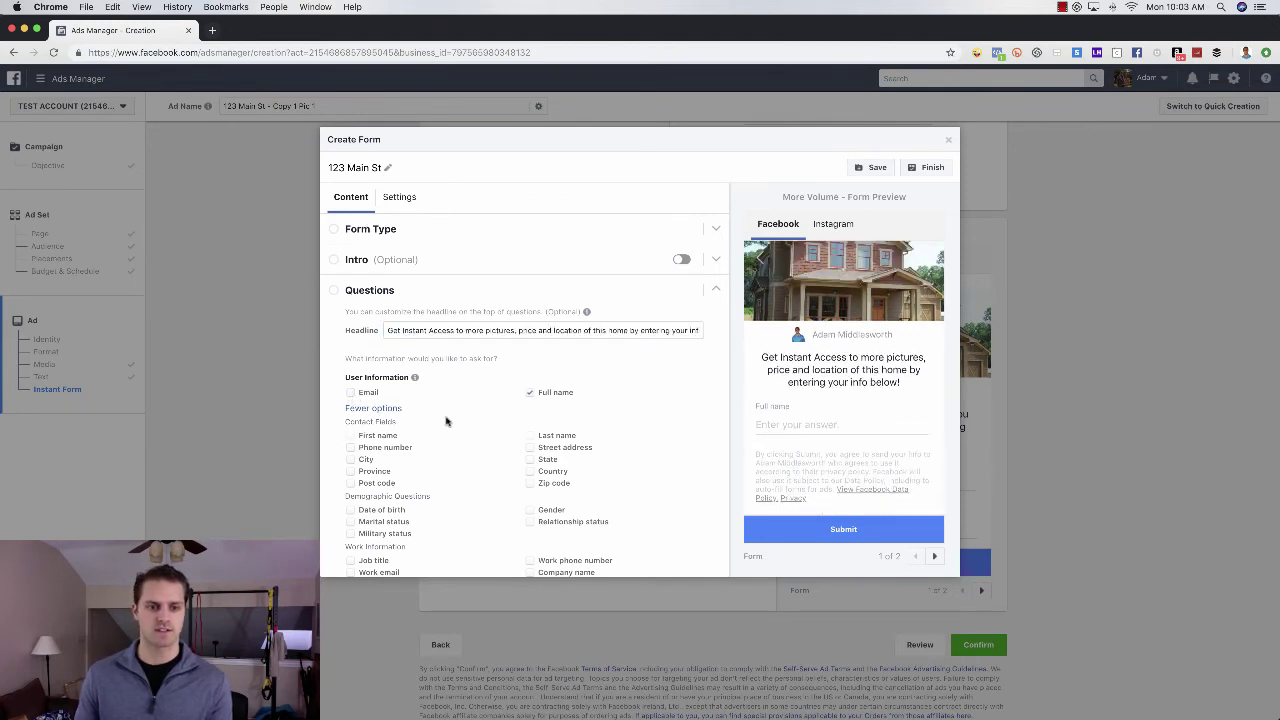
click(529, 393)
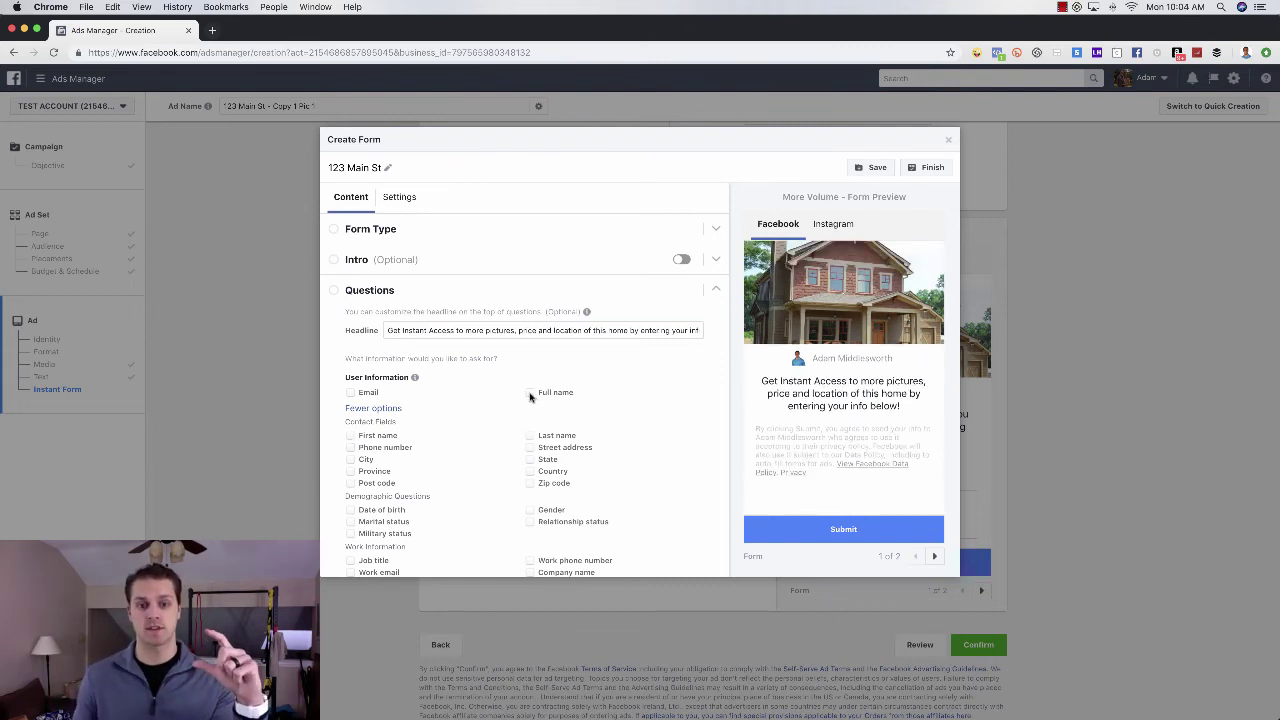
click(530, 393)
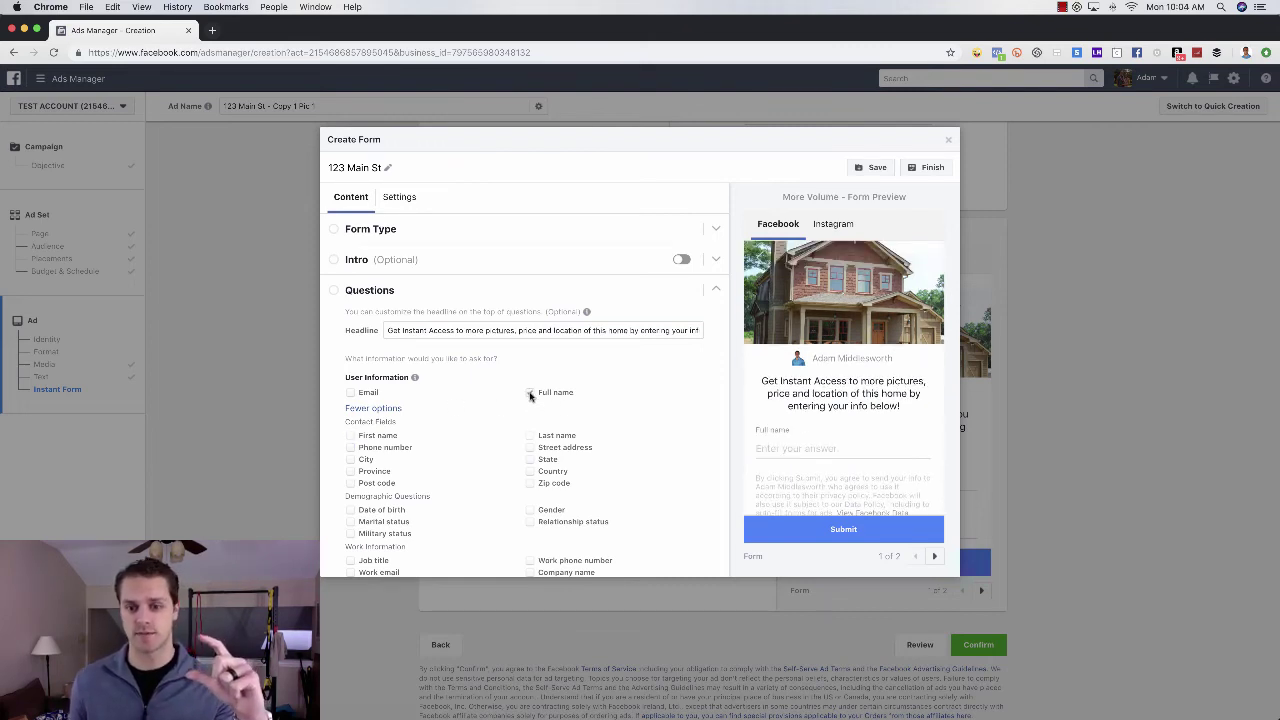
click(351, 393)
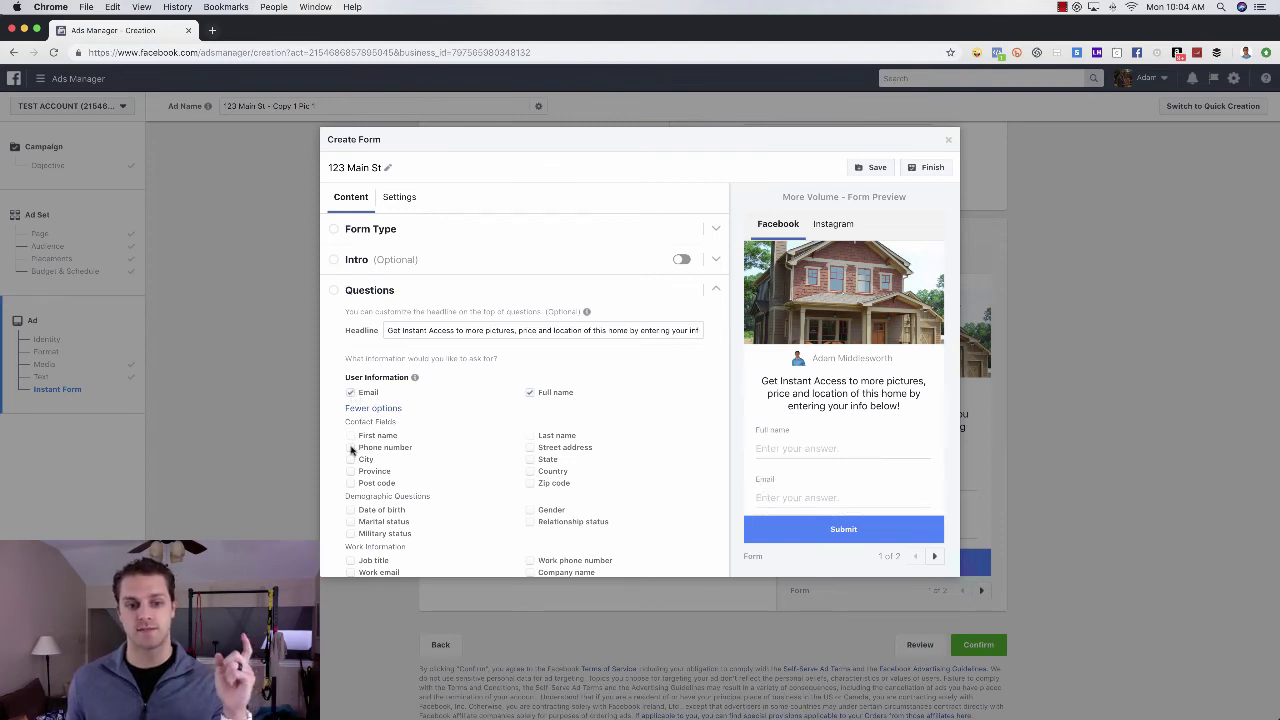
click(351, 448)
scroll(884, 462, down, 2)
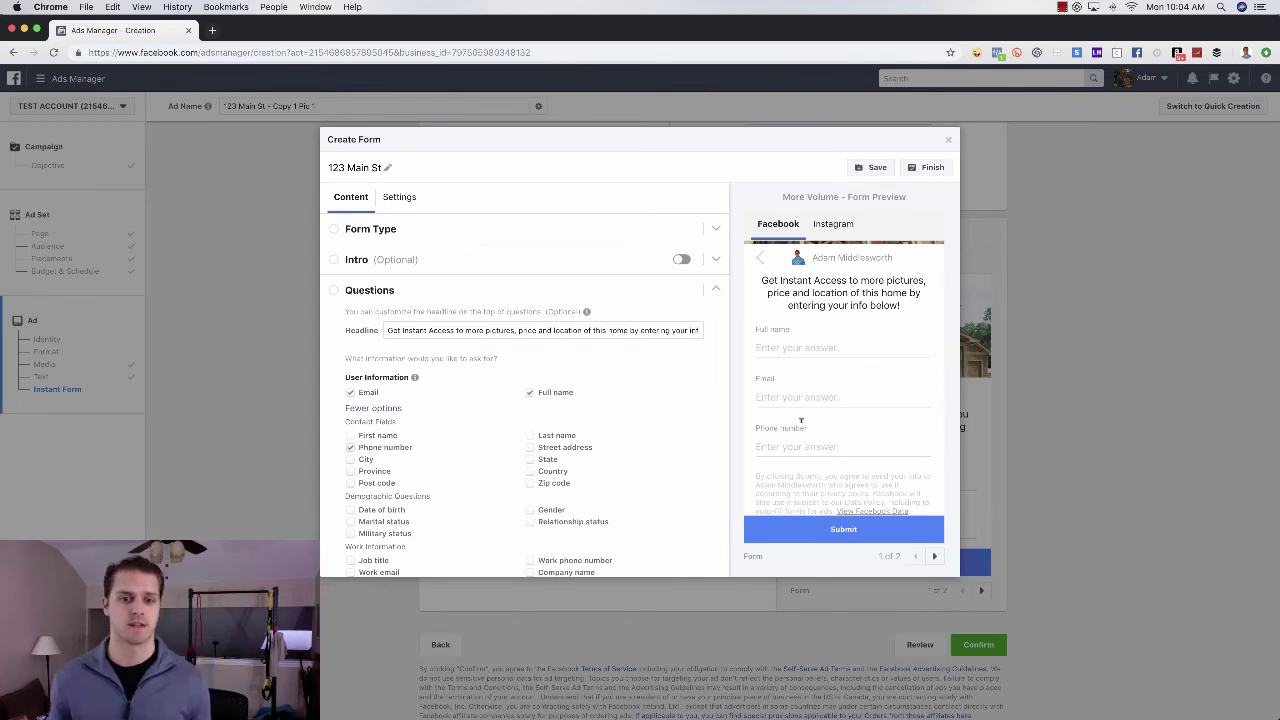
- Change the thank-you screen headline to 'Thanks we'll send the info BUT WAIT ONE MORE STEP'
scroll(686, 440, down, 5)
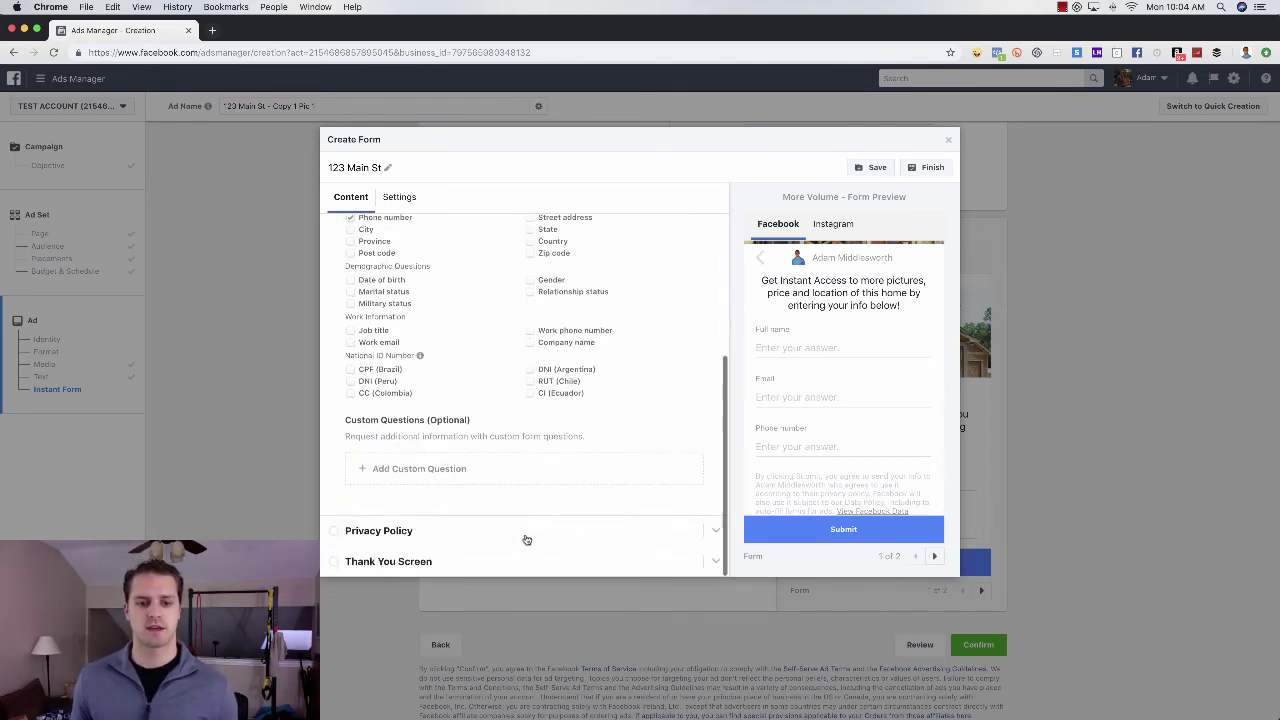
click(523, 532)
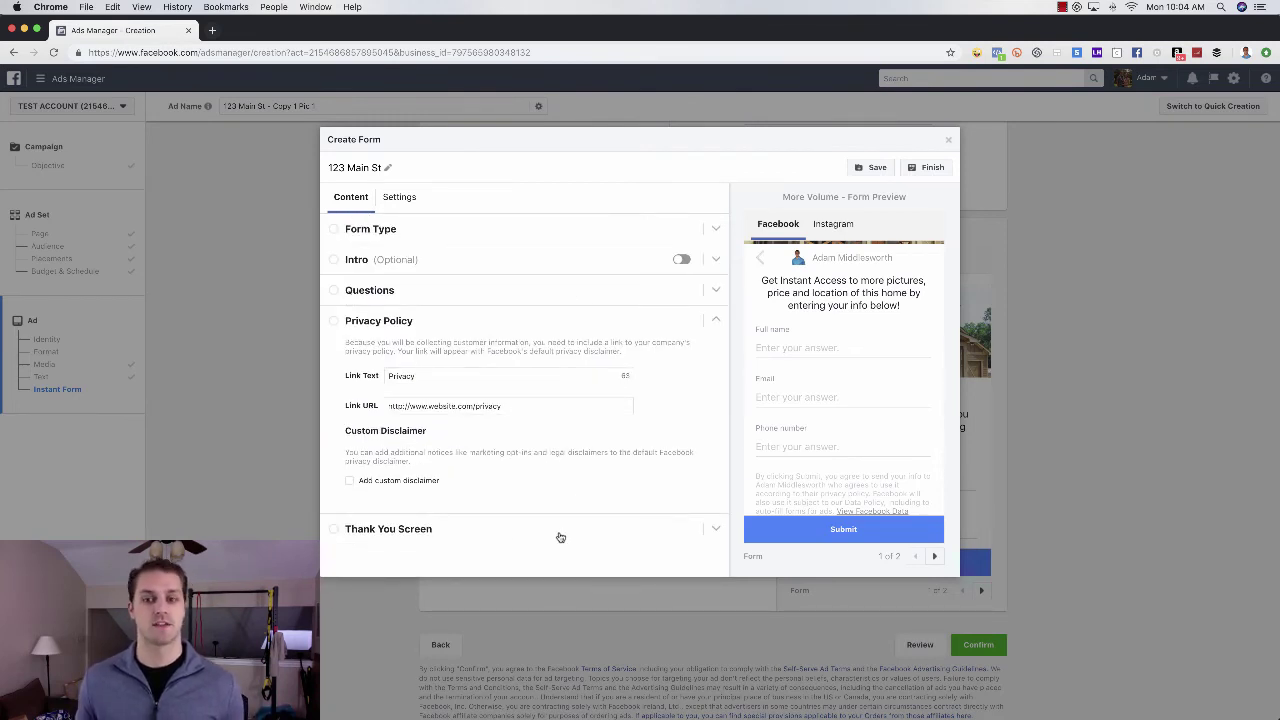
click(560, 537)
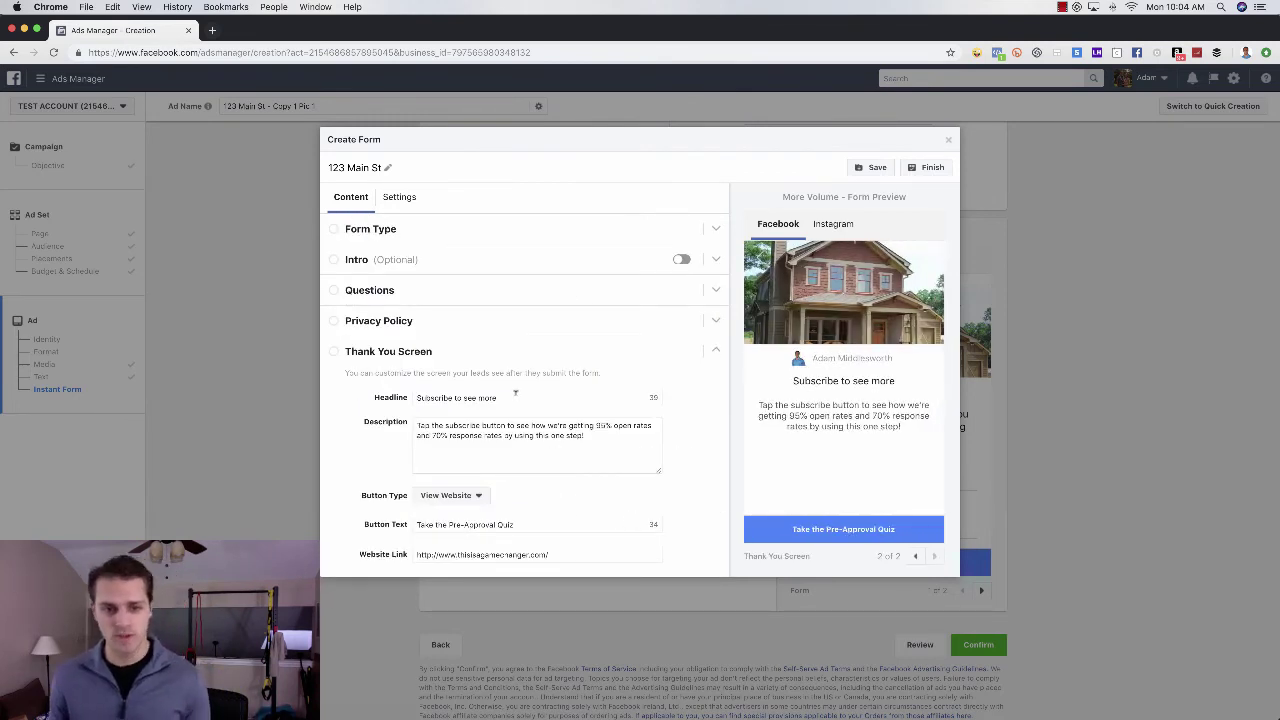
key(alt+shift+Left)
key(alt+shift+Left)
key(alt+shift+Left)
key(alt+shift+Left)
key(BackSpace)
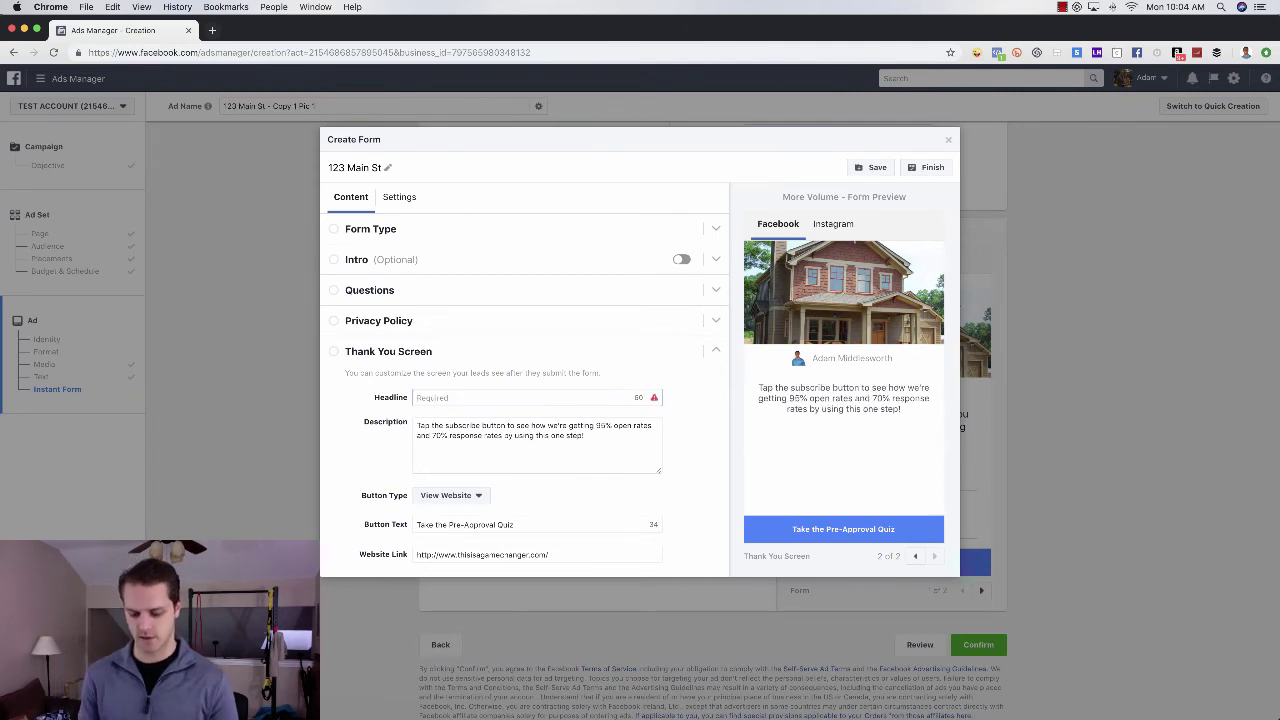
text(Thanks)
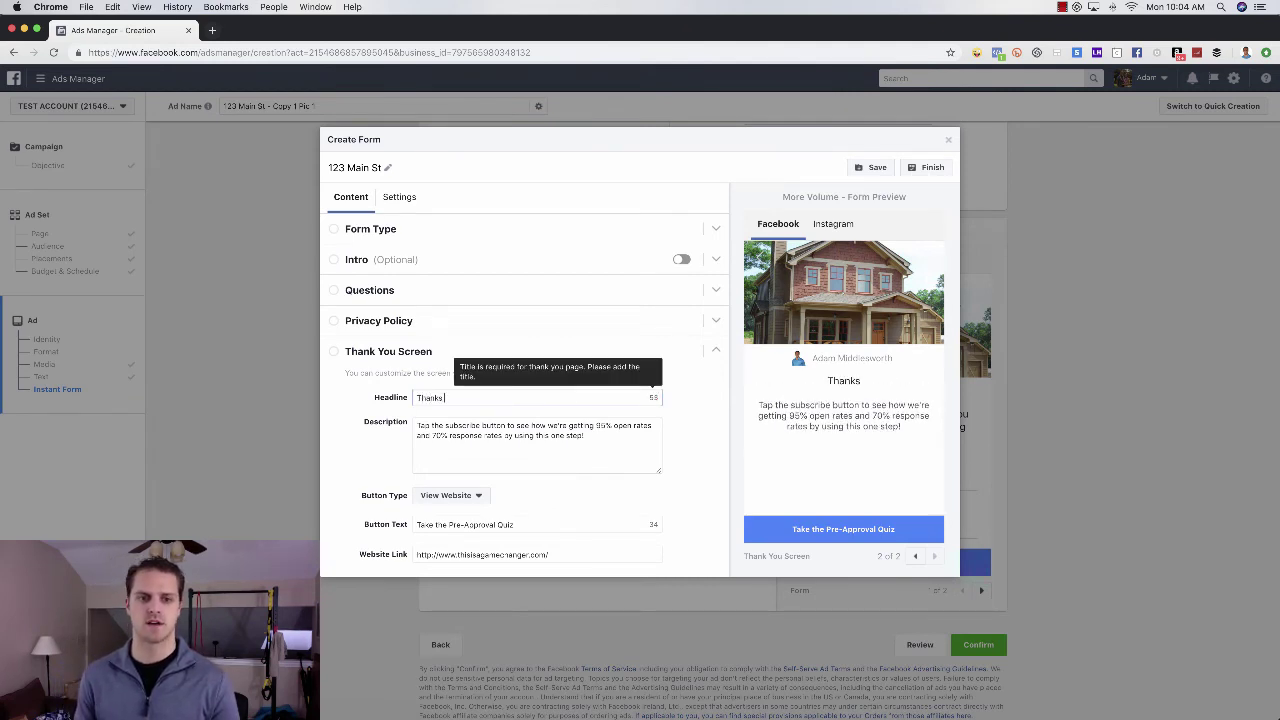
text( we'll send th)
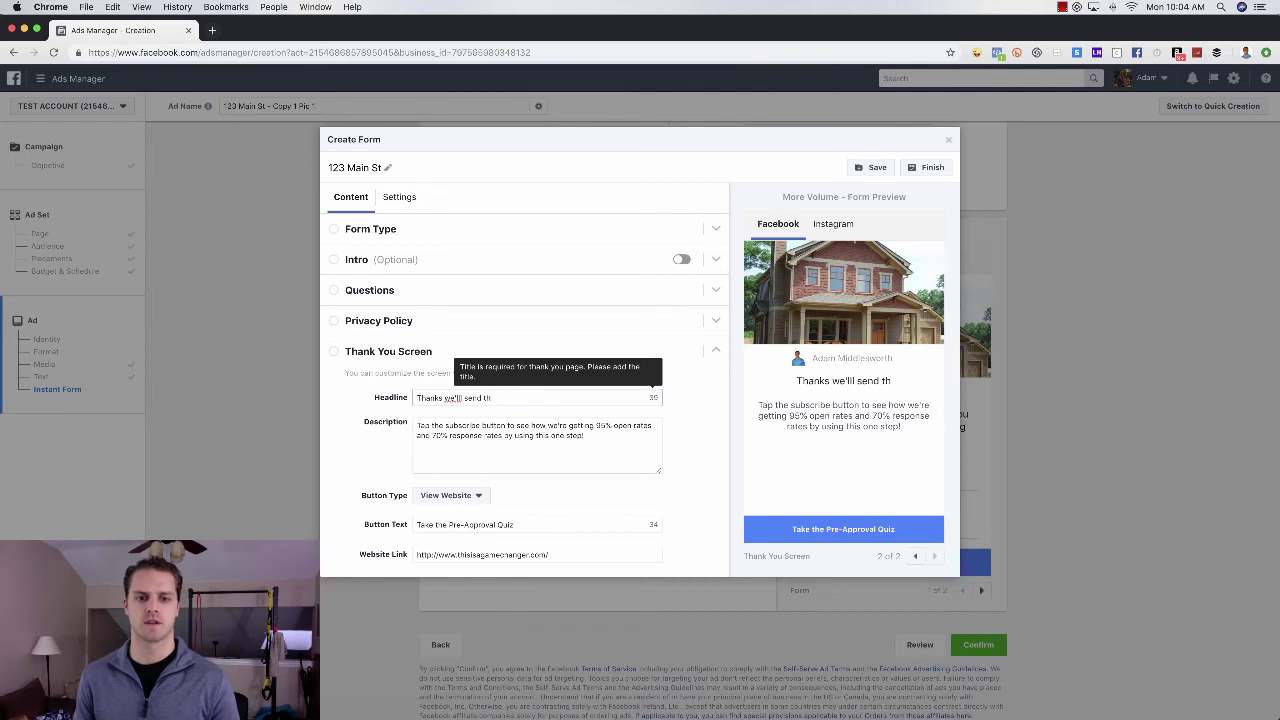
text(e info BUT WAIT ONE MORE STEP)
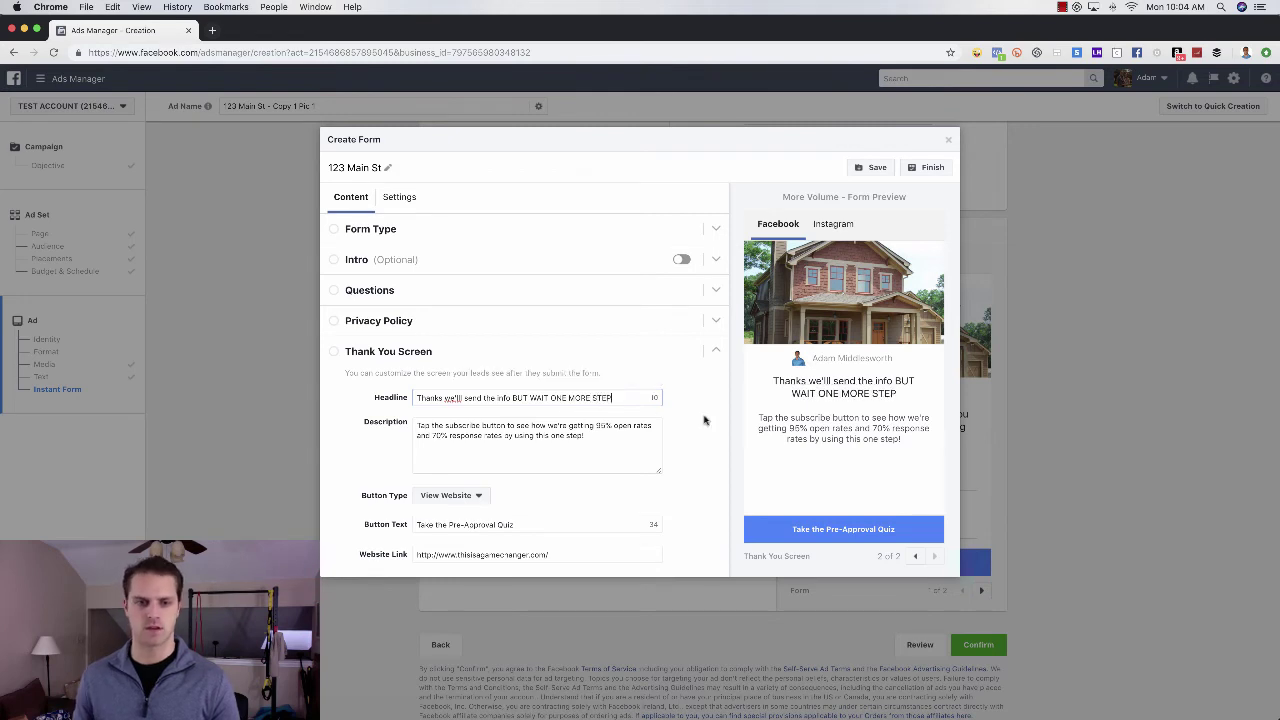
- Set the thank-you description to 'See if you qualify for our special financing programs by clicking the button below!'
triple_click(607, 427)
text(See )
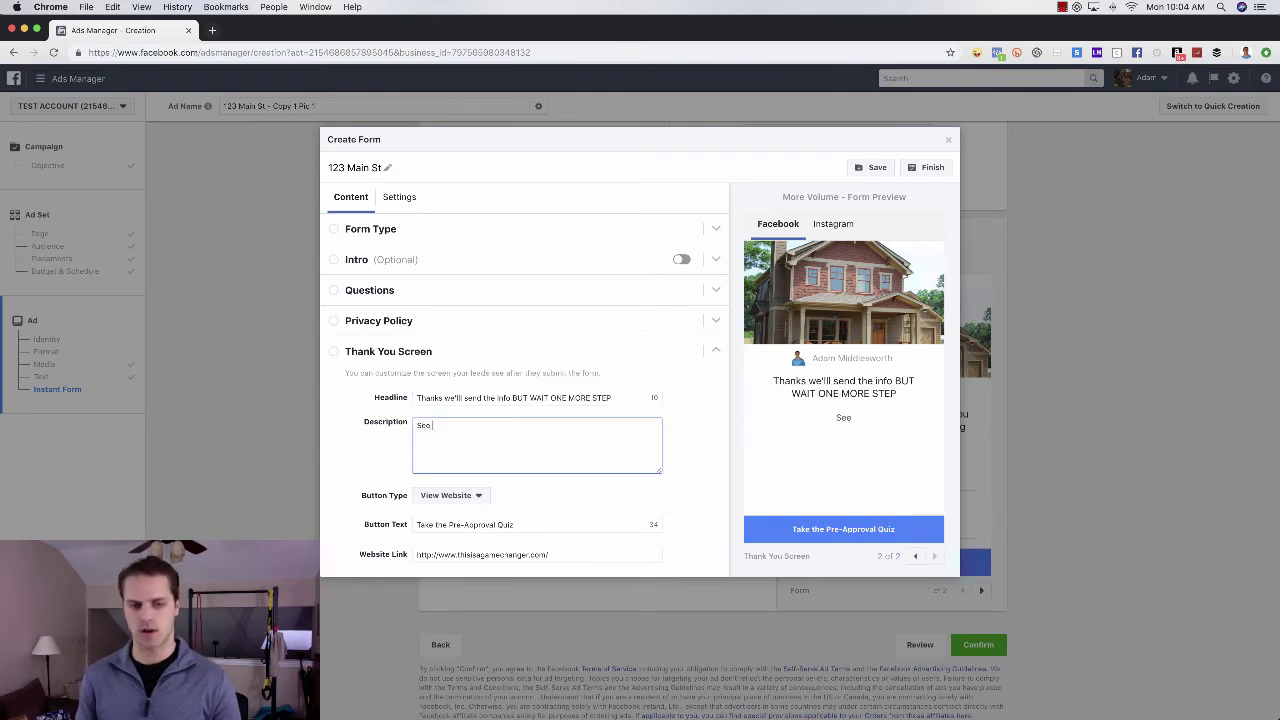
text(if you qualify for our spcial financing programs by clicking the button below!)
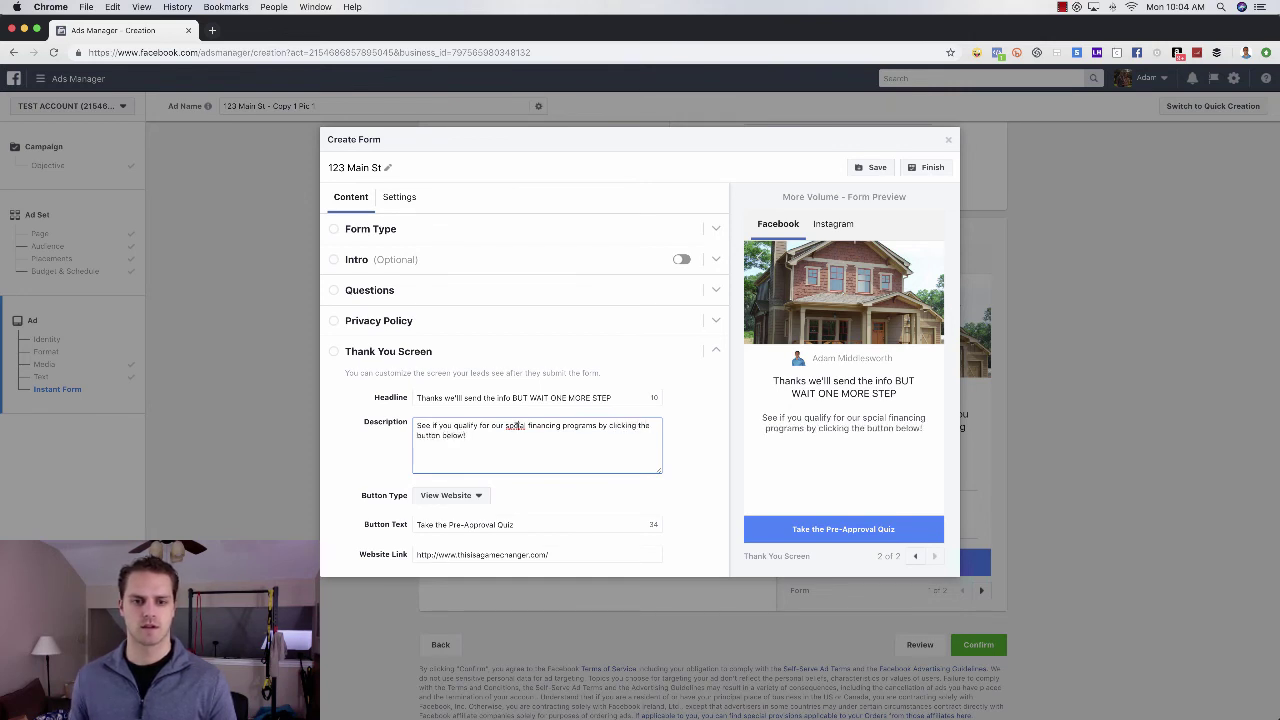
right_click(515, 426)
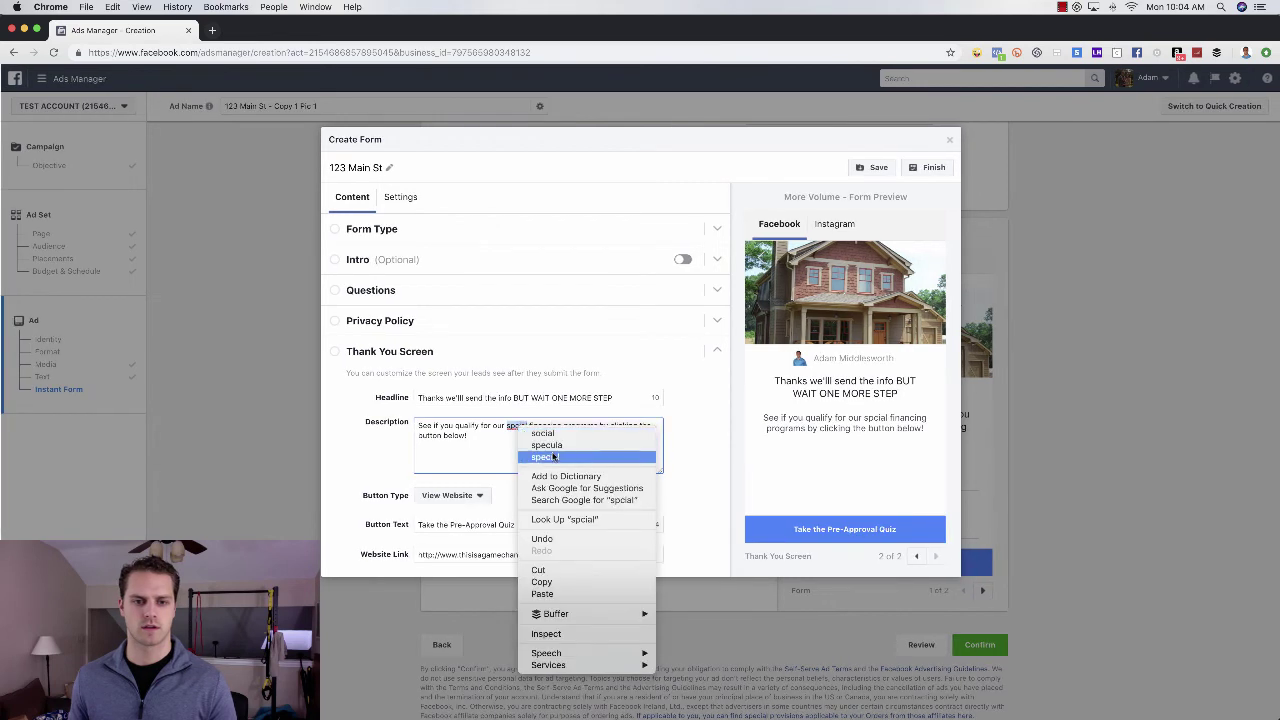
click(540, 457)
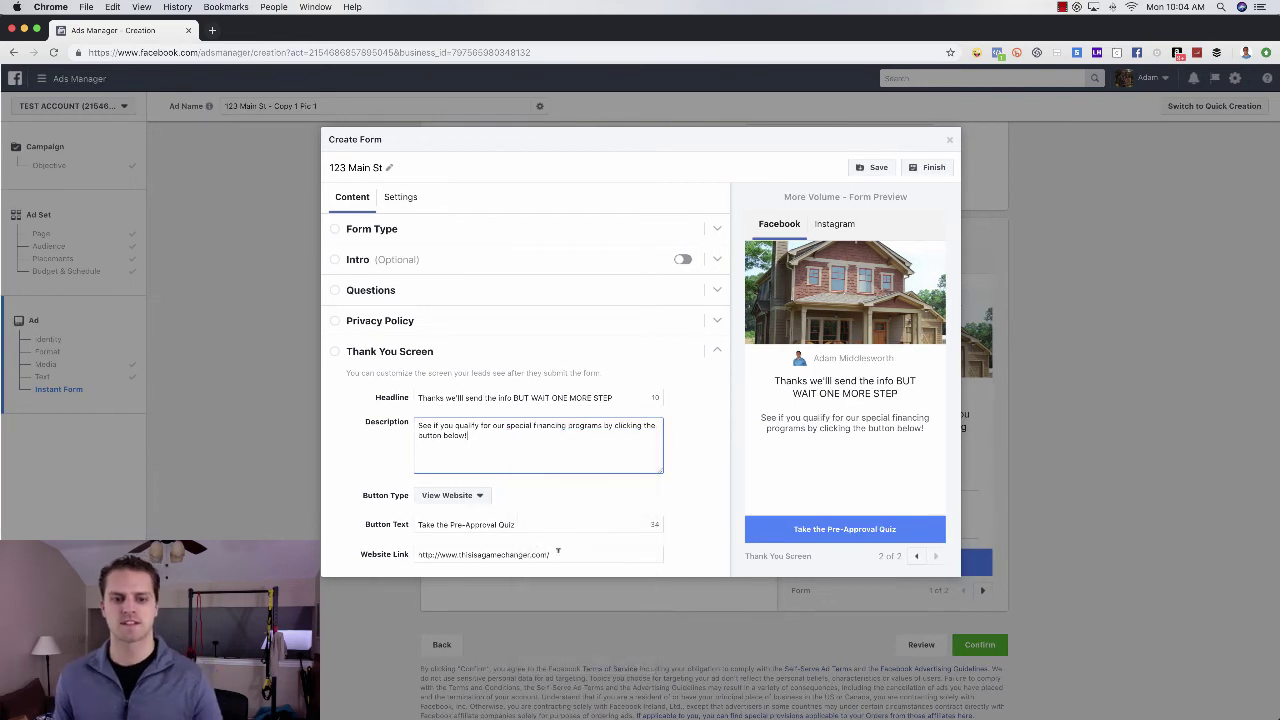
click(698, 534)
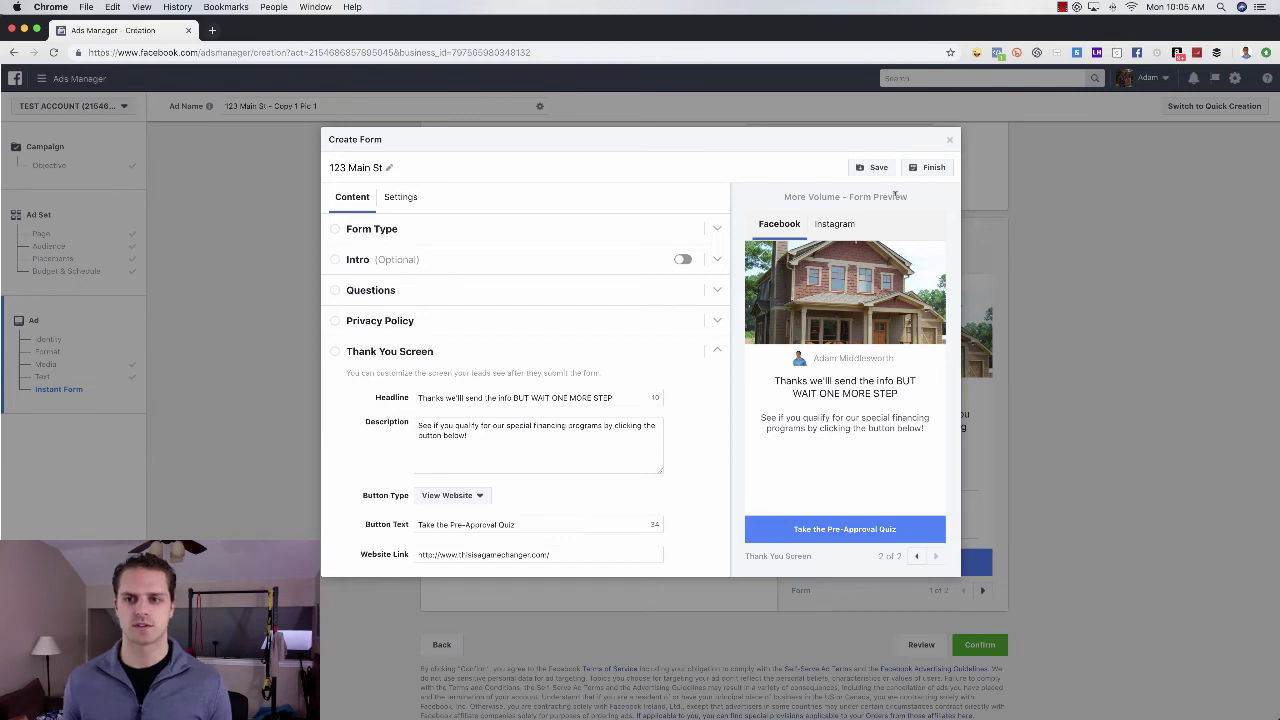
- Finish the 123 Main St form so it is saved and attached to the ad
click(935, 168)
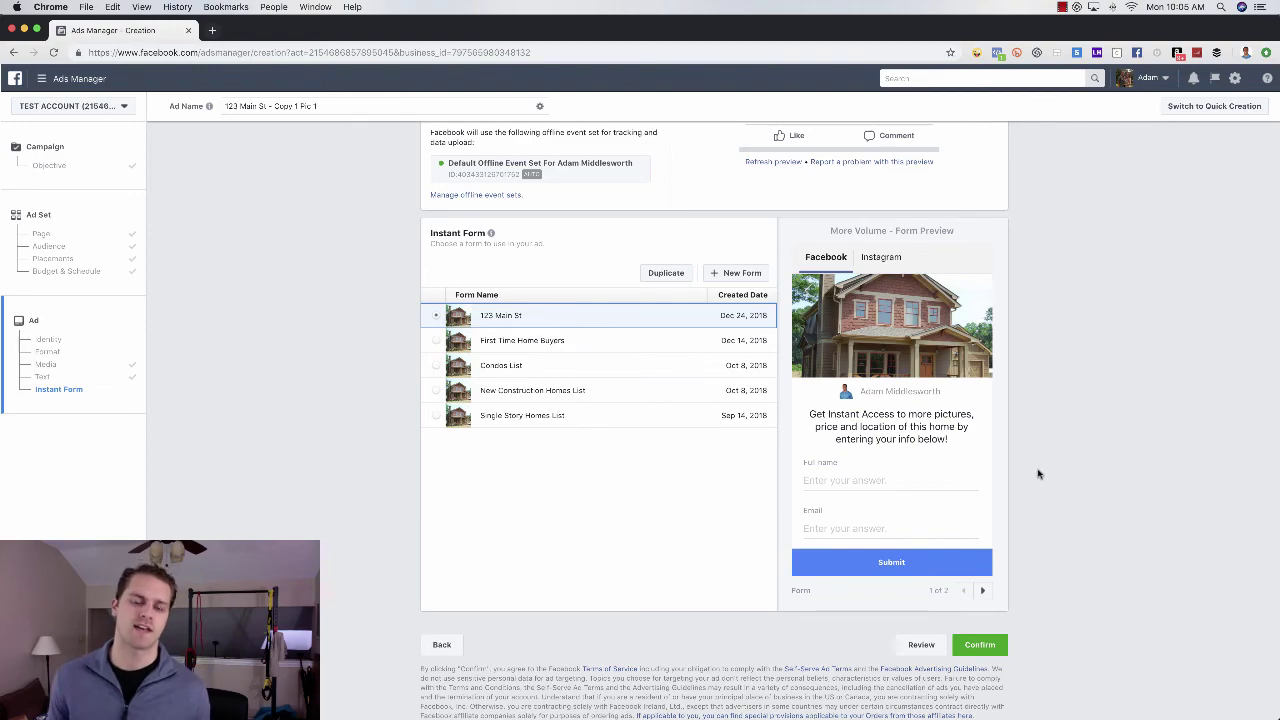
scroll(1020, 485, up, 6)
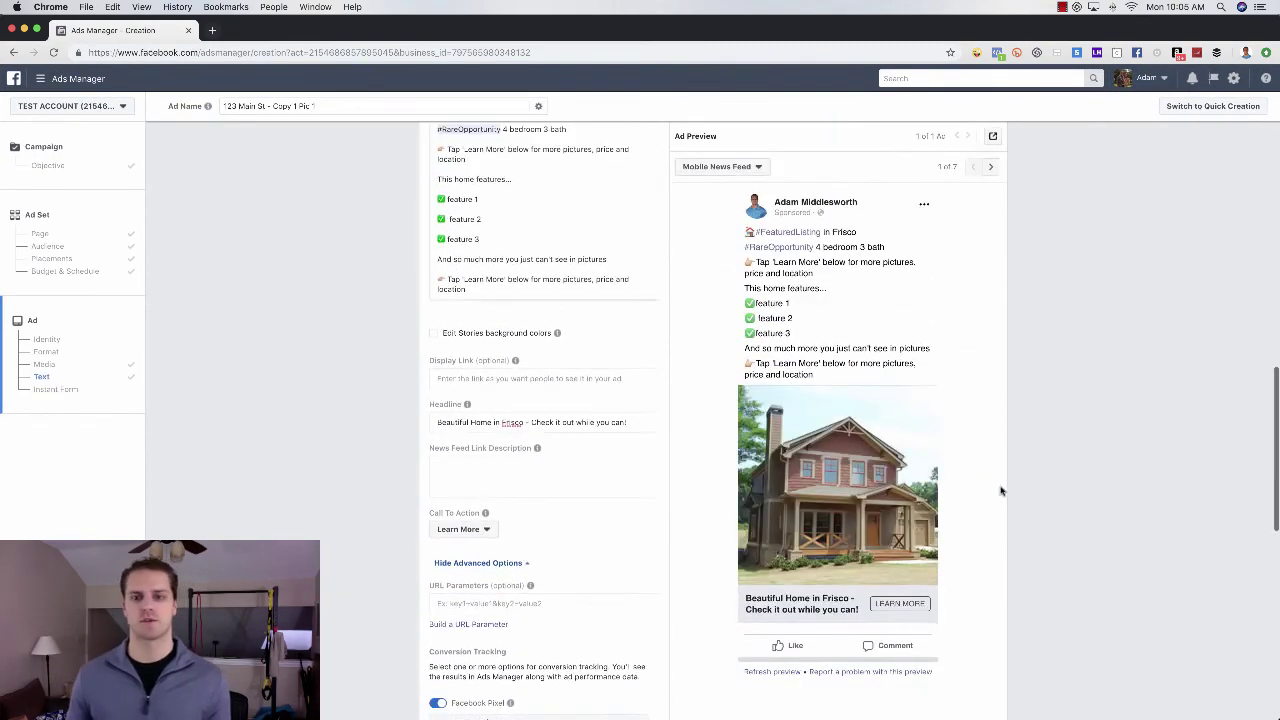
scroll(1000, 490, down, 1)
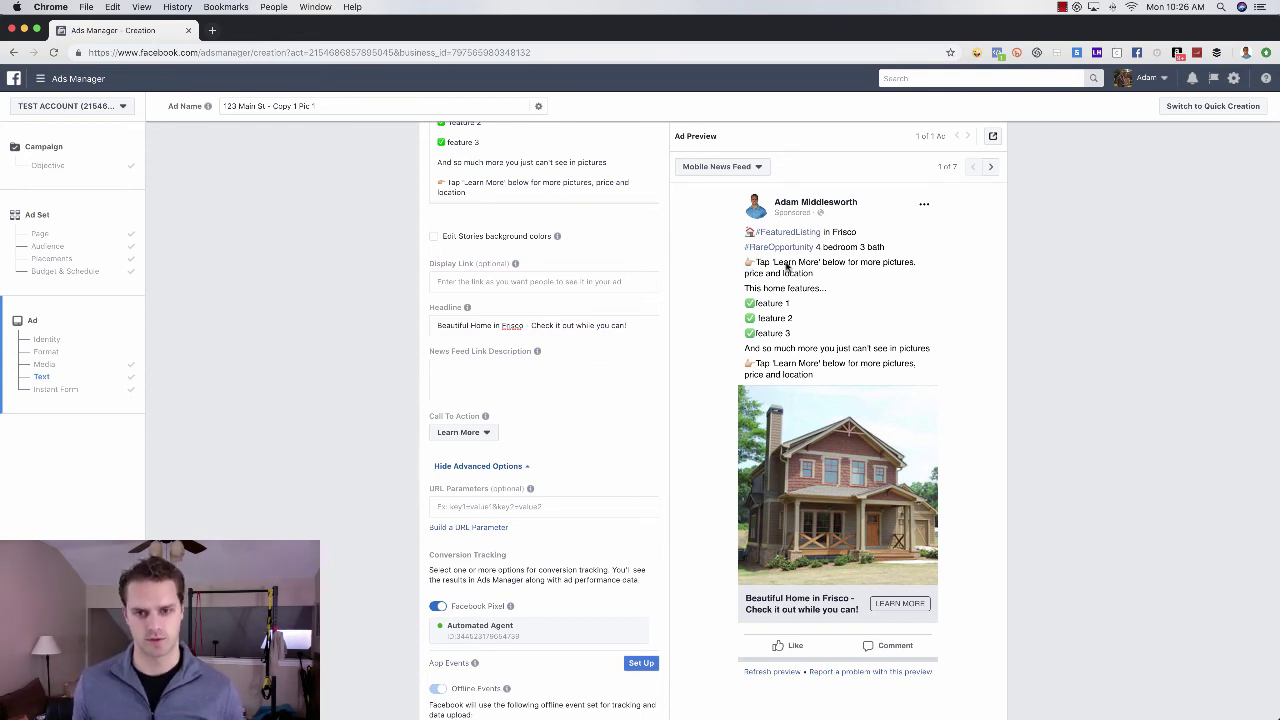
- Switch the ad preview placement to Desktop News Feed
click(756, 168)
click(782, 244)
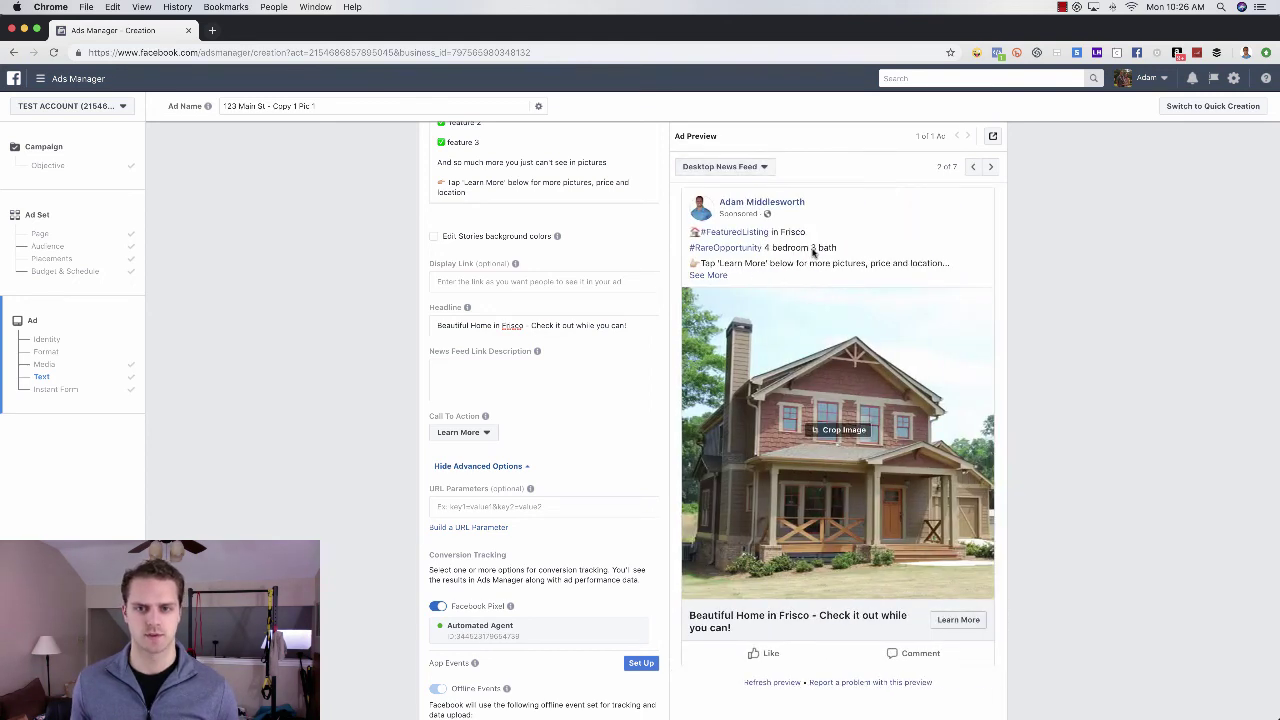